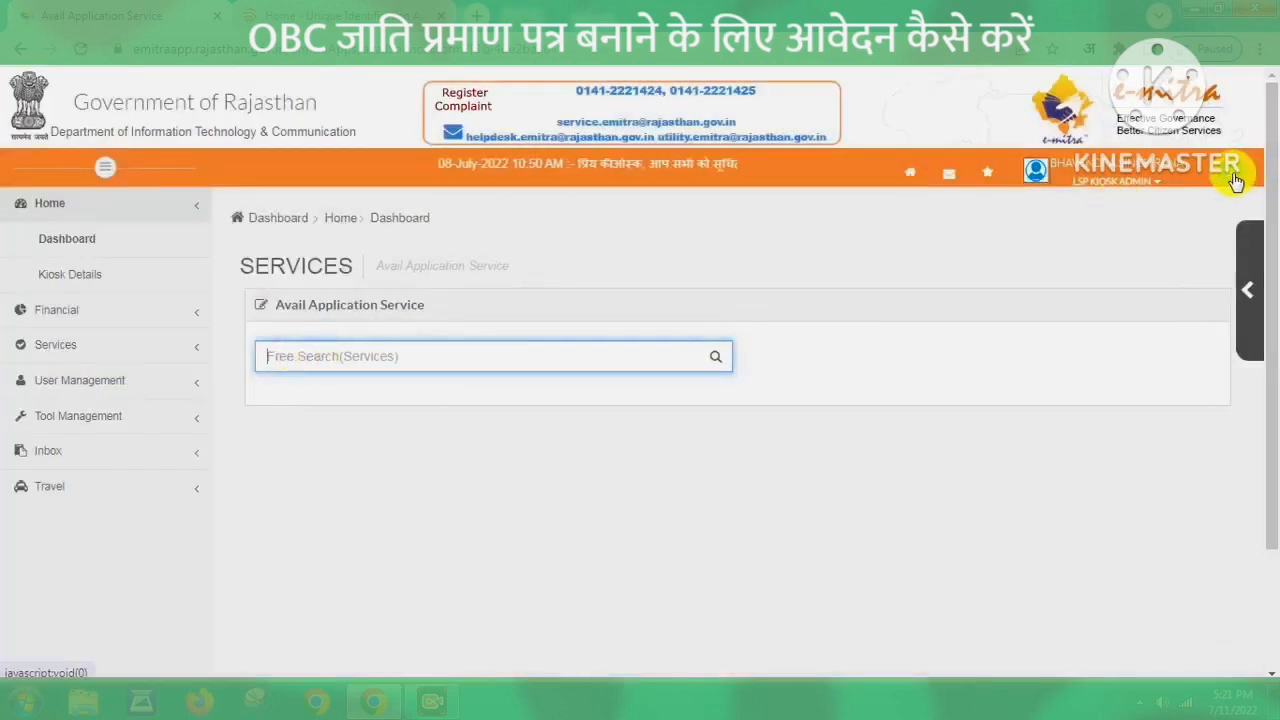
Switch the portal language to Hindi, search services for "obc" and select "Application form for Caste Certificate -OBC for State".
{"action": "left_click", "coordinate": [1235, 180]}
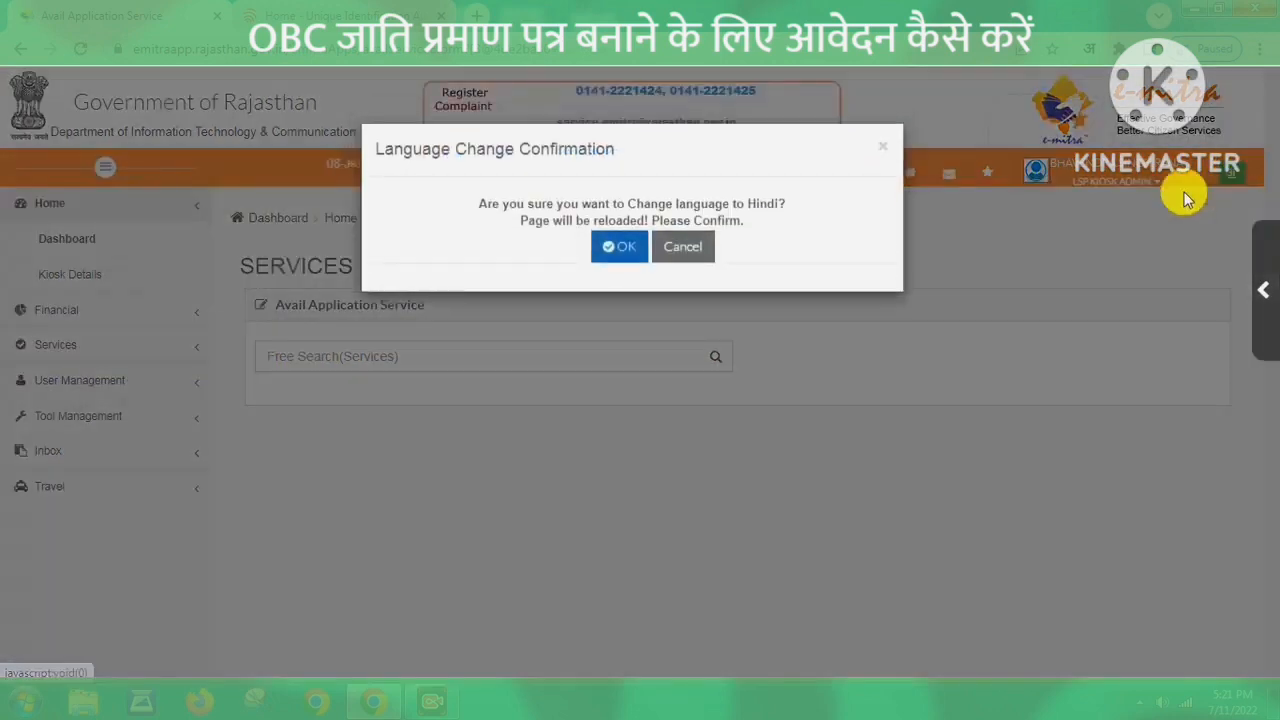
{"action": "left_click", "coordinate": [612, 266]}
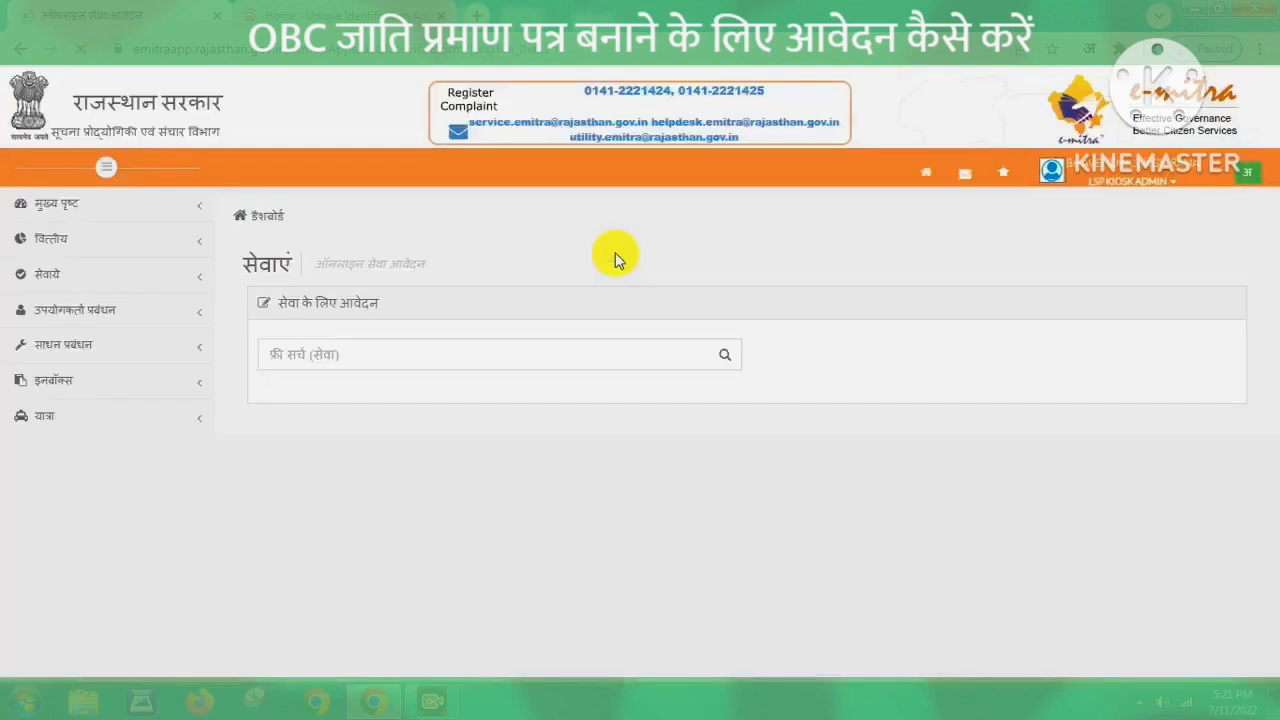
{"action": "left_click", "coordinate": [334, 356]}
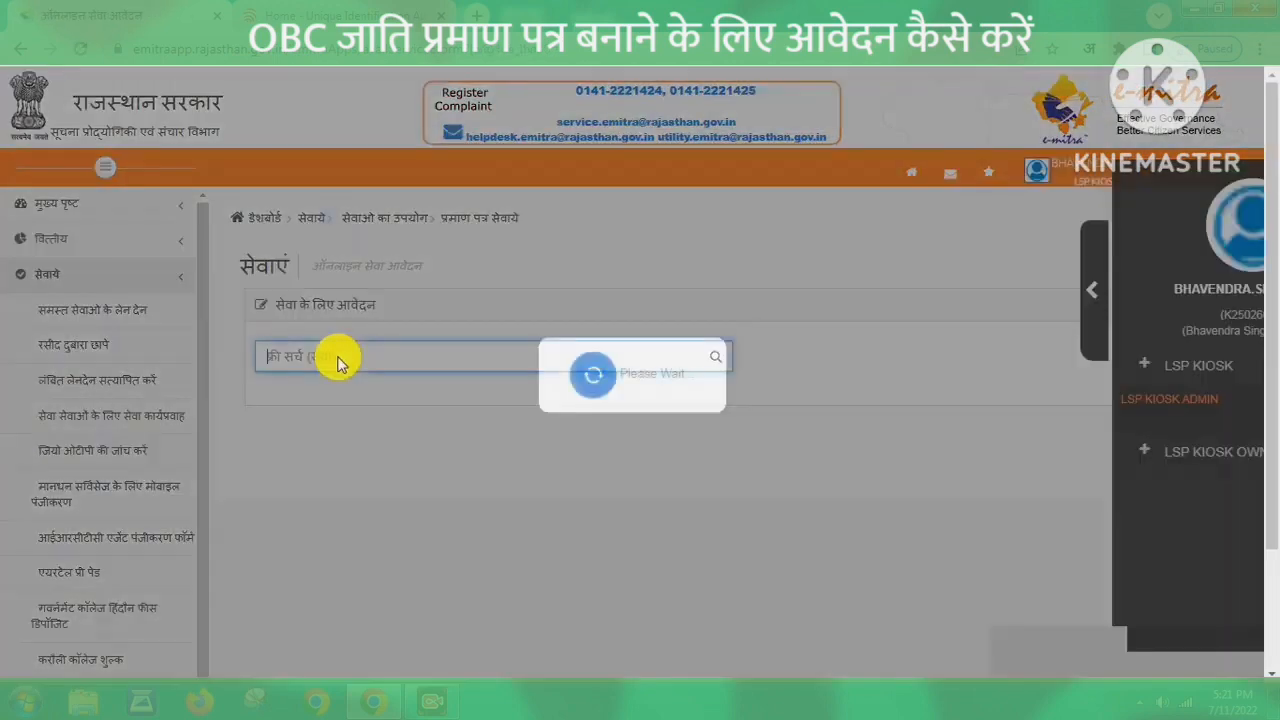
{"action": "type", "text": "obc"}
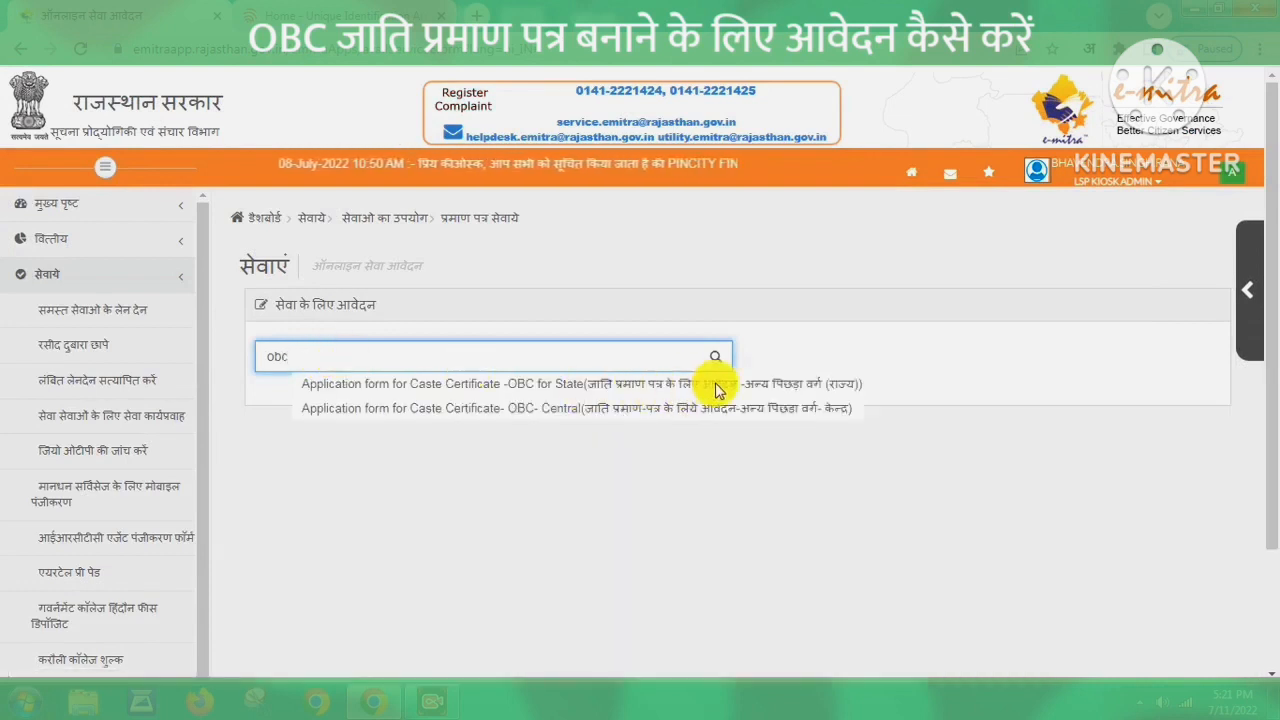
{"action": "left_click", "coordinate": [715, 390]}
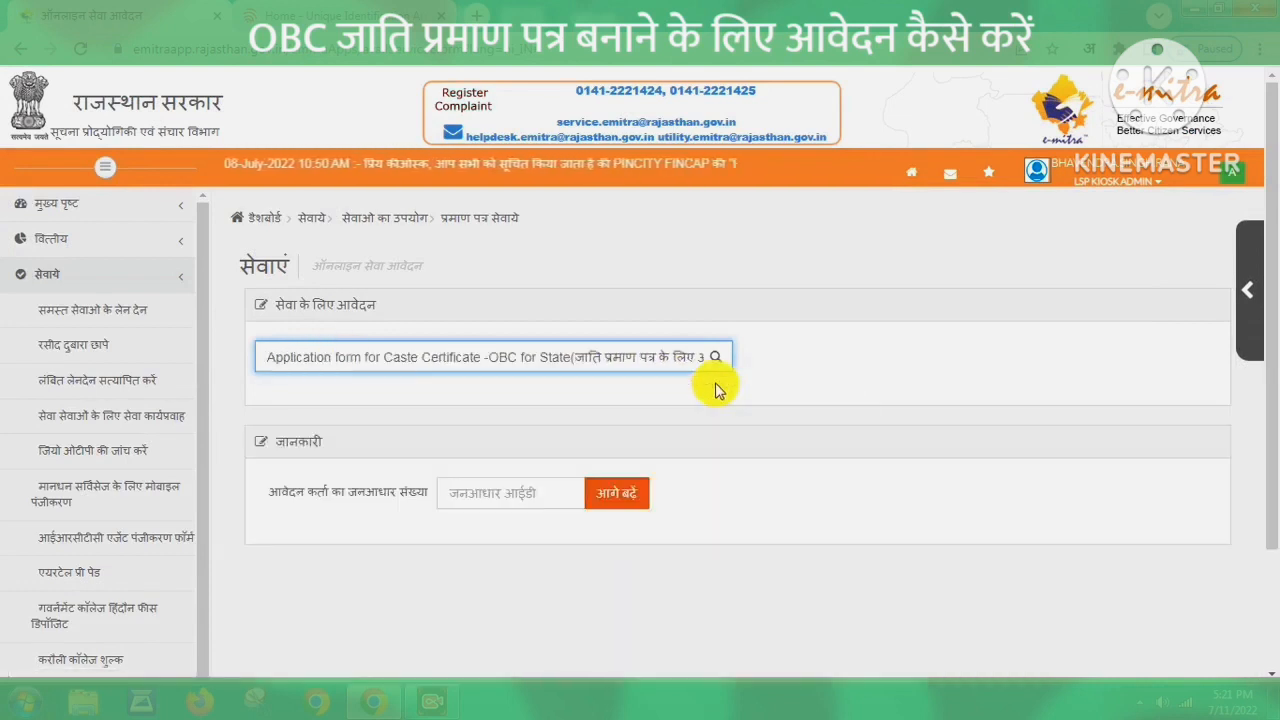
Enter the applicant's Jan Aadhaar number and show the family members using Aadhar/UID based verification.
{"action": "left_click", "coordinate": [508, 487]}
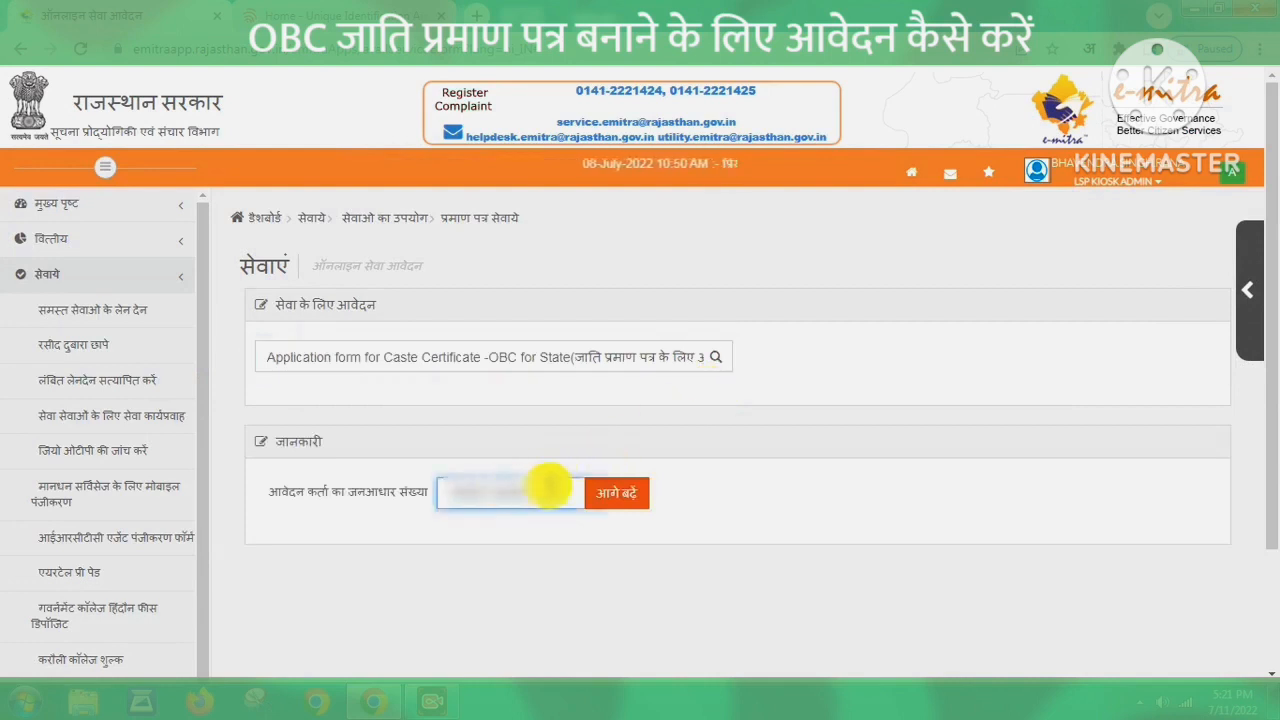
{"action": "left_click", "coordinate": [615, 494]}
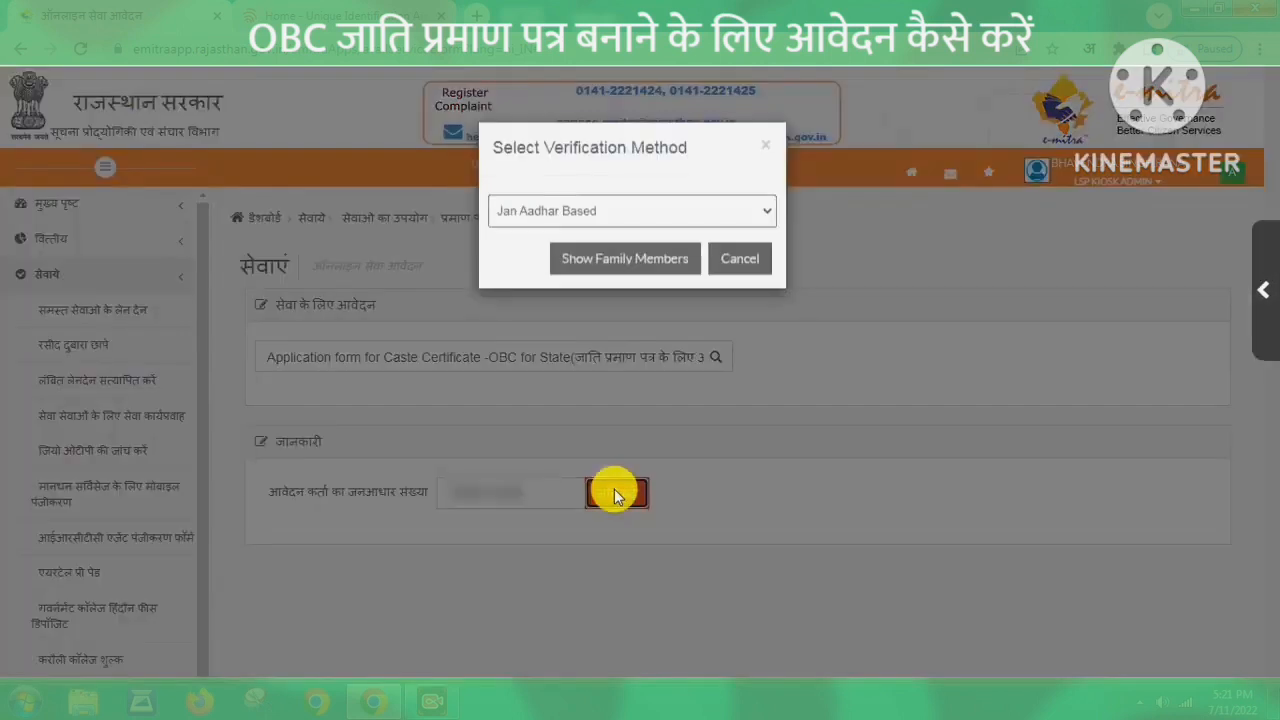
{"action": "left_click", "coordinate": [551, 212]}
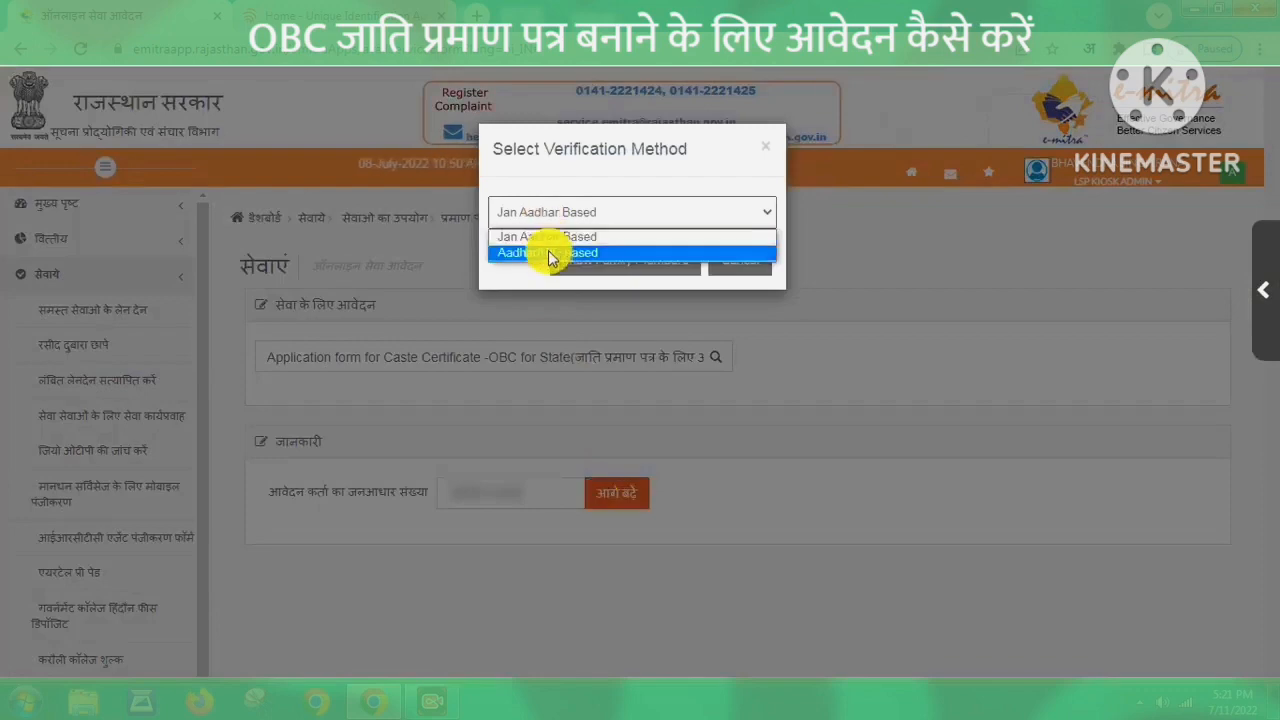
{"action": "left_click", "coordinate": [545, 253]}
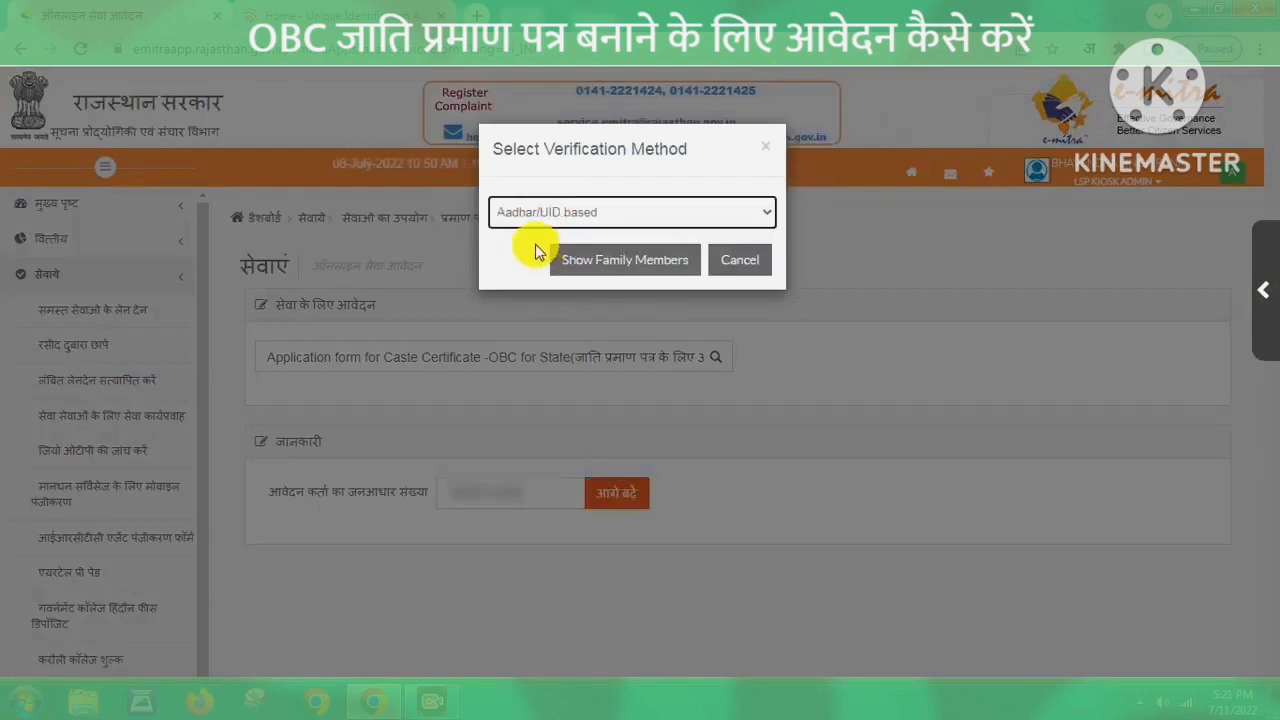
{"action": "left_click", "coordinate": [615, 262]}
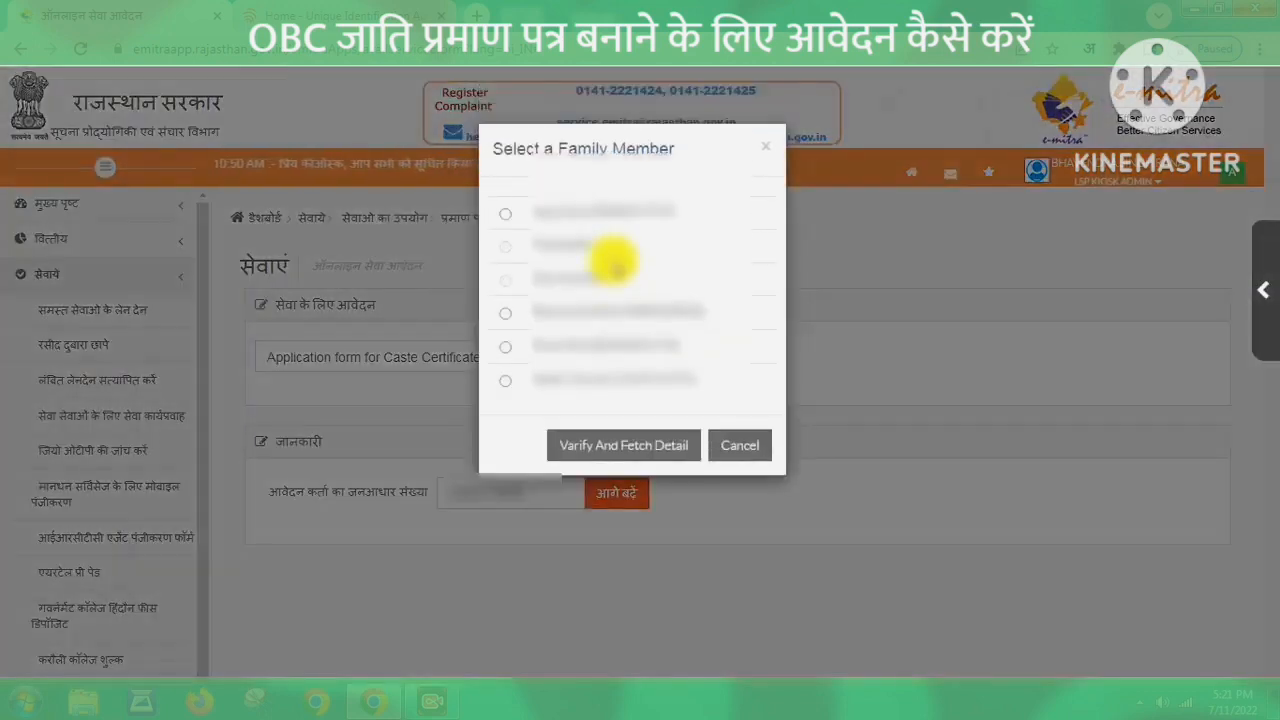
Select the fourth family member, enter the OTP received on the registered mobile, and fetch the verified details.
{"action": "left_click", "coordinate": [505, 314]}
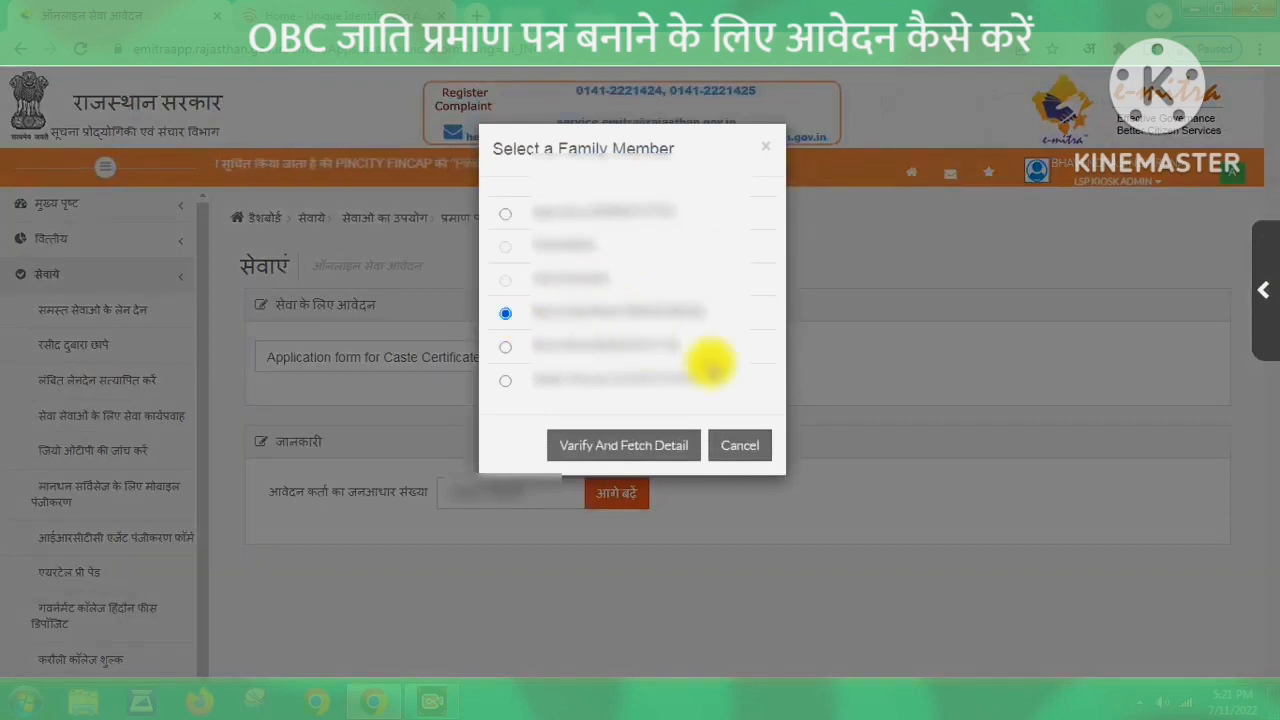
{"action": "left_click", "coordinate": [633, 447]}
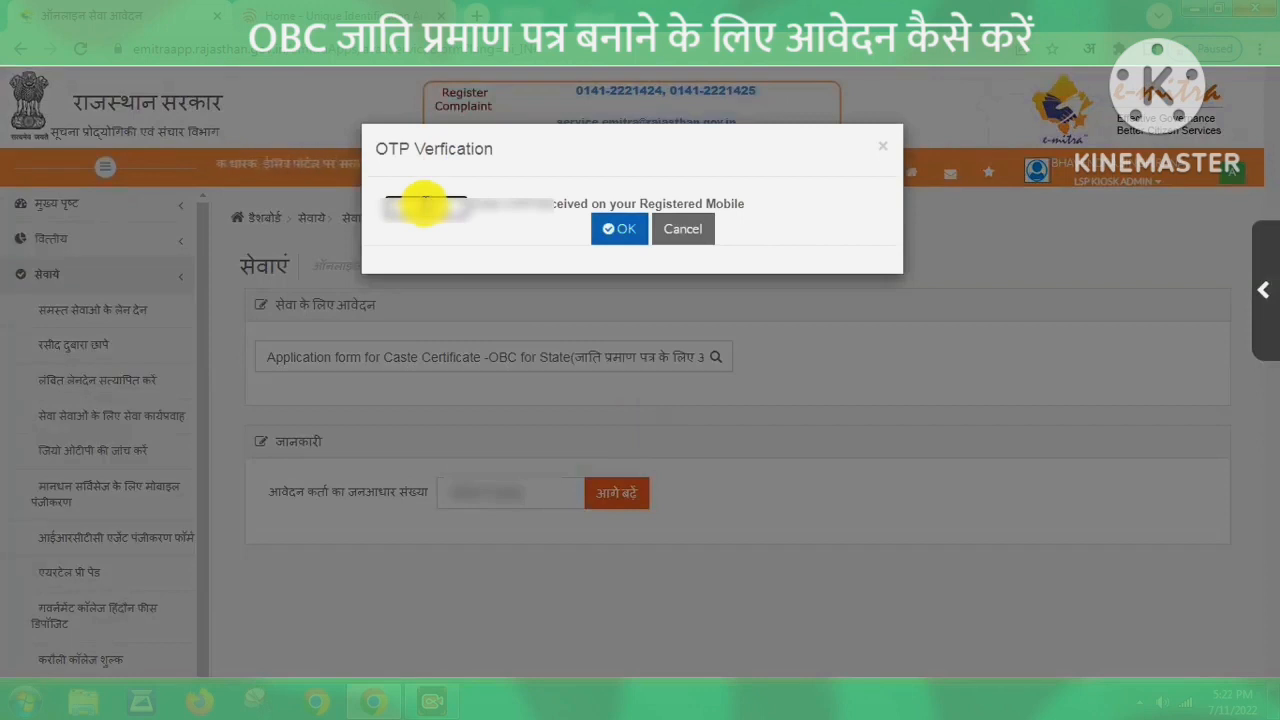
{"action": "left_click", "coordinate": [624, 228]}
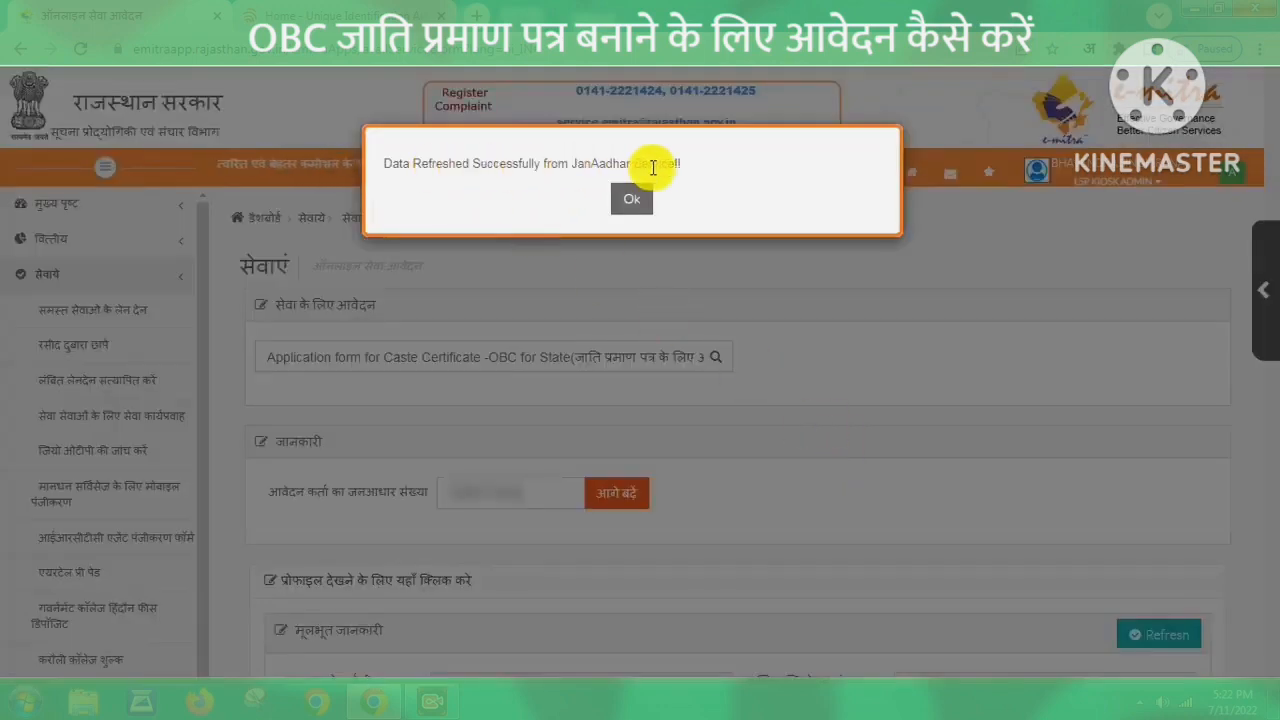
{"action": "left_click", "coordinate": [631, 203]}
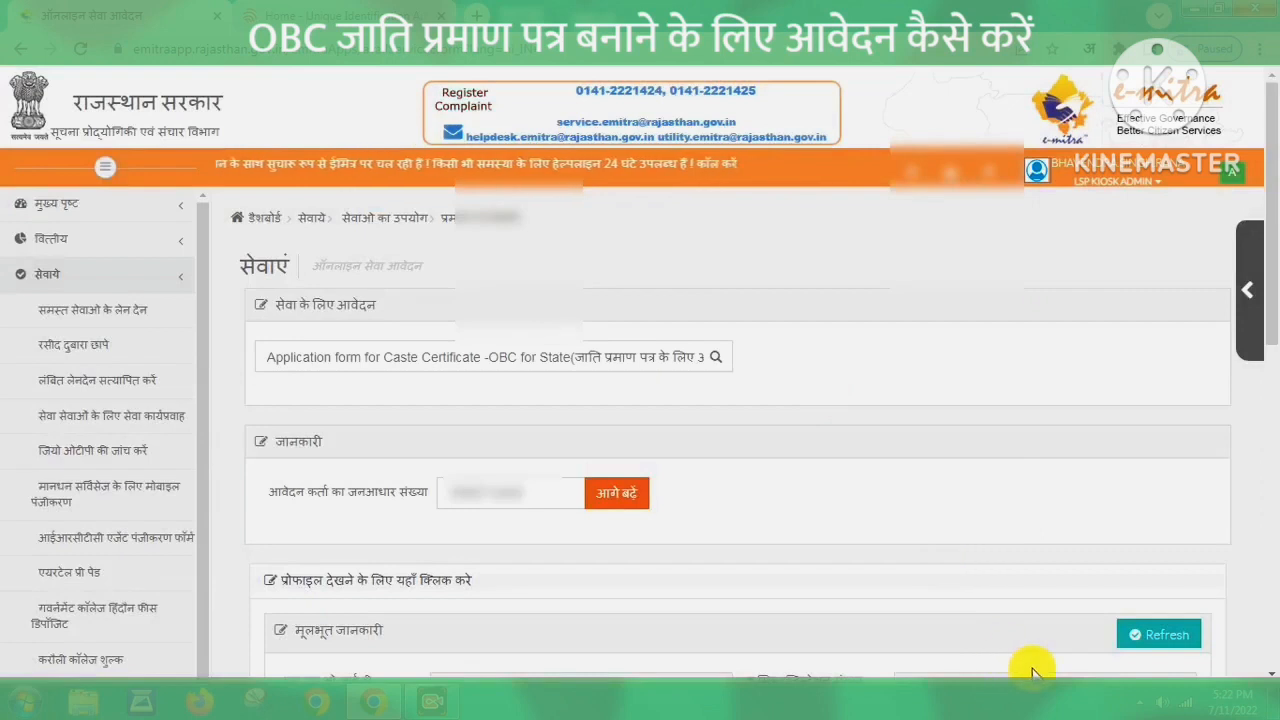
Replace the applicant's mobile number in the basic information section.
{"action": "scroll", "coordinate": [900, 523], "scroll_direction": "down", "scroll_amount": 5}
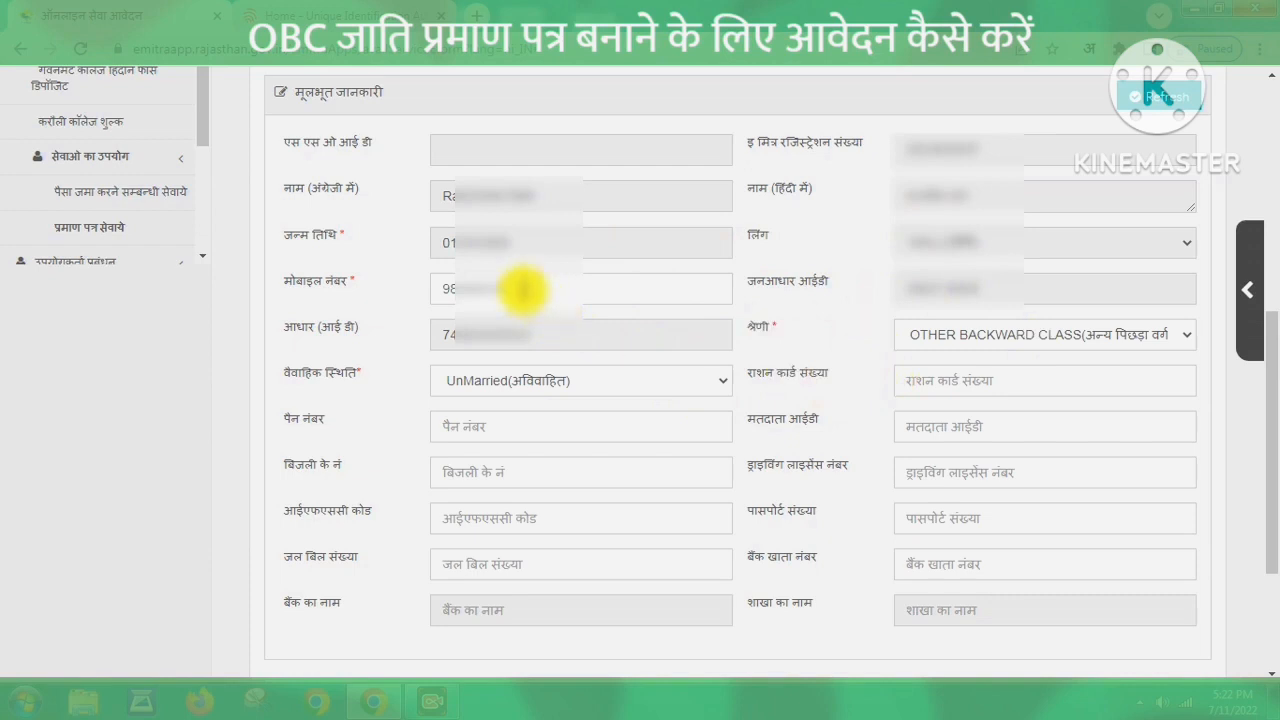
{"action": "left_click", "coordinate": [523, 289]}
{"action": "left_click_drag", "start_coordinate": [523, 289], "coordinate": [441, 297]}
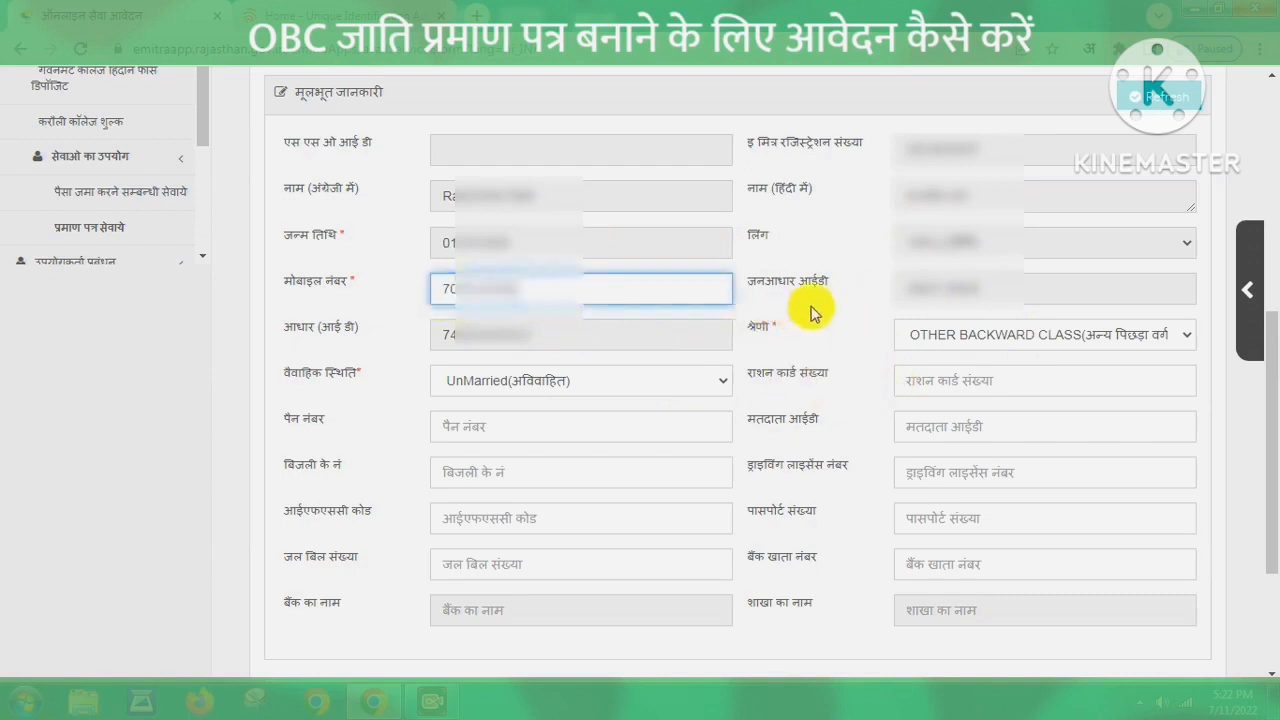
{"action": "left_click", "coordinate": [812, 307]}
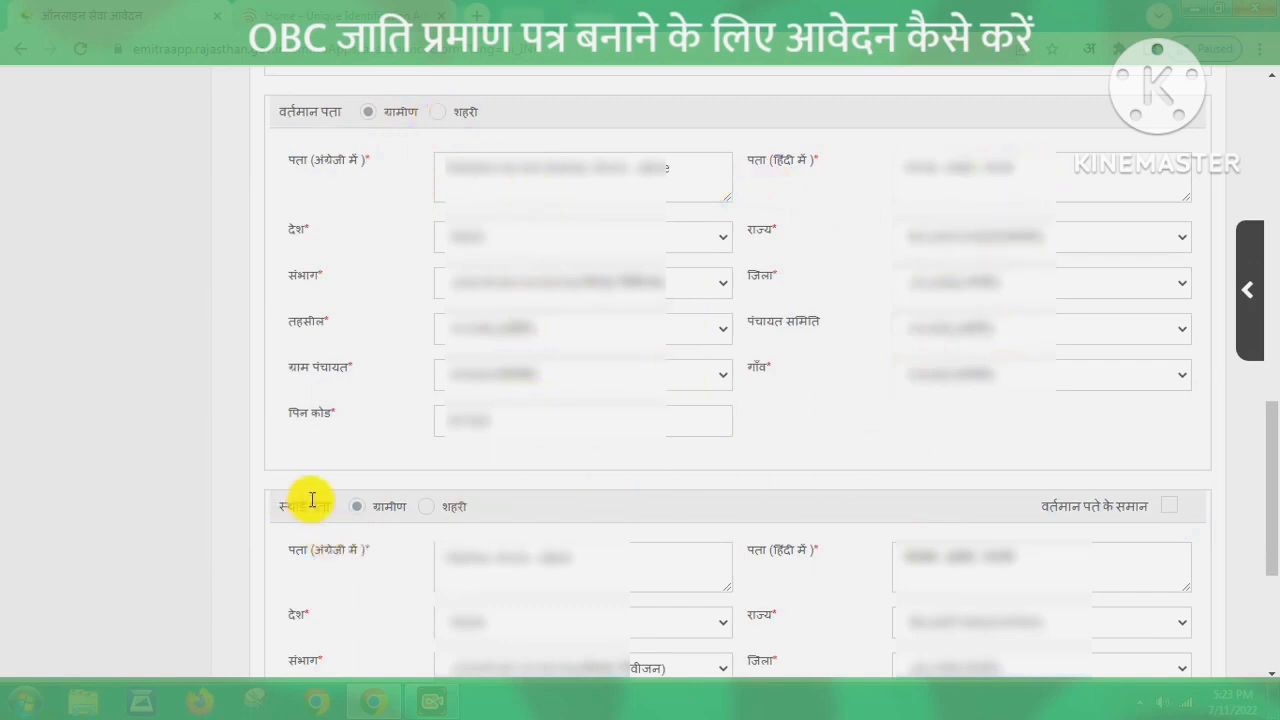
Mark the permanent address as same as the current address, acknowledge the notice and proceed to the caste certificate application form.
{"action": "left_click", "coordinate": [1168, 507]}
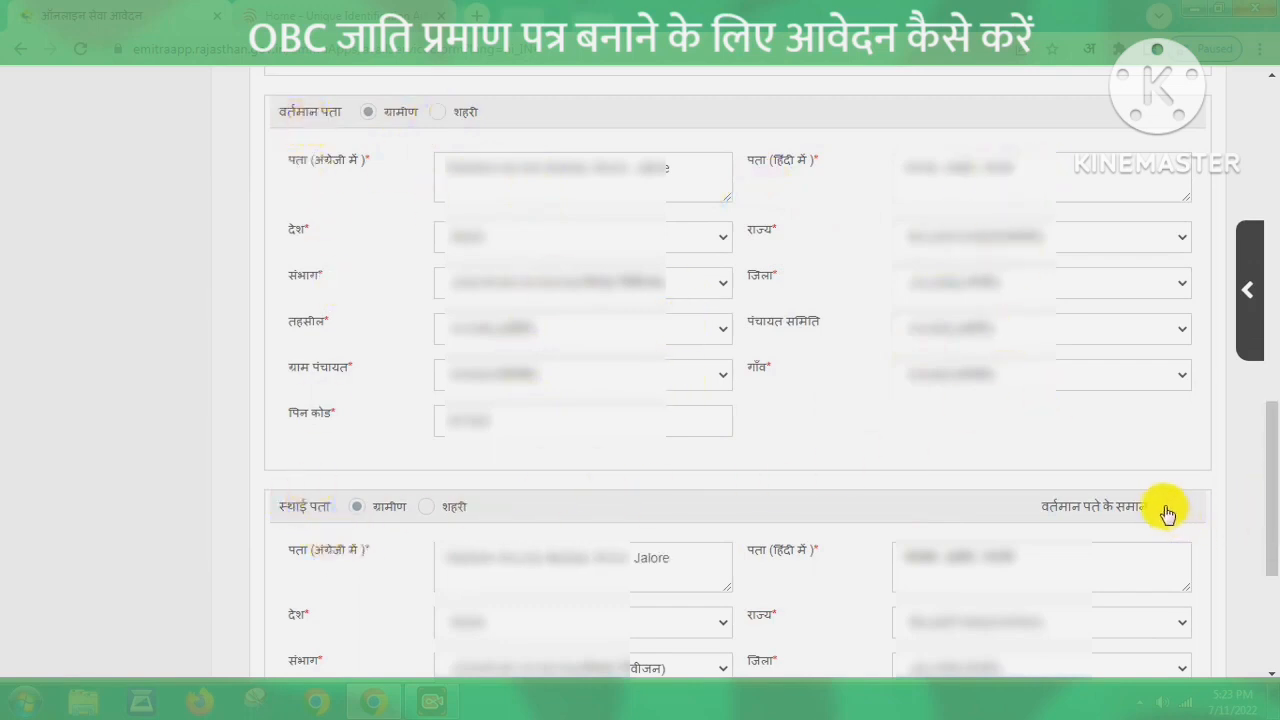
{"action": "scroll", "coordinate": [291, 617], "scroll_direction": "down", "scroll_amount": 3}
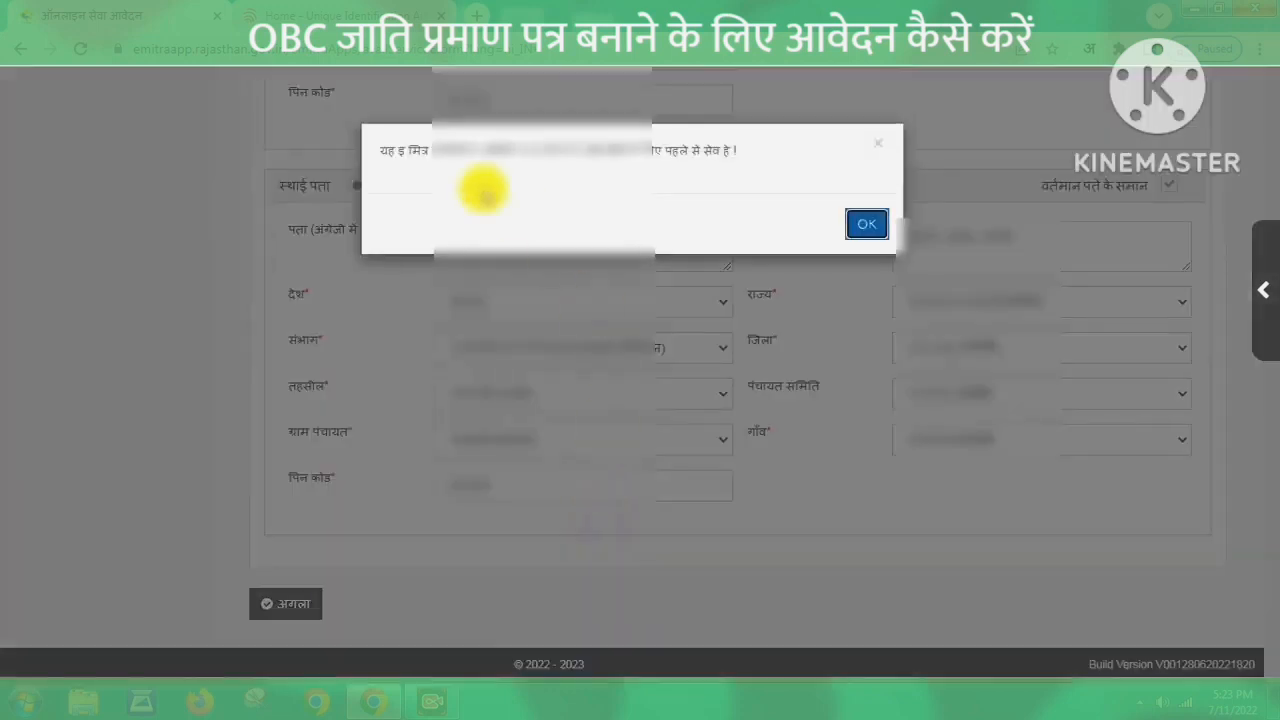
{"action": "left_click", "coordinate": [856, 220]}
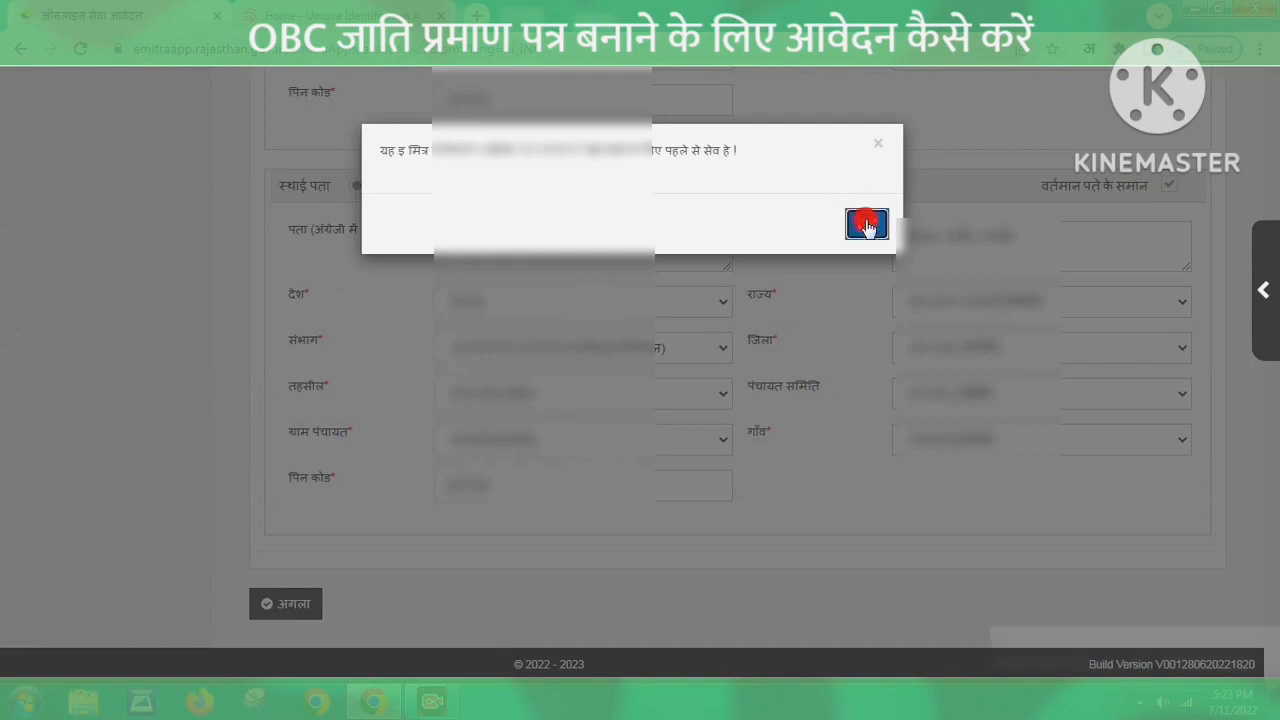
{"action": "left_click", "coordinate": [292, 604]}
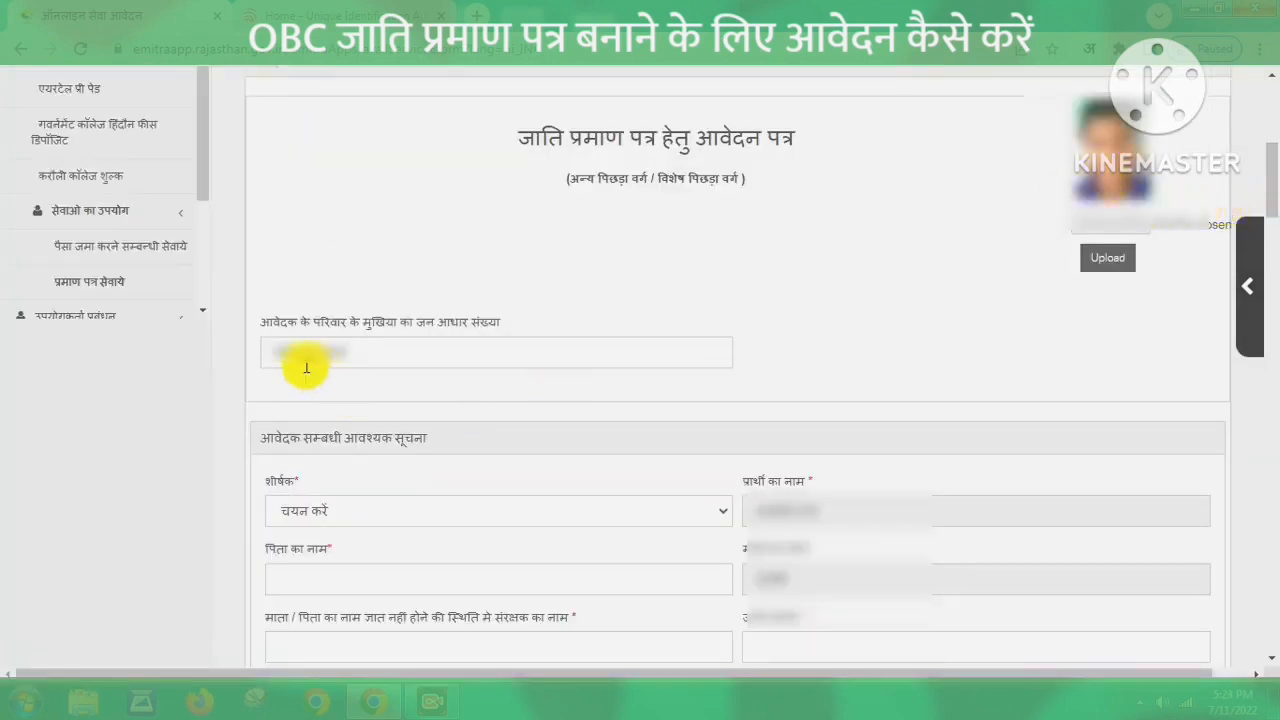
Set the applicant's title (शीर्षक) to श्री in the required applicant information.
{"action": "scroll", "coordinate": [914, 514], "scroll_direction": "down", "scroll_amount": 4}
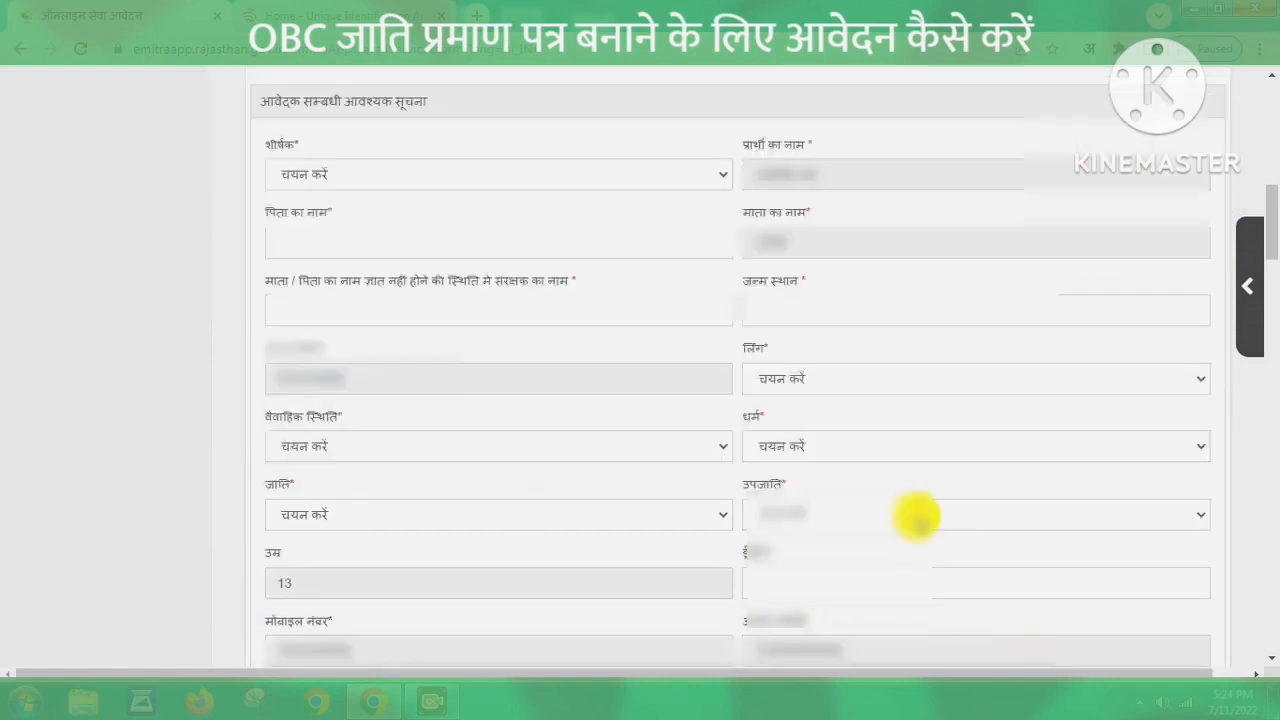
{"action": "left_click", "coordinate": [405, 178]}
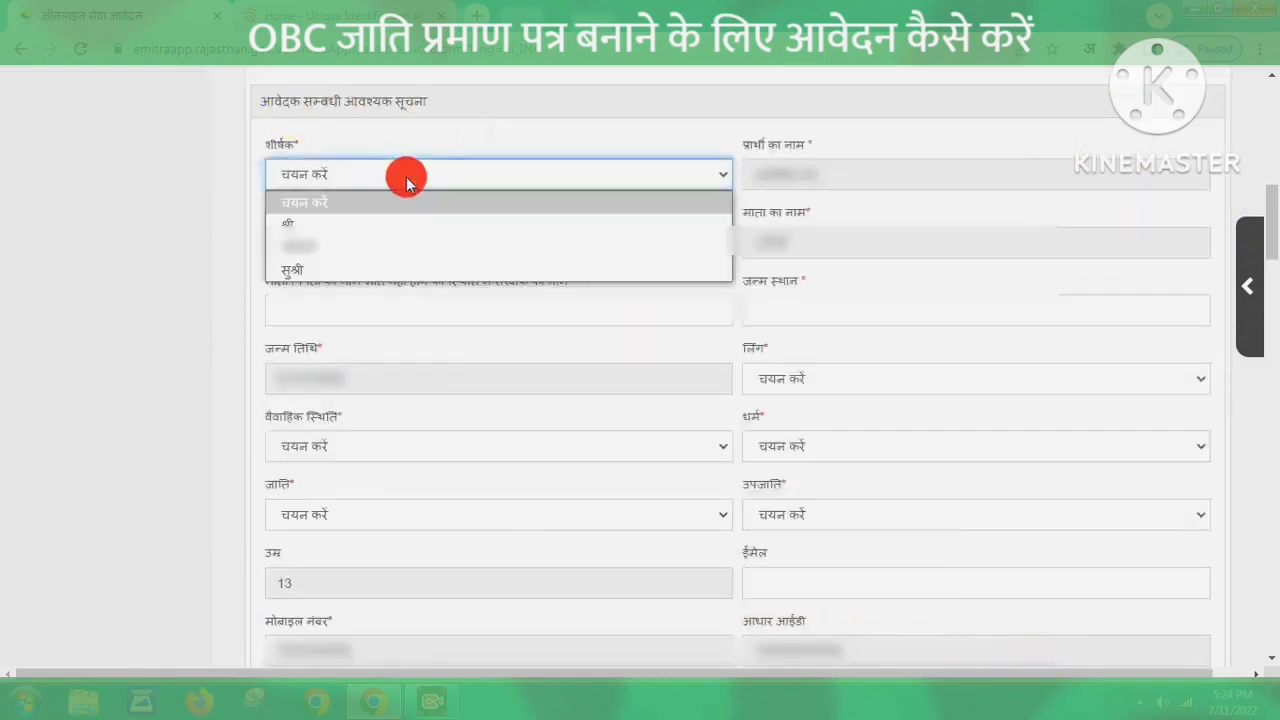
{"action": "left_click", "coordinate": [313, 222]}
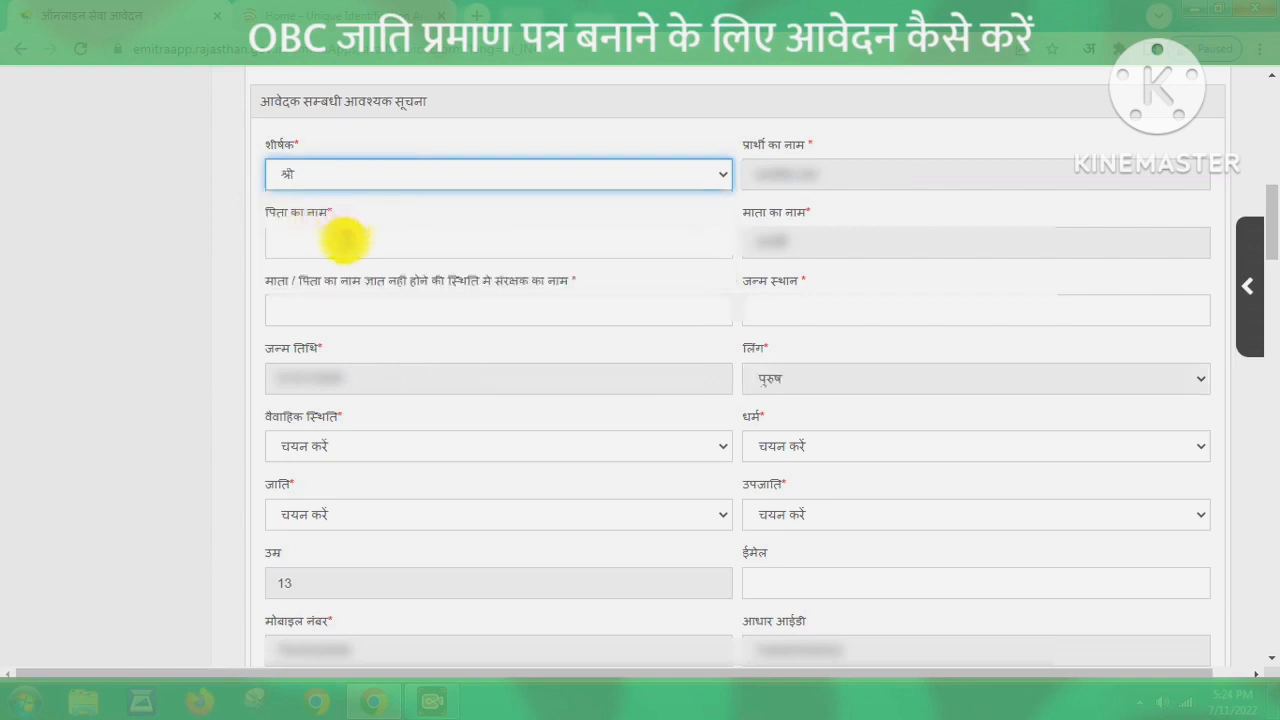
Fill in the father's name, the guardian's name and the place of birth in the applicant information.
{"action": "left_click", "coordinate": [344, 240]}
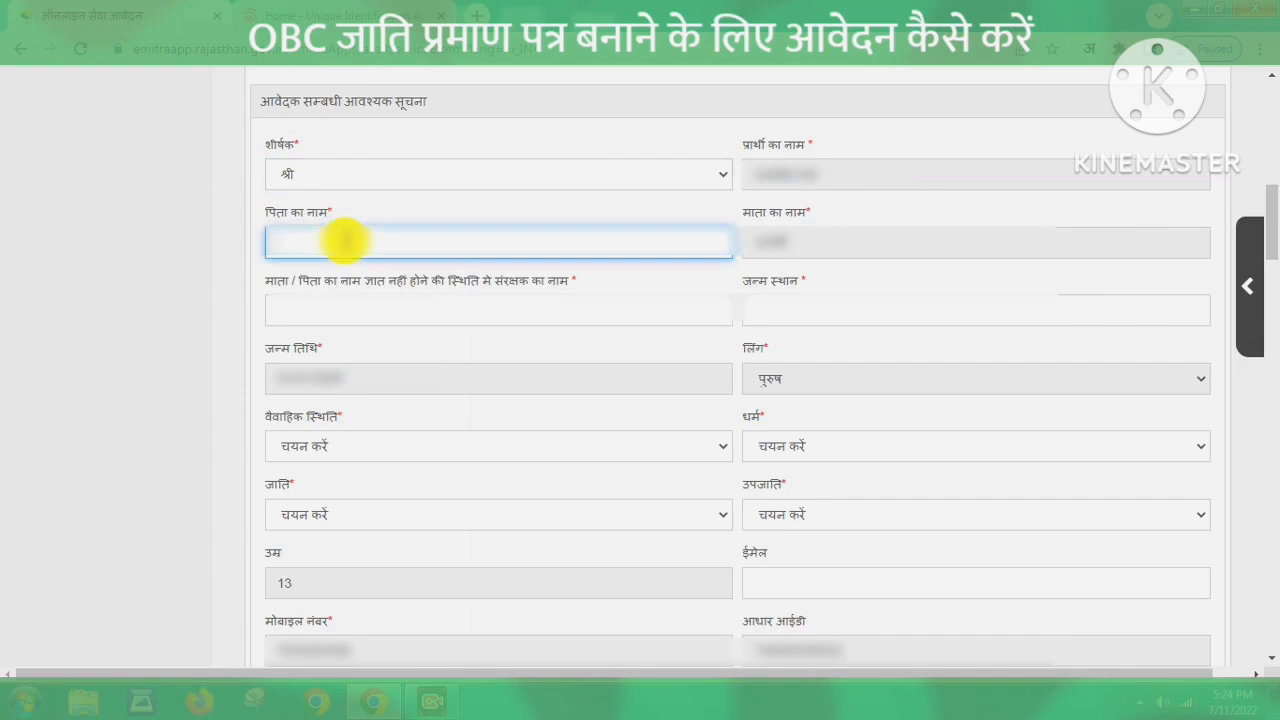
{"action": "key", "text": "ctrl+v"}
{"action": "left_click", "coordinate": [367, 309]}
{"action": "key", "text": "ctrl+v"}
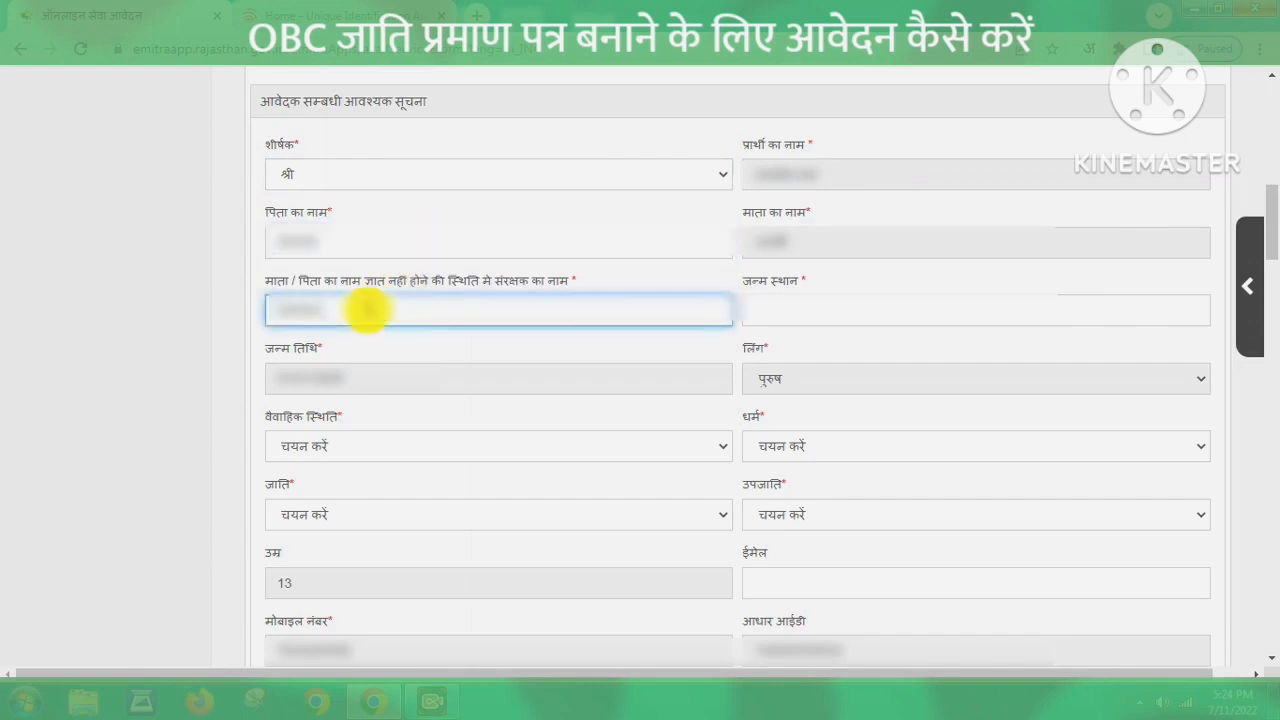
{"action": "left_click", "coordinate": [817, 313]}
{"action": "key", "text": "ctrl+v"}
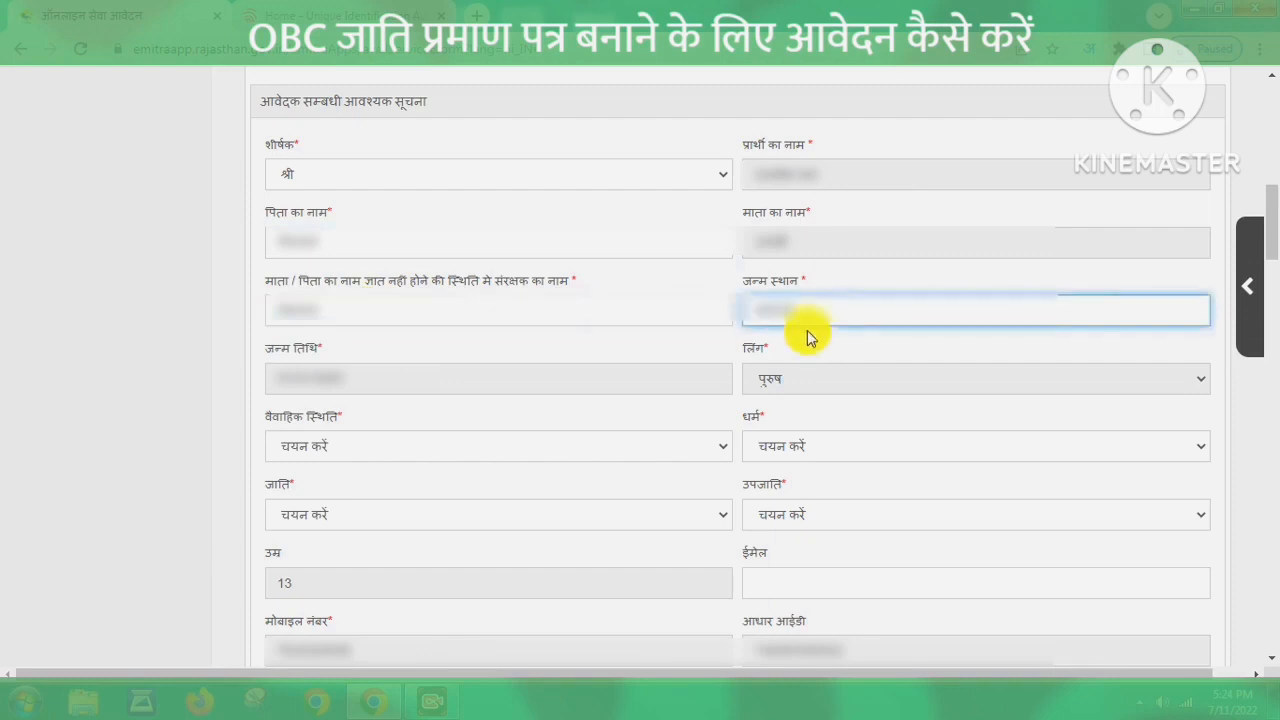
{"action": "left_click", "coordinate": [808, 336]}
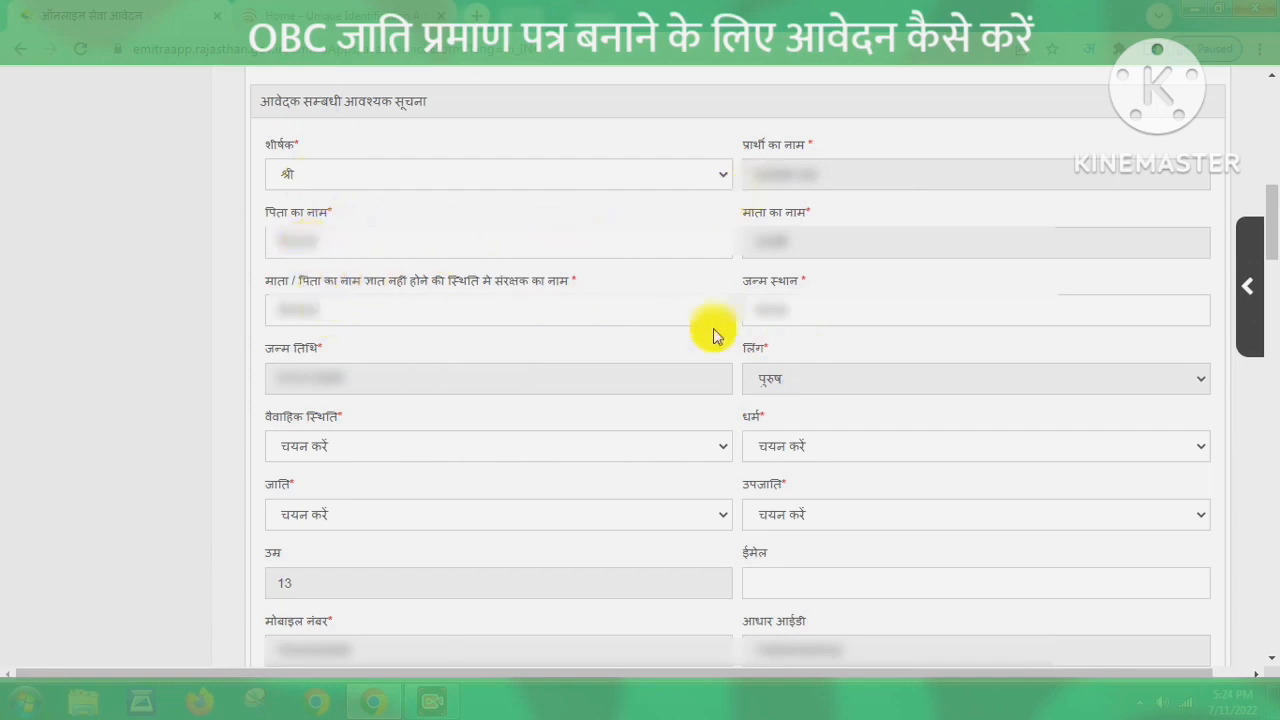
Set the applicant's marital status to अविवाहित and the religion to HINDU(हिंदू).
{"action": "left_click", "coordinate": [612, 448]}
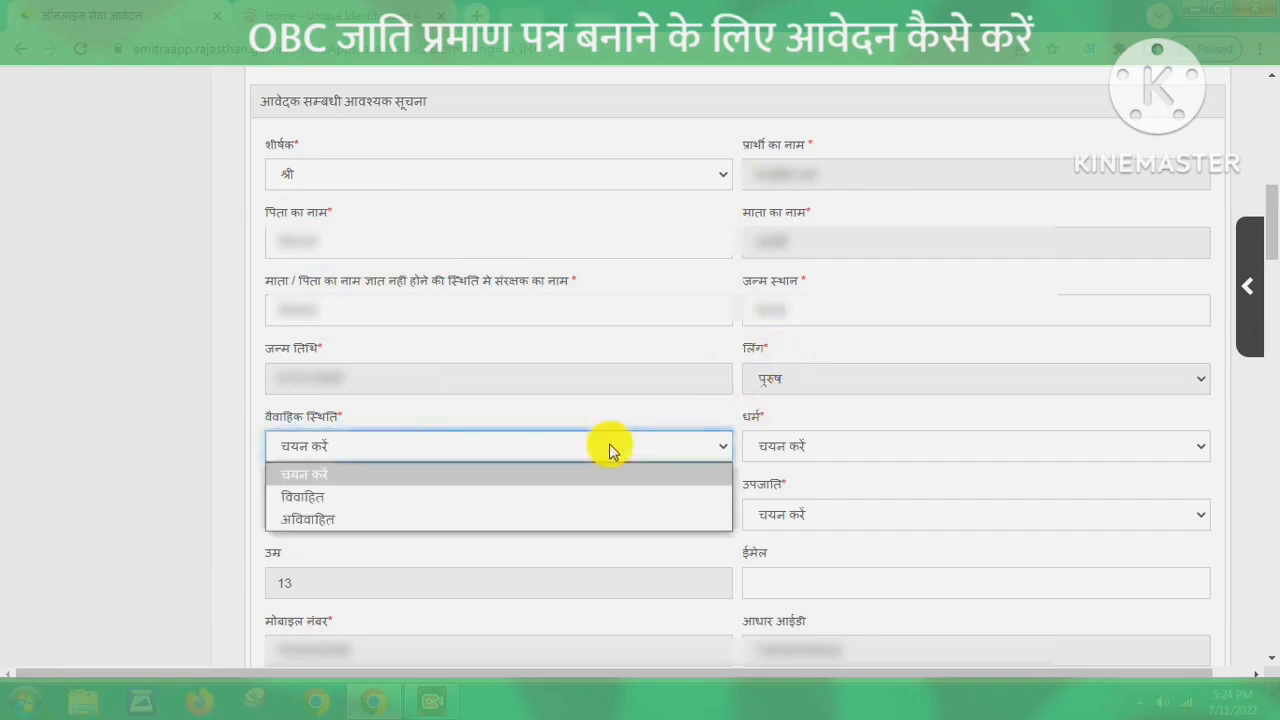
{"action": "left_click", "coordinate": [335, 517]}
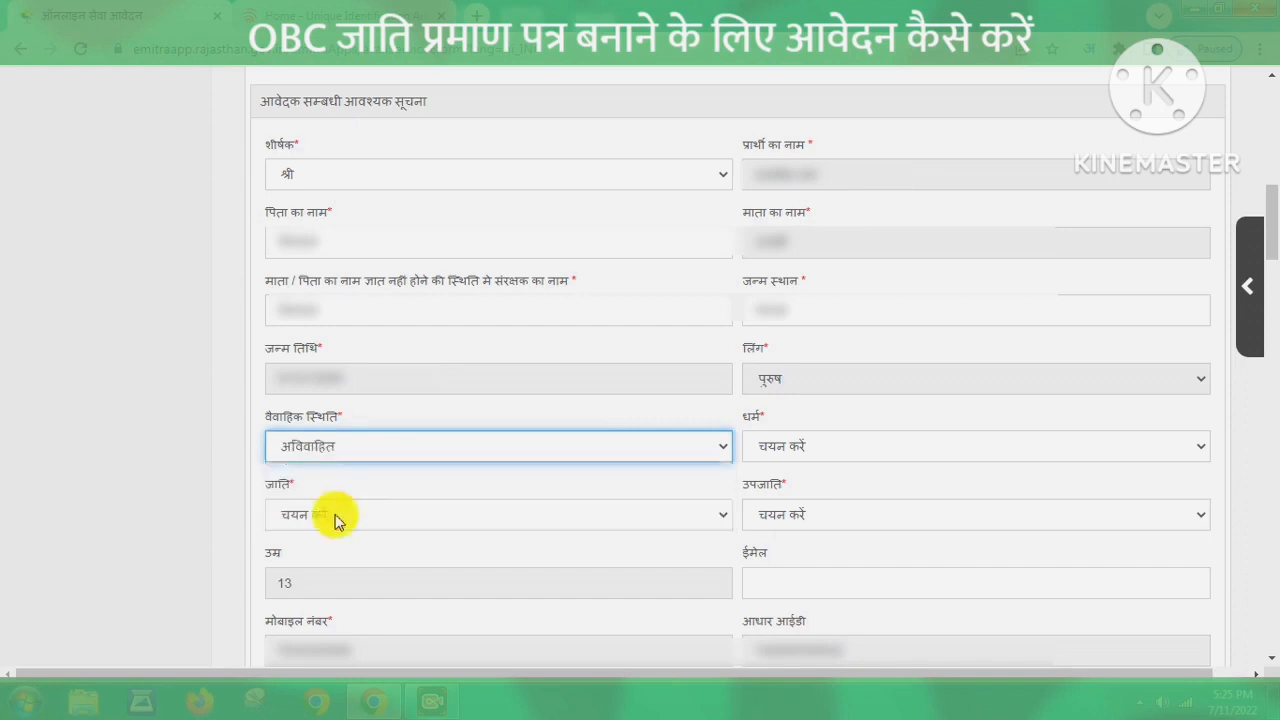
{"action": "left_click", "coordinate": [817, 448]}
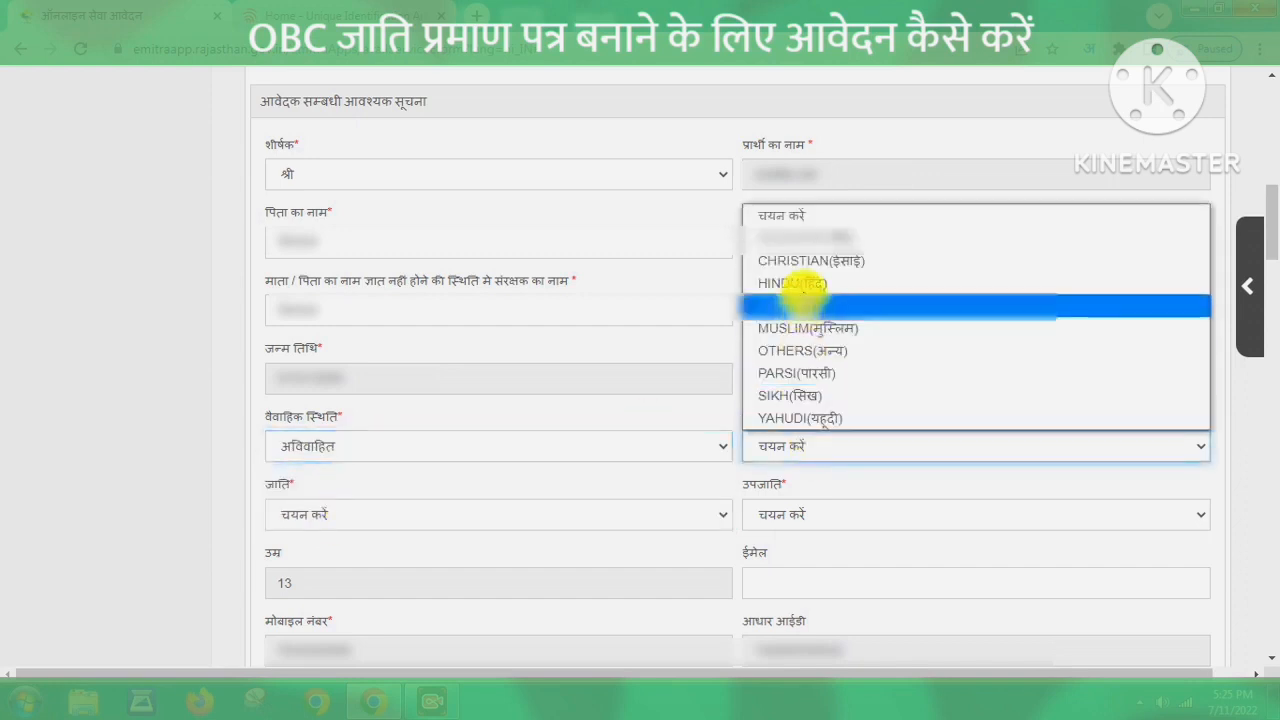
{"action": "left_click", "coordinate": [806, 284]}
Set the applicant's caste (जाति) to OTHER BACKWARD CLASS(अन्य पिछड़ा वर्ग) and the sub-caste (उपजाति) to 44 REBARI (DEBASI,DEVASI).
{"action": "left_click", "coordinate": [457, 522]}
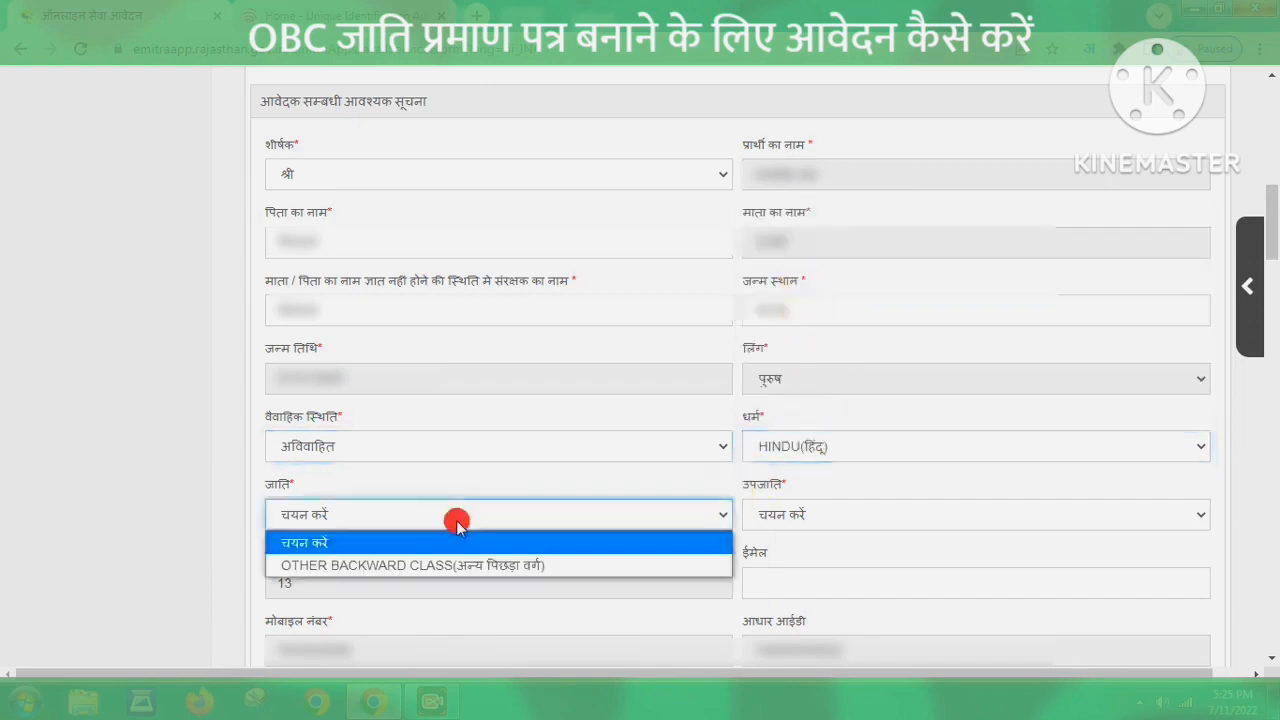
{"action": "left_click", "coordinate": [472, 566]}
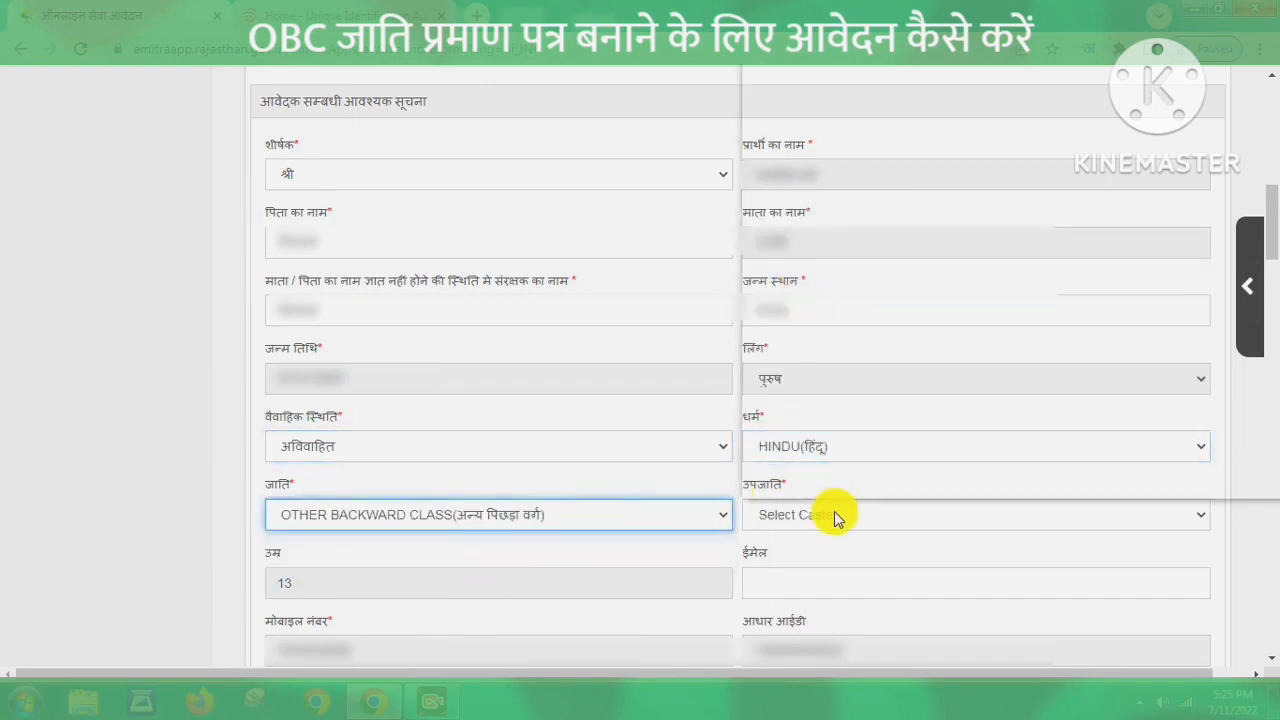
{"action": "left_click", "coordinate": [834, 512]}
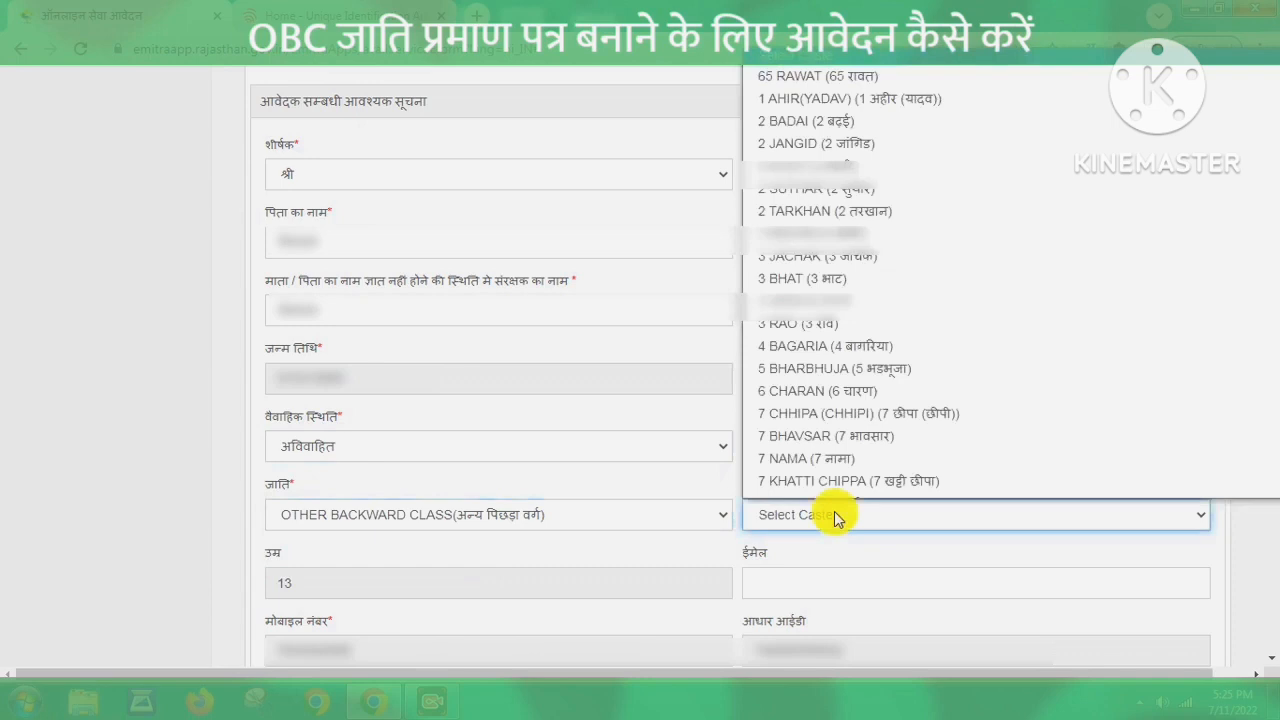
{"action": "key", "text": "Down"}
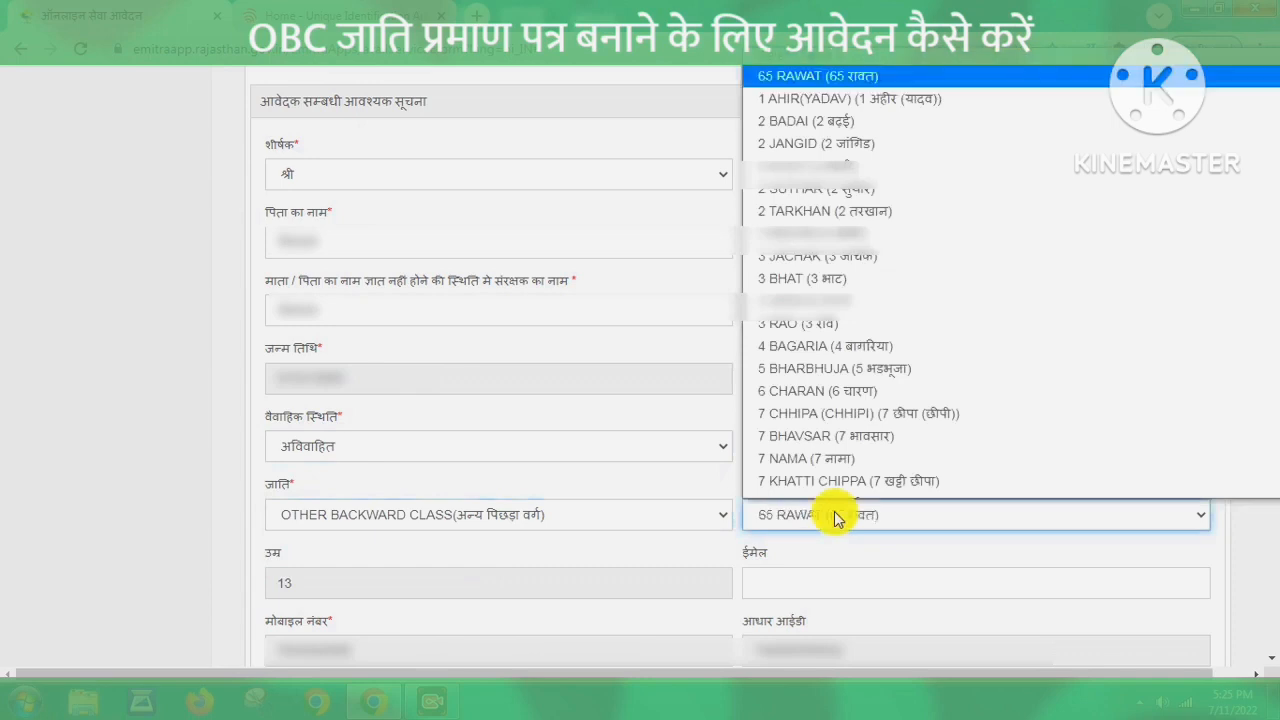
{"action": "key", "text": "Down"}
{"action": "key", "text": "Down"}
{"action": "key", "text": "Down"}
{"action": "key", "text": "Down"}
{"action": "key", "text": "Down"}
{"action": "key", "text": "Down"}
{"action": "key", "text": "Down"}
{"action": "key", "text": "Down"}
{"action": "key", "text": "Down"}
{"action": "key", "text": "Down"}
{"action": "key", "text": "Down"}
{"action": "key", "text": "Down"}
{"action": "key", "text": "Down"}
{"action": "key", "text": "Down"}
{"action": "key", "text": "Down"}
{"action": "key", "text": "Down"}
{"action": "key", "text": "Down"}
{"action": "key", "text": "Down"}
{"action": "key", "text": "Down"}
{"action": "key", "text": "Down"}
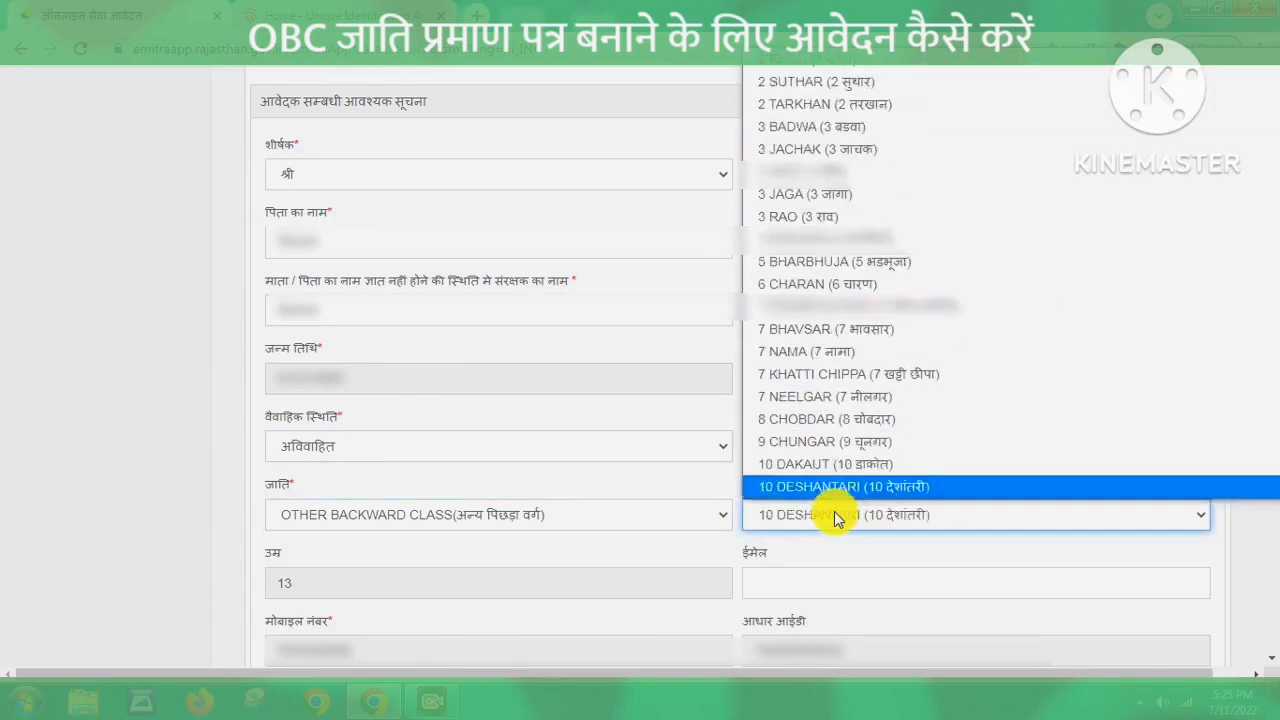
{"action": "key", "text": "Down"}
{"action": "key", "text": "Down"}
{"action": "key", "text": "Down"}
{"action": "key", "text": "Down"}
{"action": "key", "text": "Down"}
{"action": "key", "text": "Down"}
{"action": "key", "text": "Down"}
{"action": "key", "text": "Down"}
{"action": "key", "text": "Down"}
{"action": "key", "text": "Down"}
{"action": "key", "text": "Down"}
{"action": "key", "text": "Down"}
{"action": "key", "text": "Down"}
{"action": "key", "text": "Down"}
{"action": "key", "text": "Down"}
{"action": "key", "text": "Down"}
{"action": "key", "text": "Down"}
{"action": "key", "text": "Down"}
{"action": "key", "text": "Down"}
{"action": "key", "text": "Down"}
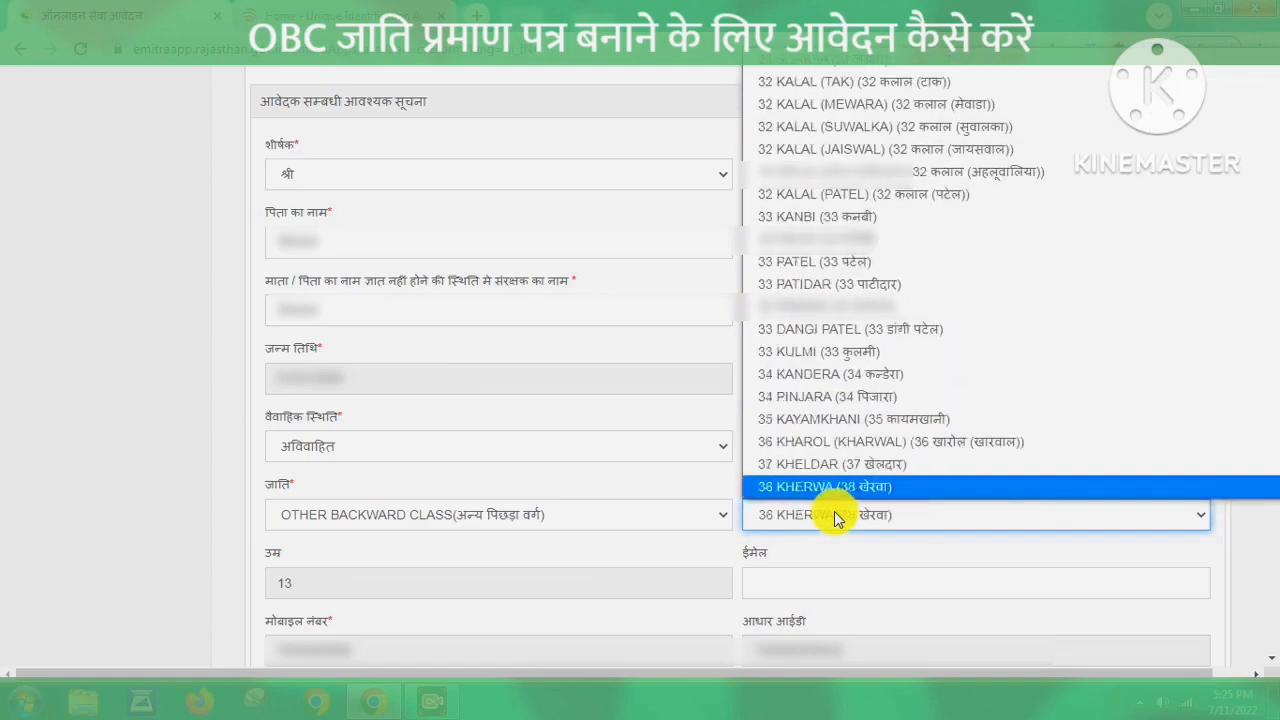
{"action": "key", "text": "Down"}
{"action": "key", "text": "Down"}
{"action": "key", "text": "Down"}
{"action": "key", "text": "Down"}
{"action": "key", "text": "Down"}
{"action": "key", "text": "Down"}
{"action": "key", "text": "Down"}
{"action": "key", "text": "Down"}
{"action": "key", "text": "Down"}
{"action": "key", "text": "Down"}
{"action": "key", "text": "Down"}
{"action": "key", "text": "Down"}
{"action": "key", "text": "Down"}
{"action": "key", "text": "Down"}
{"action": "key", "text": "Down"}
{"action": "key", "text": "Down"}
{"action": "key", "text": "Down"}
{"action": "key", "text": "Down"}
{"action": "key", "text": "Down"}
{"action": "key", "text": "Down"}
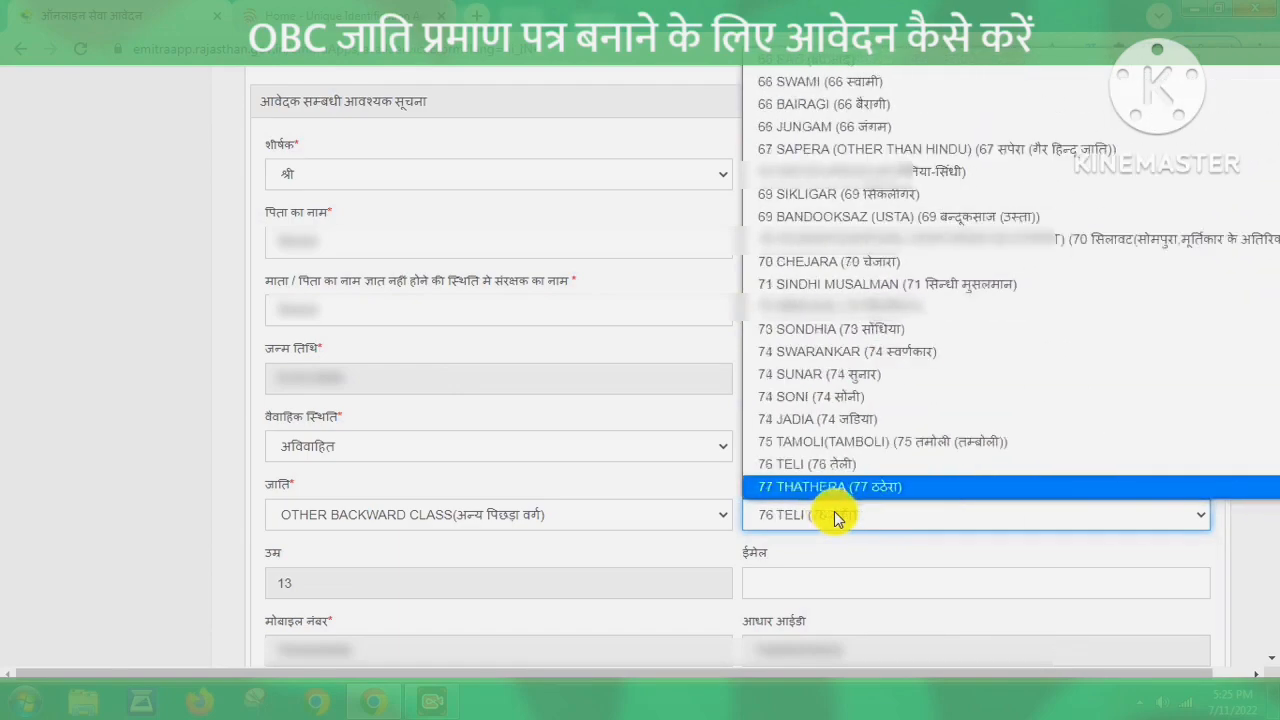
{"action": "key", "text": "Down"}
{"action": "key", "text": "Down"}
{"action": "key", "text": "Down"}
{"action": "key", "text": "Down"}
{"action": "key", "text": "Down"}
{"action": "key", "text": "Down"}
{"action": "key", "text": "Down"}
{"action": "key", "text": "Down"}
{"action": "key", "text": "Down"}
{"action": "key", "text": "Down"}
{"action": "key", "text": "Down"}
{"action": "key", "text": "Down"}
{"action": "key", "text": "Down"}
{"action": "key", "text": "Down"}
{"action": "key", "text": "Down"}
{"action": "key", "text": "Down"}
{"action": "key", "text": "Down"}
{"action": "key", "text": "Down"}
{"action": "key", "text": "Down"}
{"action": "key", "text": "Down"}
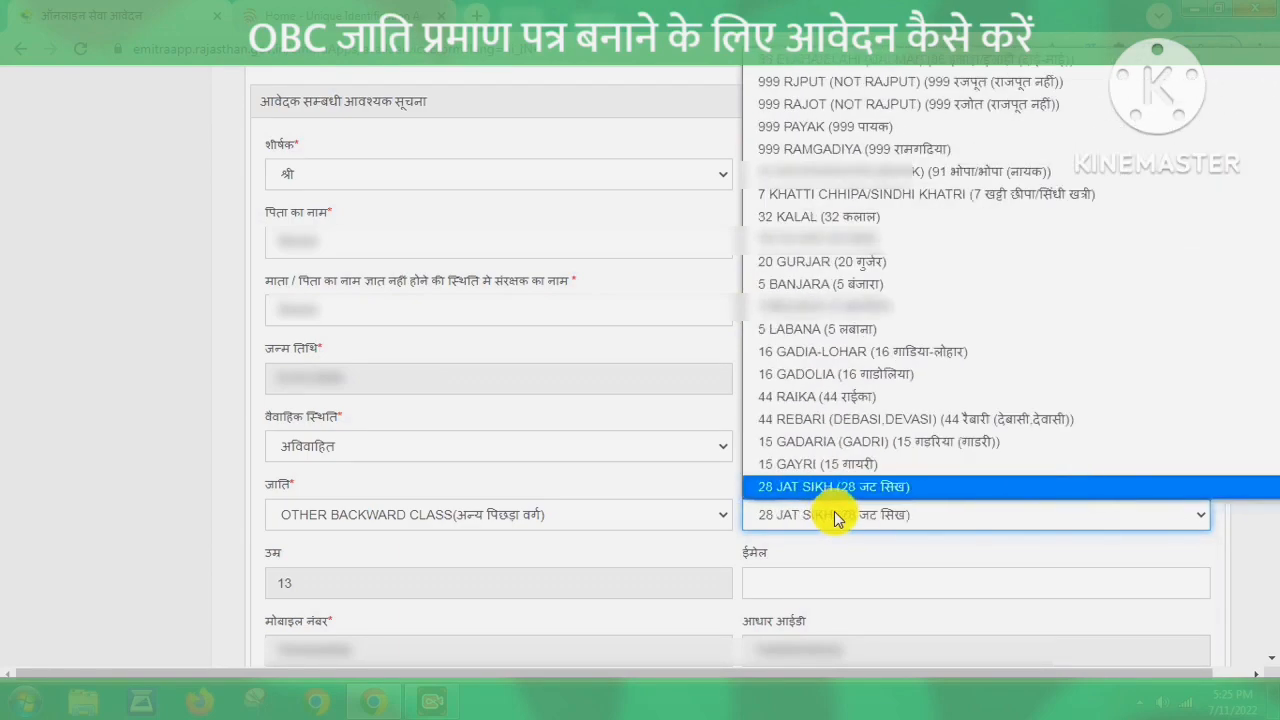
{"action": "key", "text": "Up"}
{"action": "key", "text": "Up"}
{"action": "key", "text": "Up"}
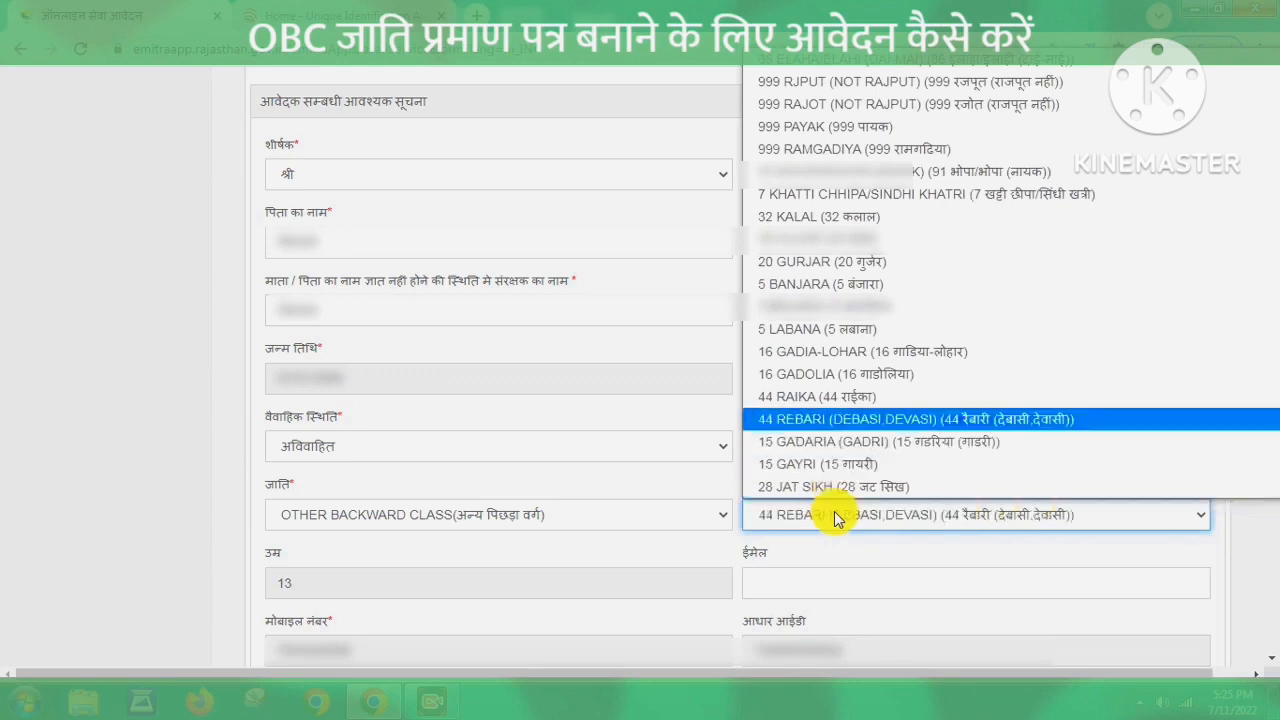
{"action": "key", "text": "Return"}
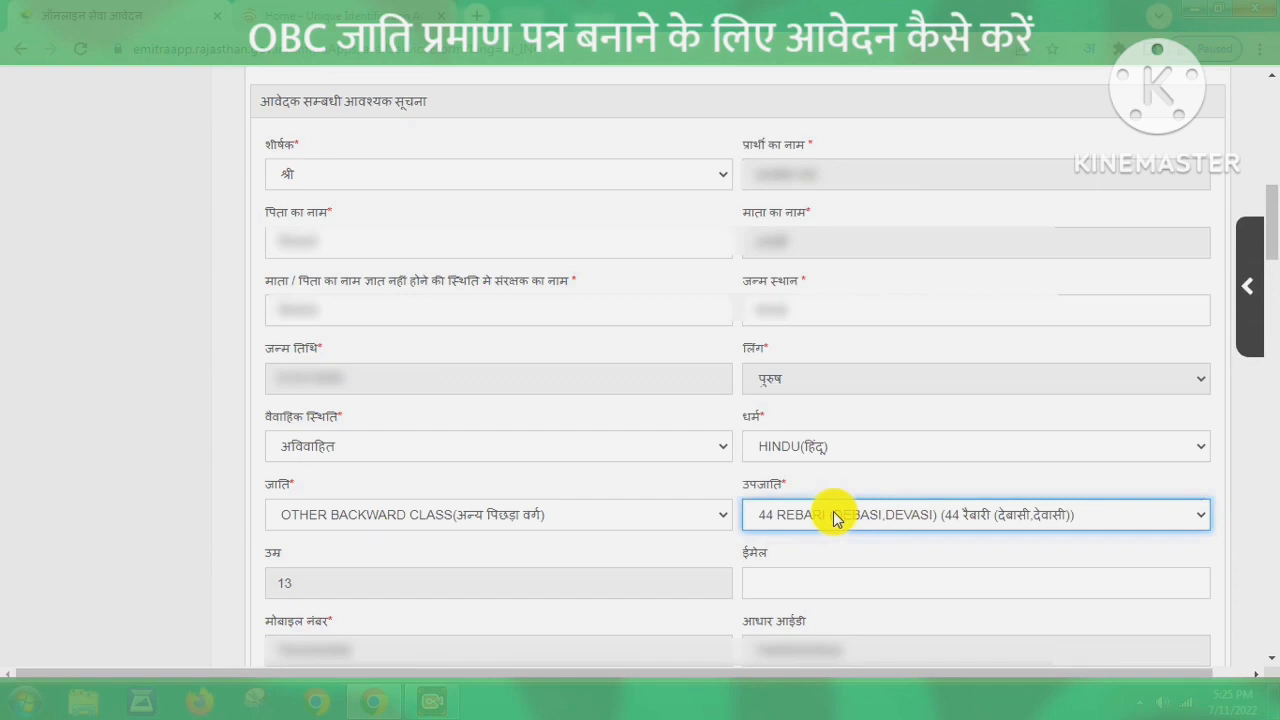
{"action": "left_click", "coordinate": [804, 543]}
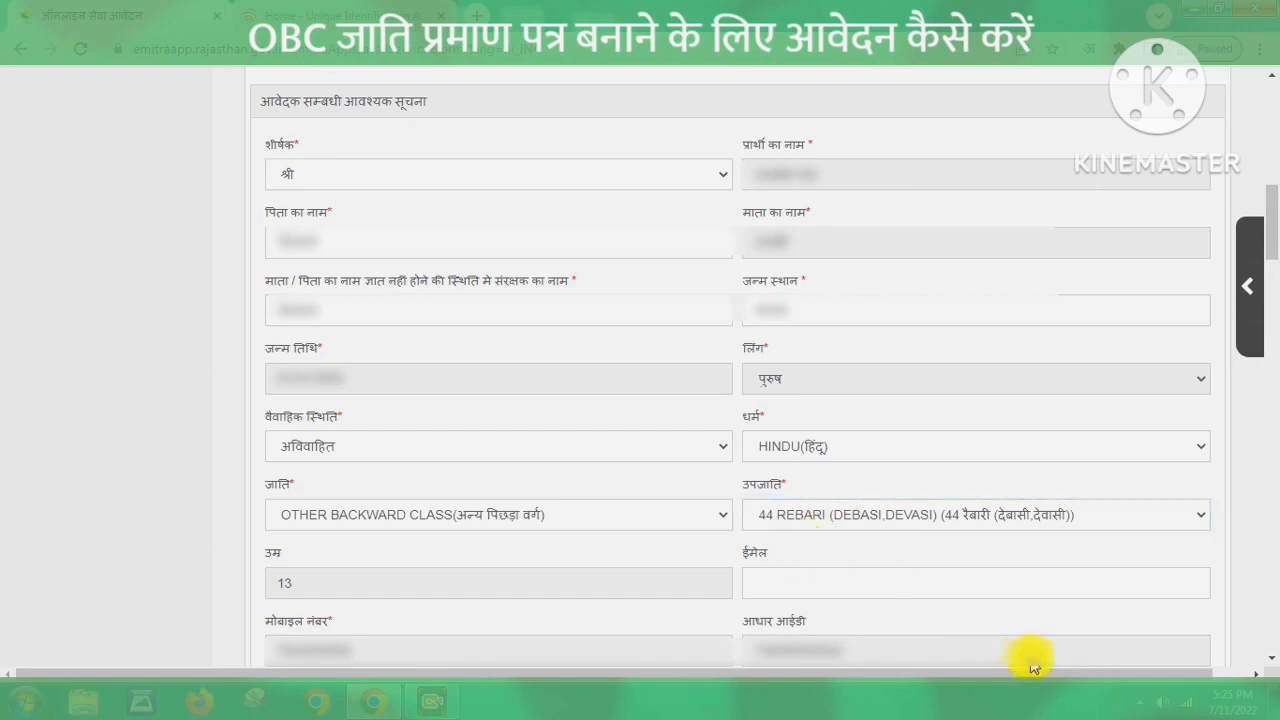
Answer हां to the family's native residence in Rajasthan and enter 44 as the caste's serial number in the state list.
{"action": "scroll", "coordinate": [1033, 668], "scroll_direction": "down", "scroll_amount": 5}
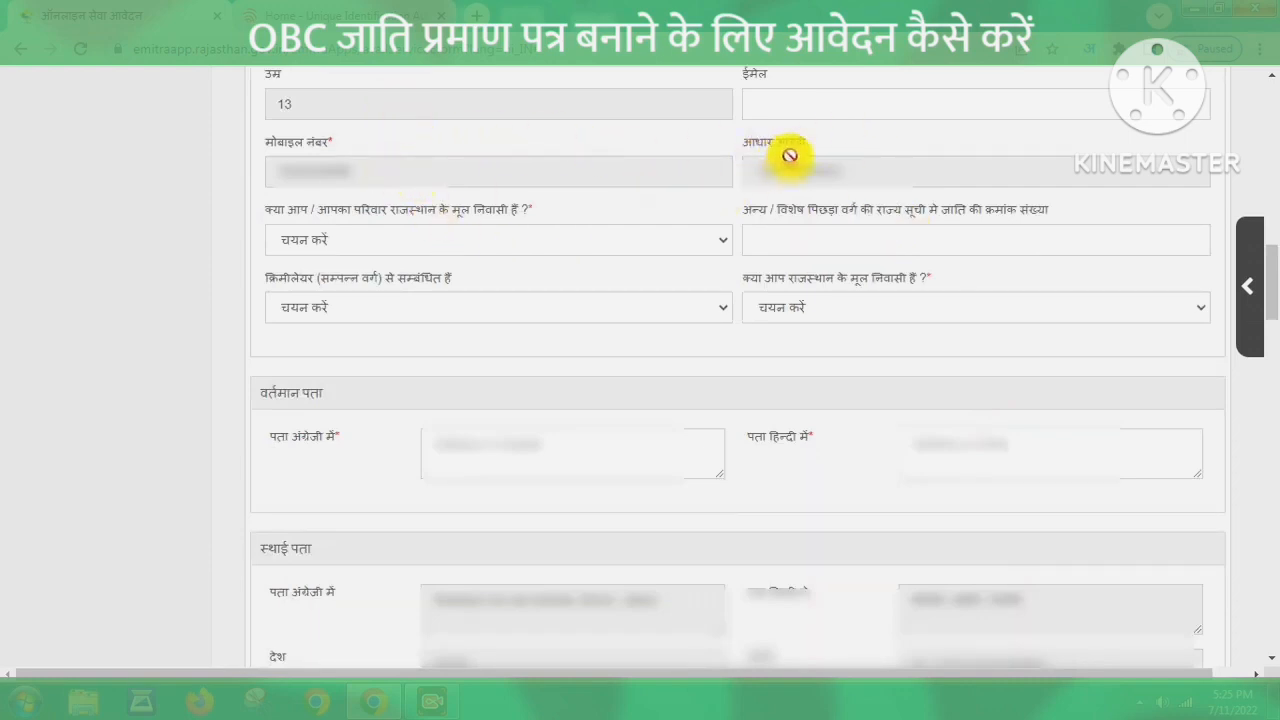
{"action": "left_click", "coordinate": [500, 241]}
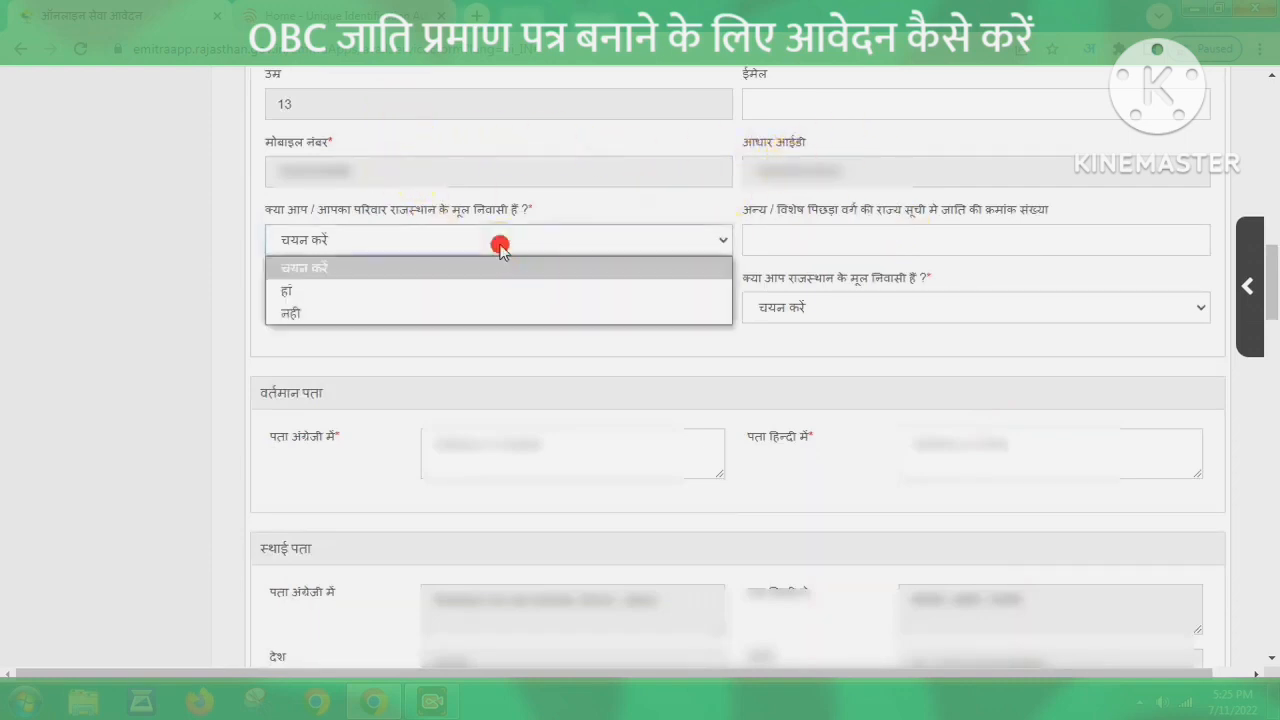
{"action": "left_click", "coordinate": [400, 289]}
{"action": "left_click", "coordinate": [817, 240]}
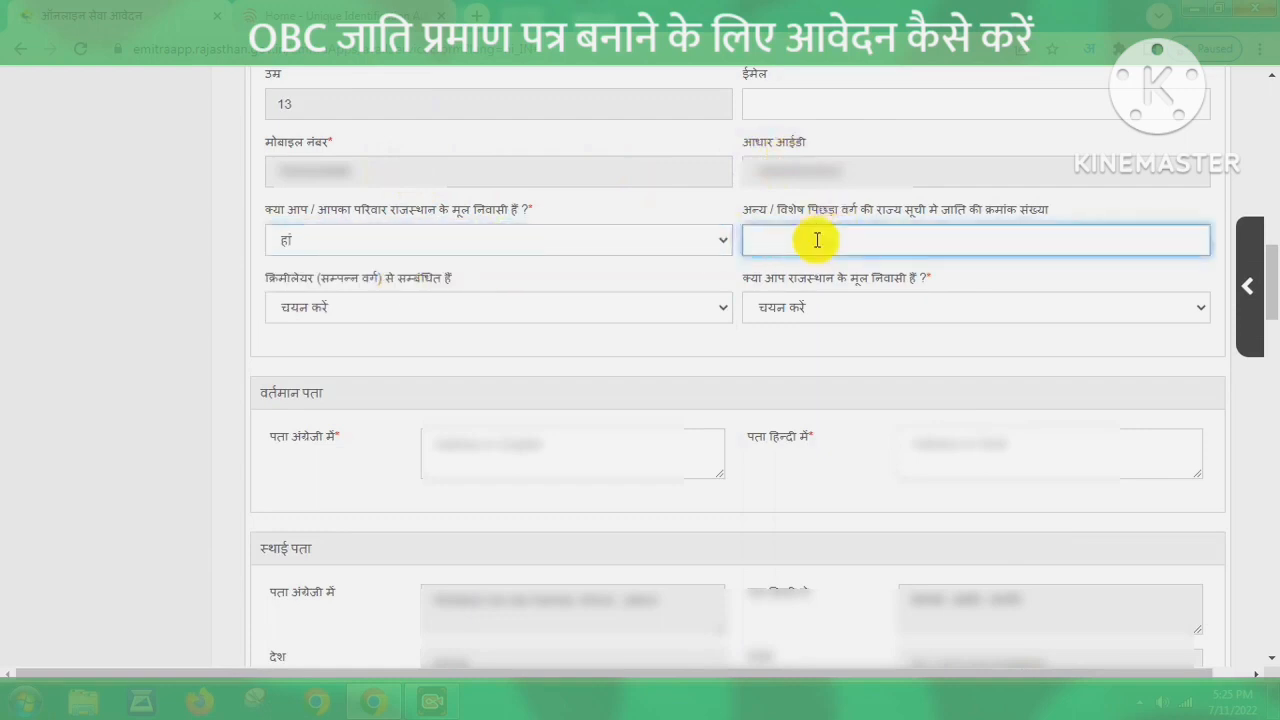
{"action": "type", "text": "44"}
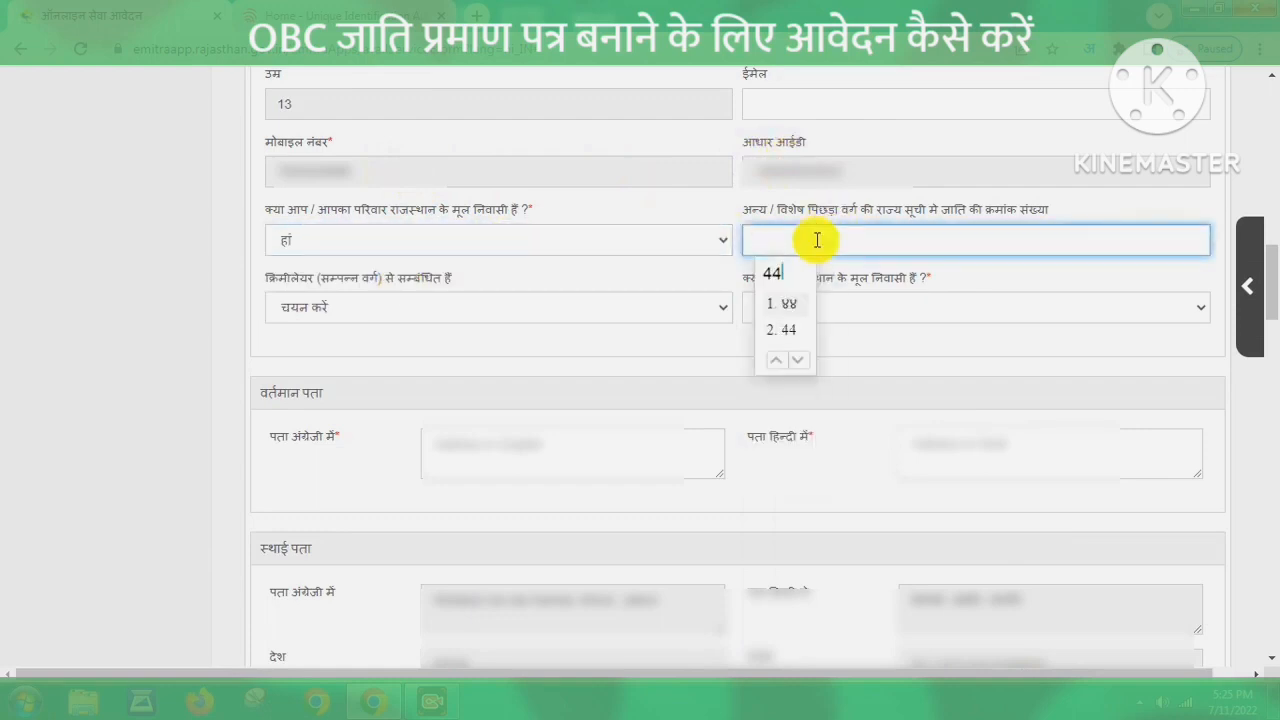
{"action": "left_click", "coordinate": [790, 330]}
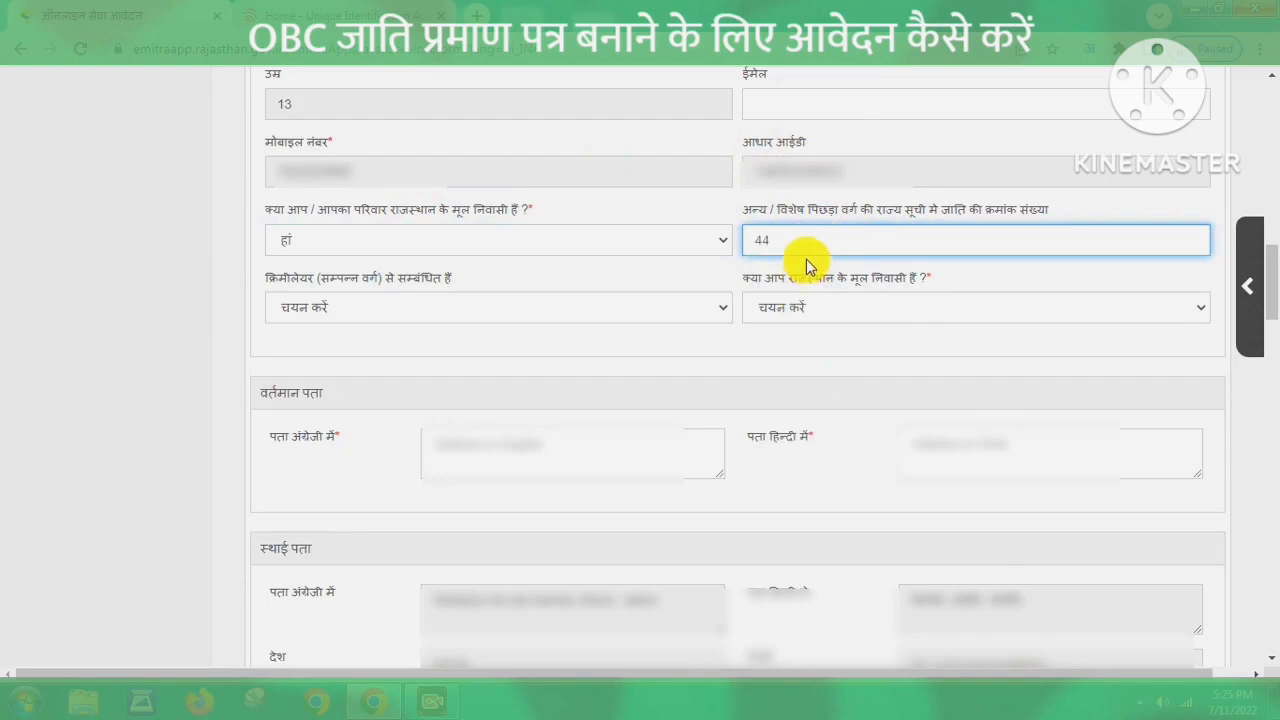
{"action": "left_click", "coordinate": [626, 340]}
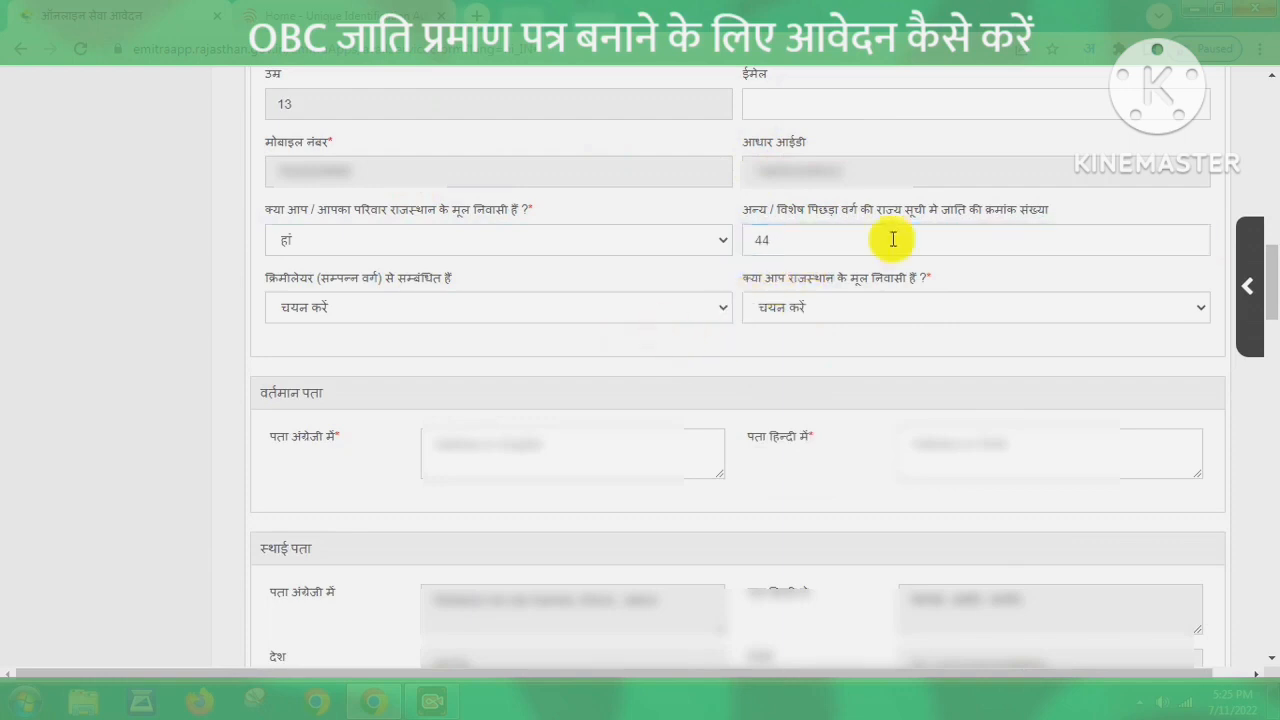
{"action": "left_click", "coordinate": [1091, 52]}
{"action": "left_click", "coordinate": [986, 86]}
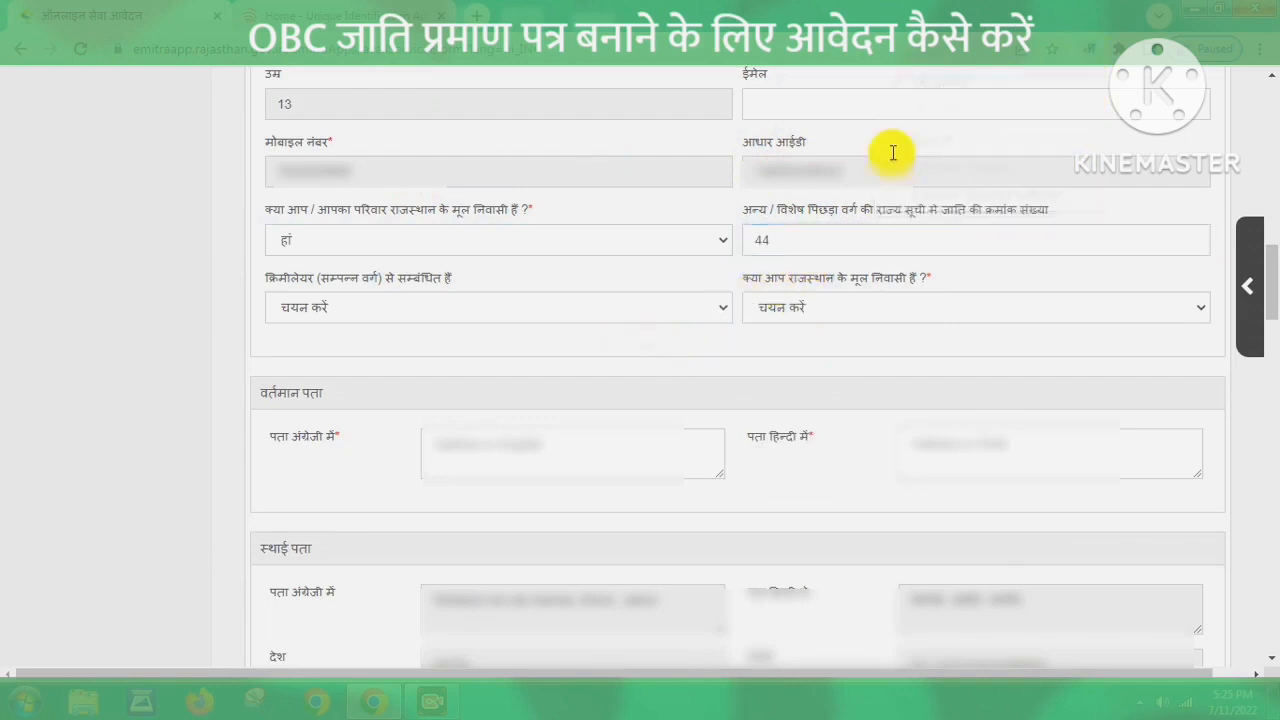
Set the creamy layer (क्रिमीलेयर) question to नही and the applicant's own Rajasthan native residence question to हां.
{"action": "left_click", "coordinate": [410, 308]}
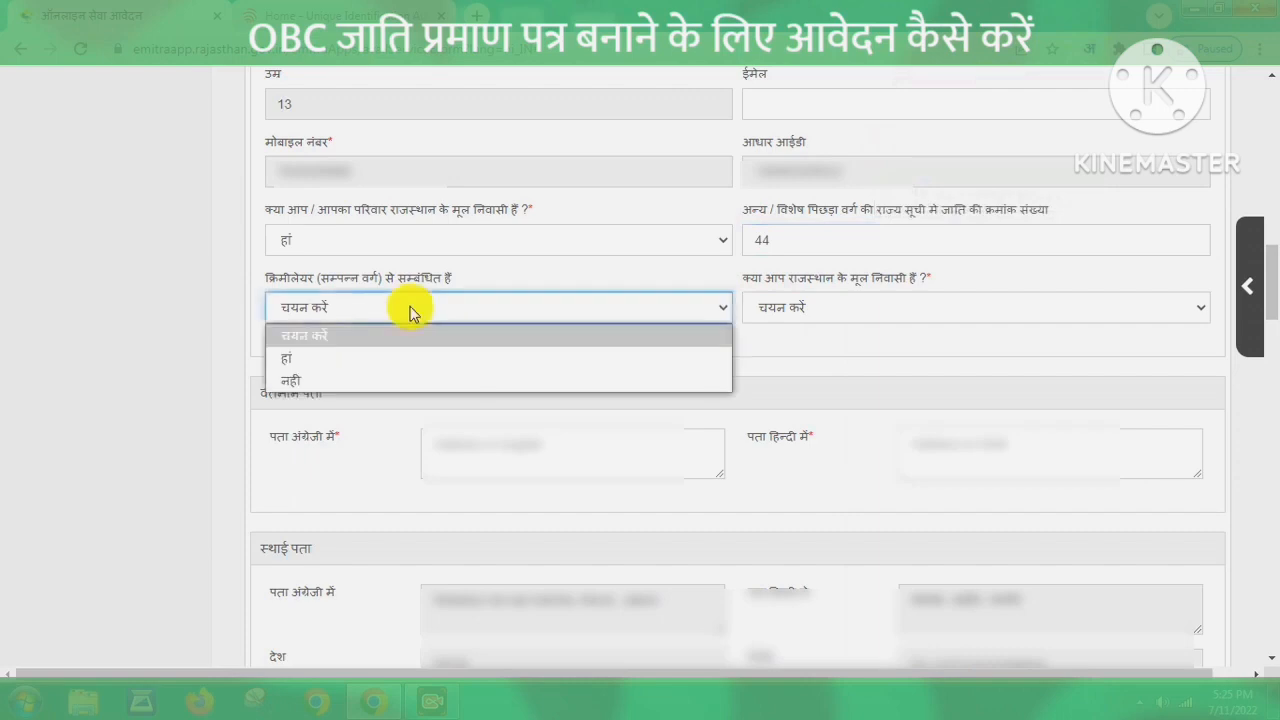
{"action": "left_click", "coordinate": [318, 380]}
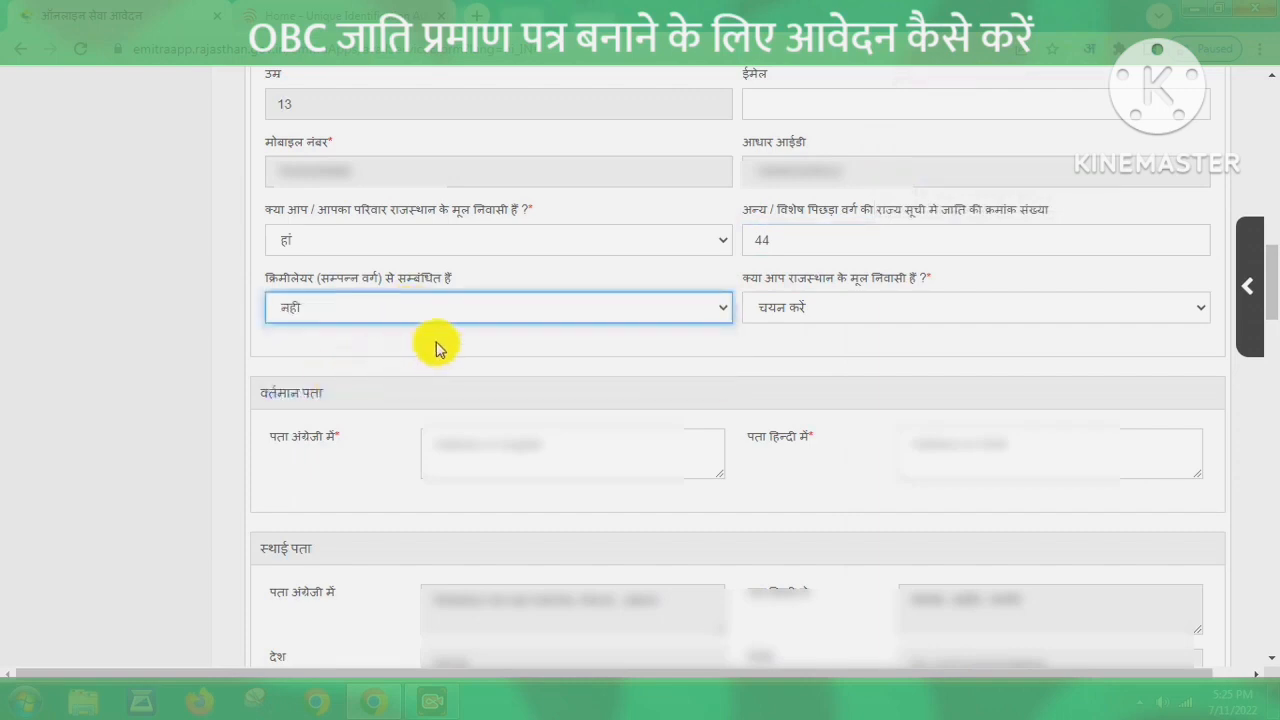
{"action": "left_click", "coordinate": [823, 312]}
{"action": "left_click", "coordinate": [780, 360]}
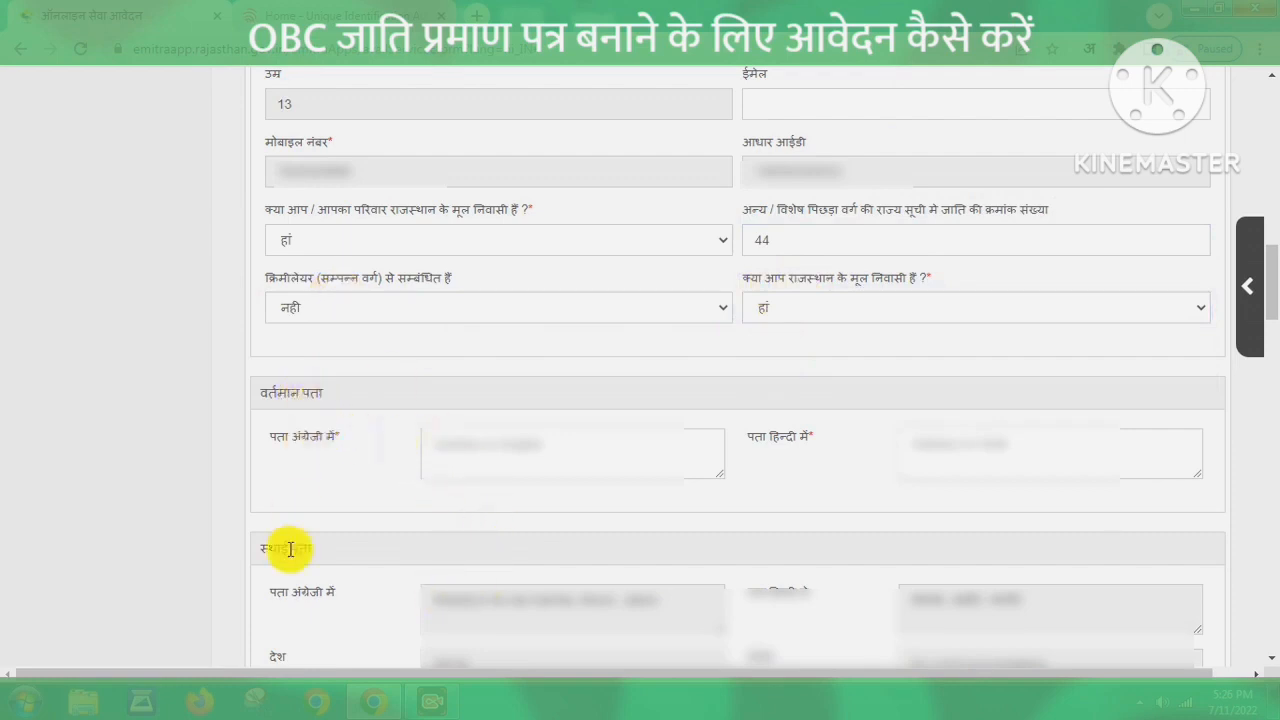
Copy the English and Hindi permanent addresses into the matching current address (वर्तमान पता) fields.
{"action": "left_click_drag", "start_coordinate": [657, 603], "coordinate": [430, 606]}
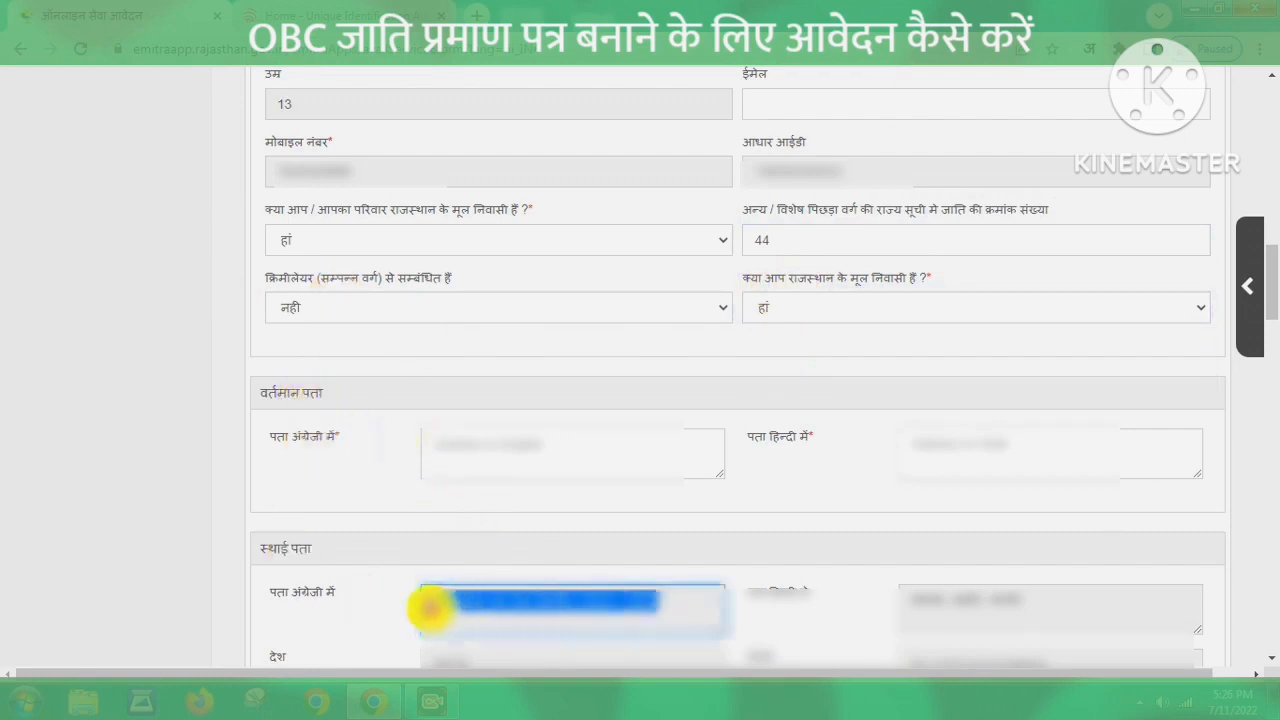
{"action": "key", "text": "ctrl+c"}
{"action": "left_click", "coordinate": [457, 449]}
{"action": "key", "text": "ctrl+v"}
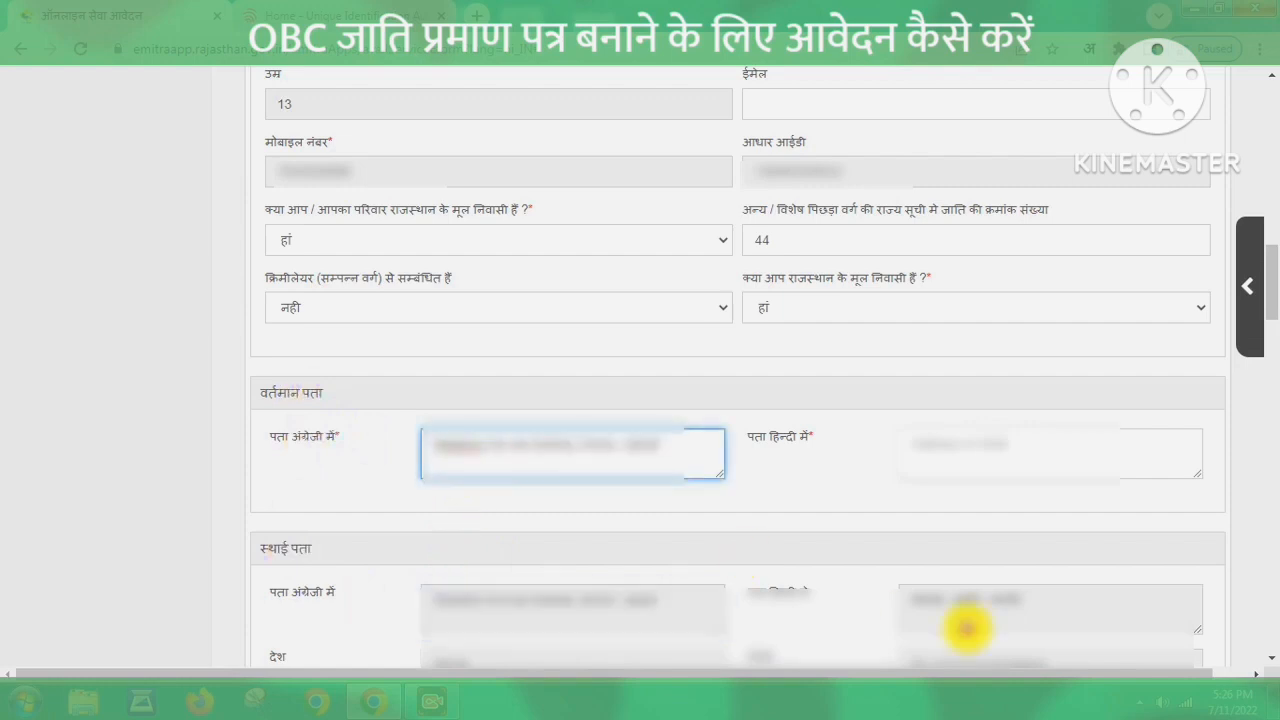
{"action": "left_click_drag", "start_coordinate": [1034, 598], "coordinate": [904, 612]}
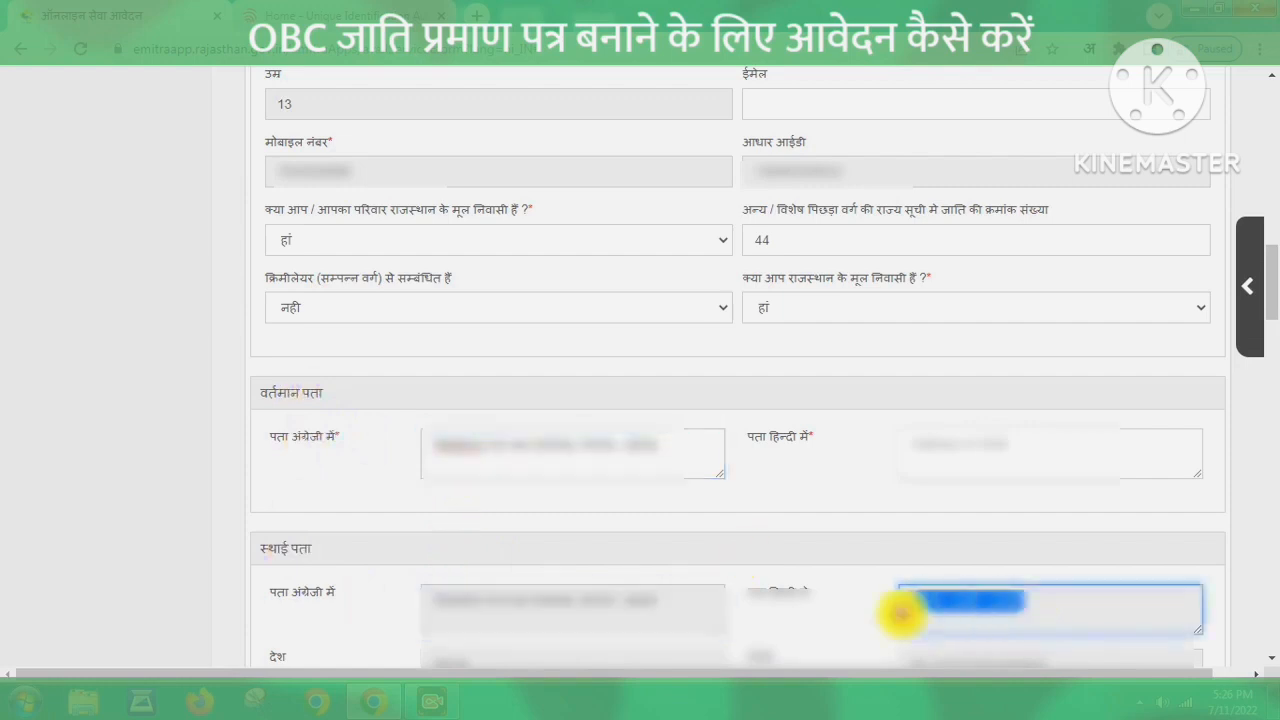
{"action": "left_click", "coordinate": [950, 443]}
{"action": "key", "text": "ctrl+v"}
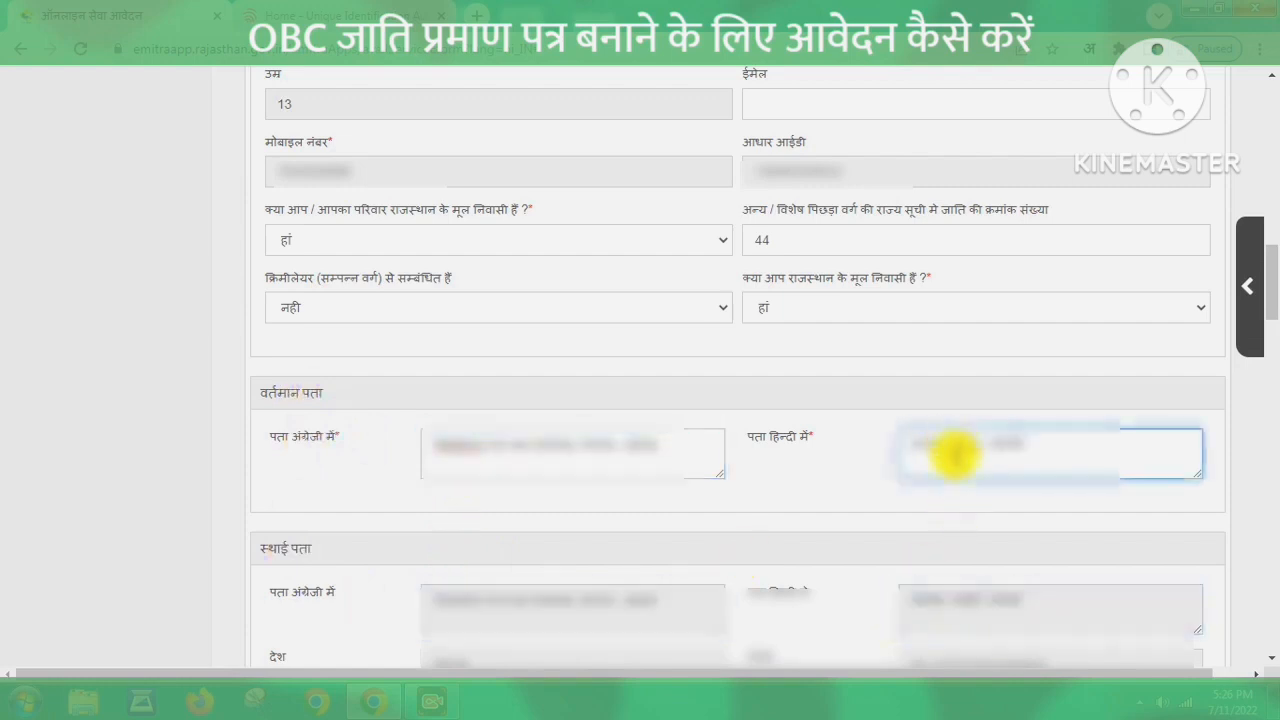
Review the permanent address details and the name, constitutional post and designation fields for mother, father and husband.
{"action": "scroll", "coordinate": [1025, 655], "scroll_direction": "down", "scroll_amount": 5}
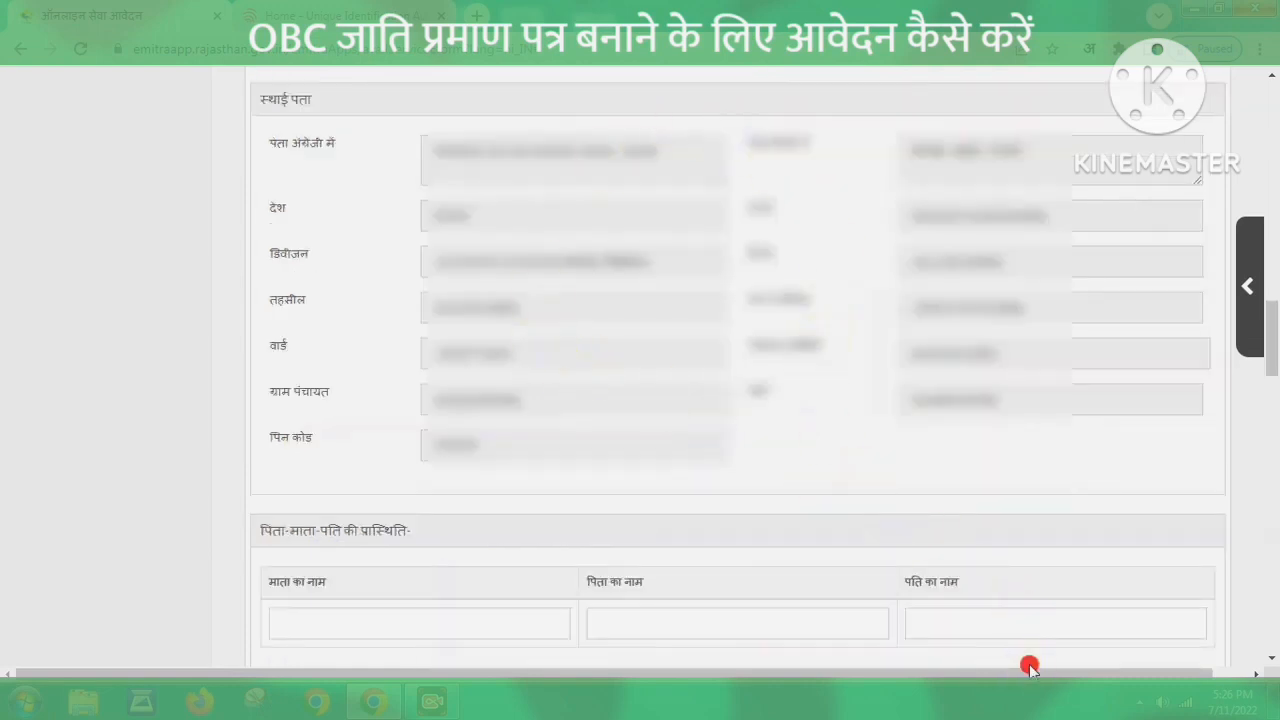
{"action": "scroll", "coordinate": [1029, 666], "scroll_direction": "down", "scroll_amount": 5}
{"action": "left_click", "coordinate": [425, 177]}
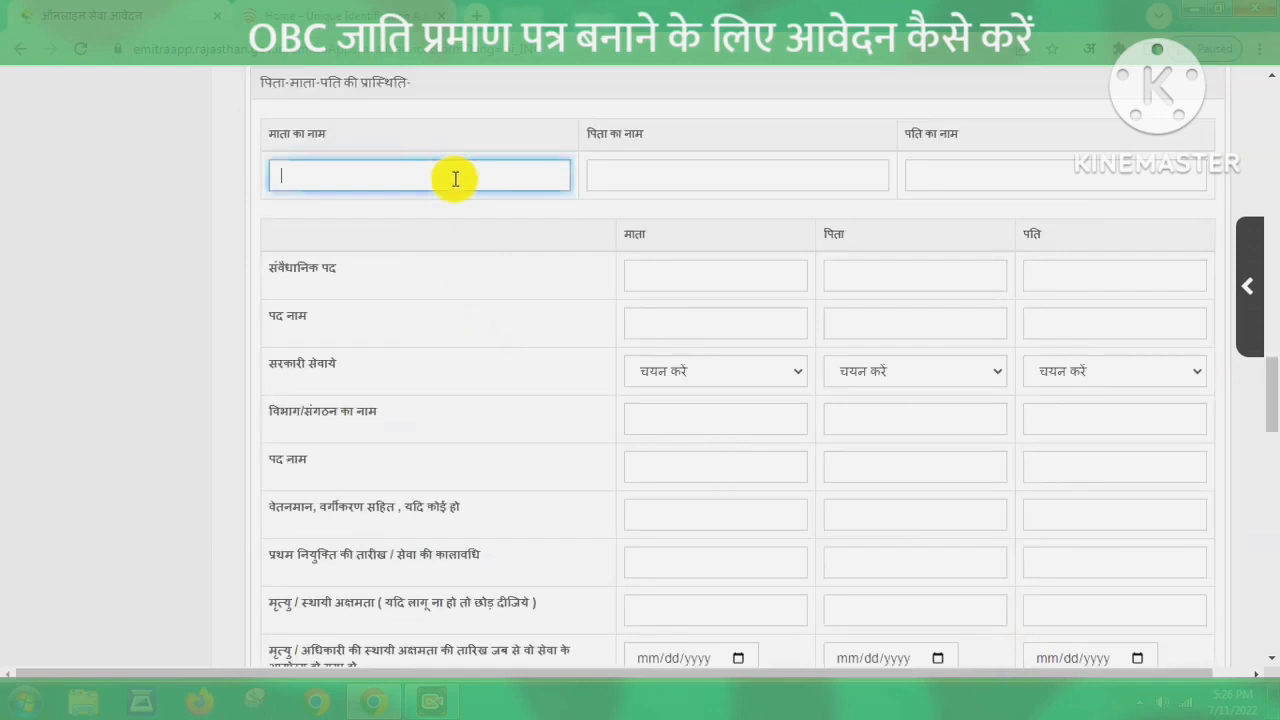
{"action": "left_click", "coordinate": [650, 177]}
{"action": "left_click", "coordinate": [951, 175]}
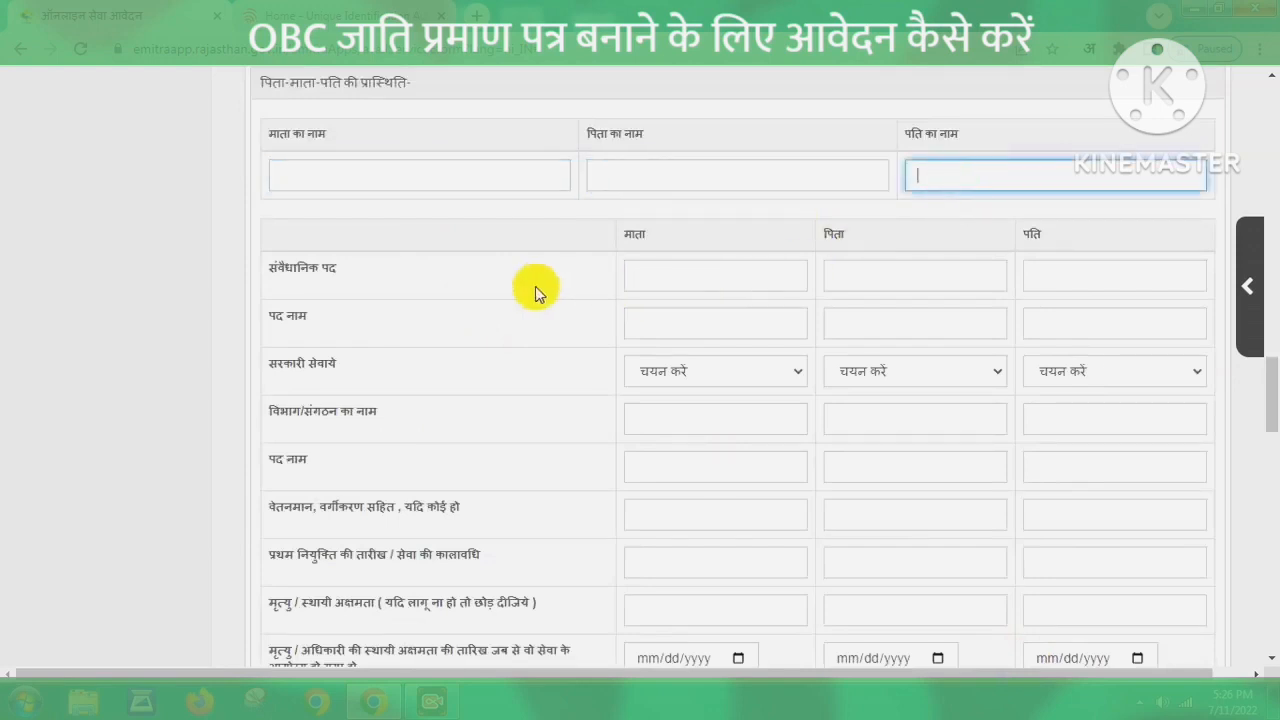
{"action": "left_click", "coordinate": [643, 256]}
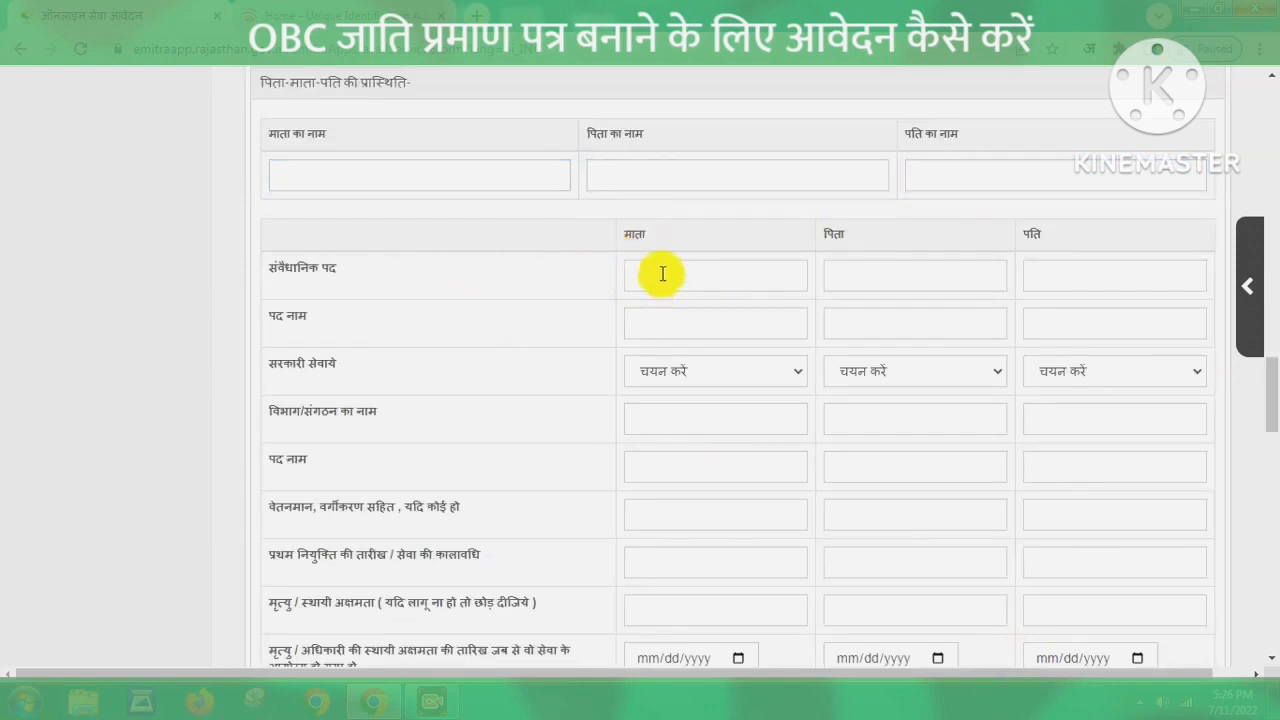
{"action": "left_click", "coordinate": [660, 275]}
{"action": "left_click", "coordinate": [900, 268]}
{"action": "left_click", "coordinate": [1077, 280]}
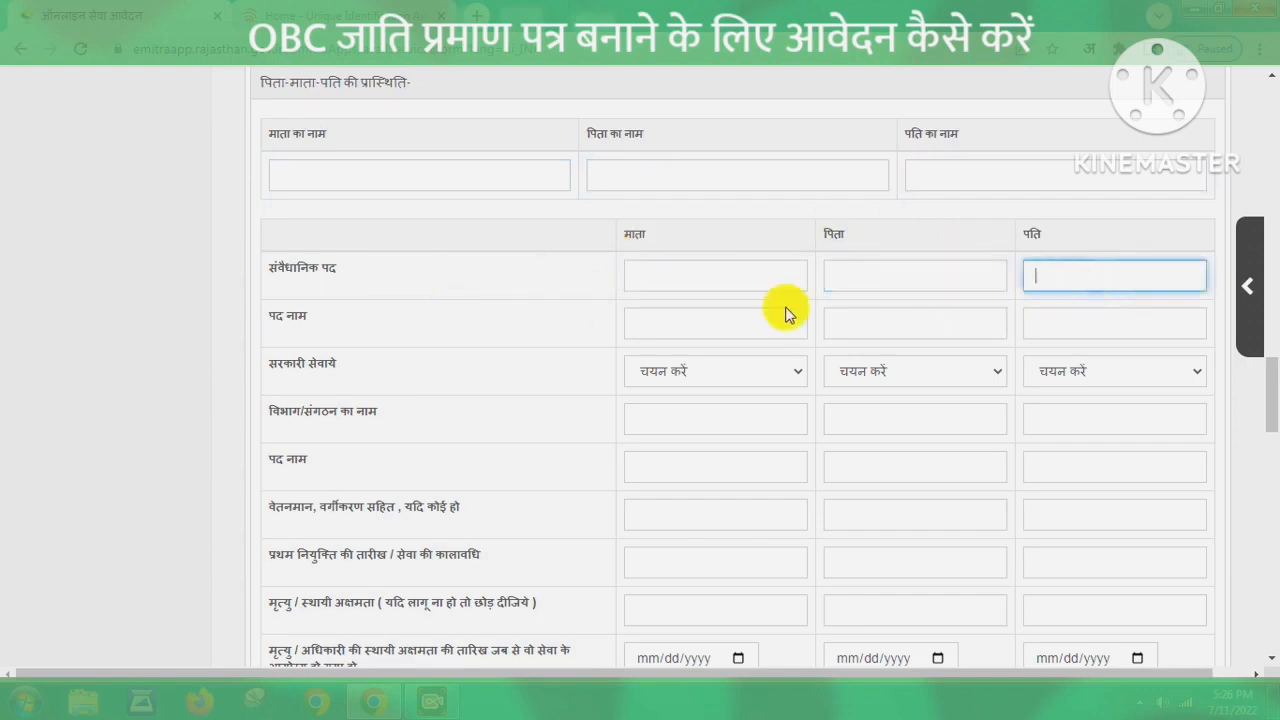
{"action": "left_click", "coordinate": [738, 333]}
{"action": "left_click", "coordinate": [928, 323]}
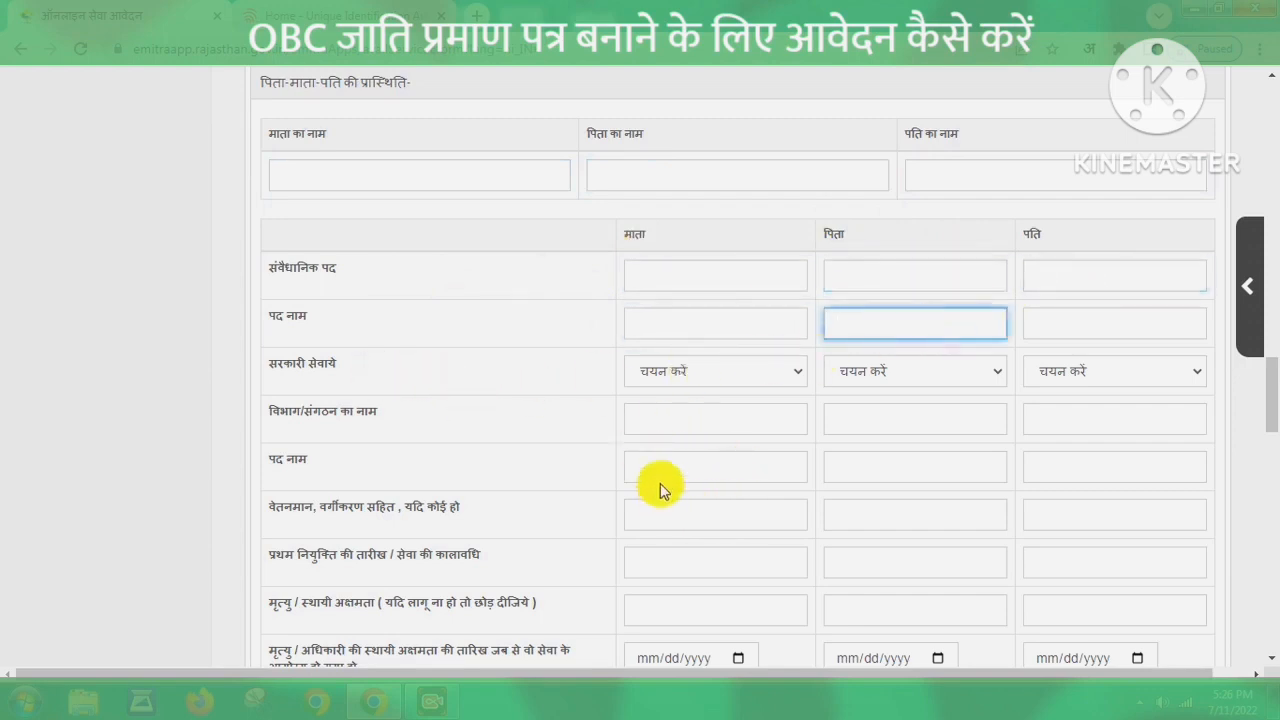
Examine the property ownership section's agricultural land, residential flat and plot fields for the mother, father and husband.
{"action": "left_click_drag", "start_coordinate": [1271, 400], "coordinate": [1269, 494]}
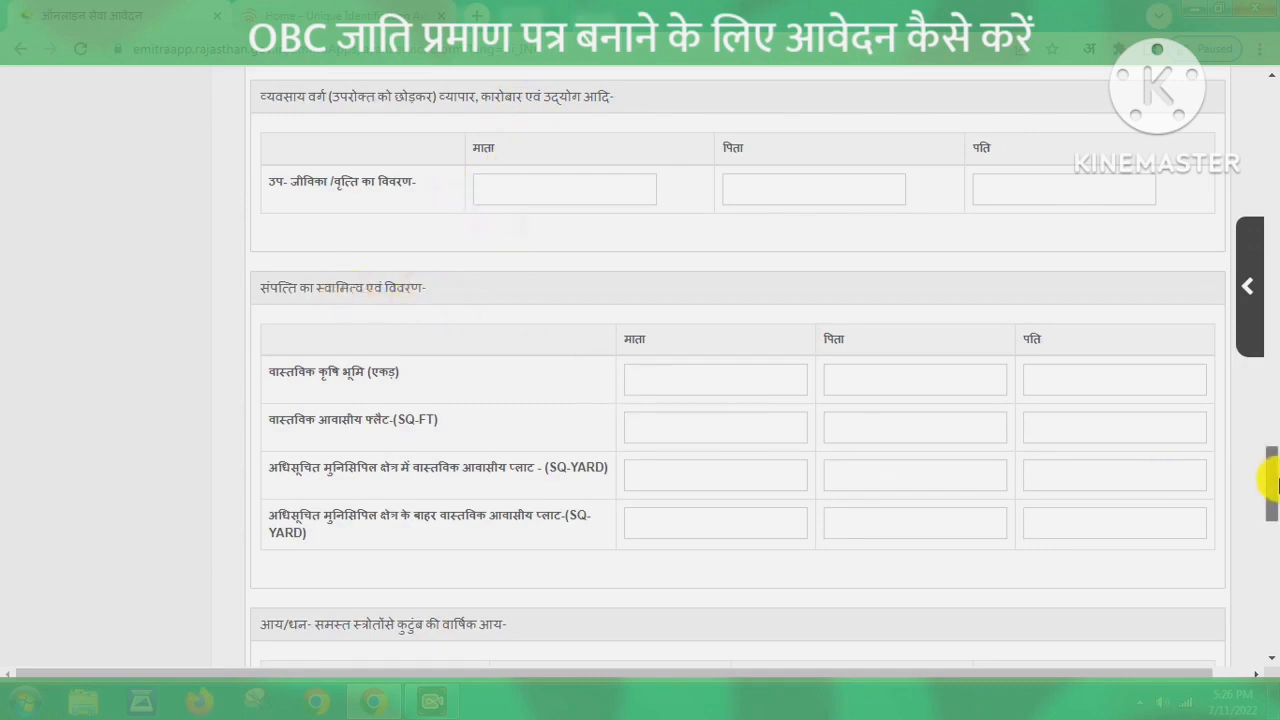
{"action": "left_click_drag", "start_coordinate": [1272, 484], "coordinate": [1270, 505]}
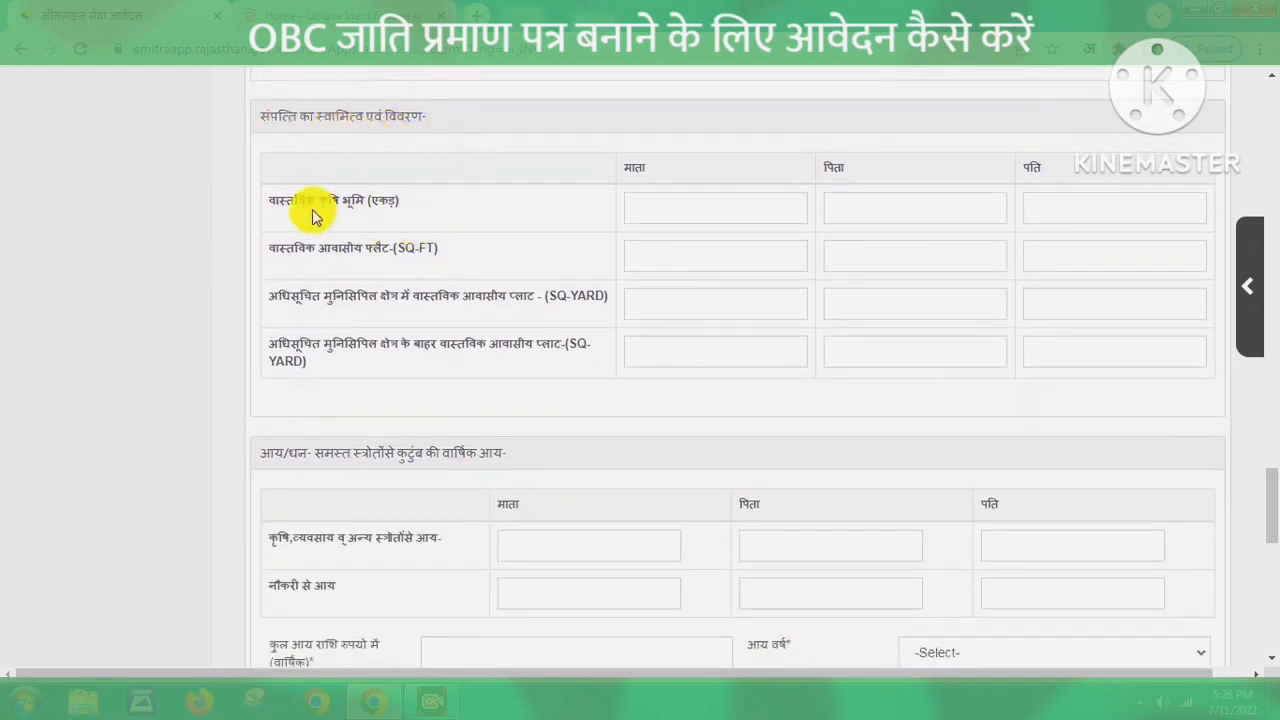
{"action": "left_click", "coordinate": [706, 209]}
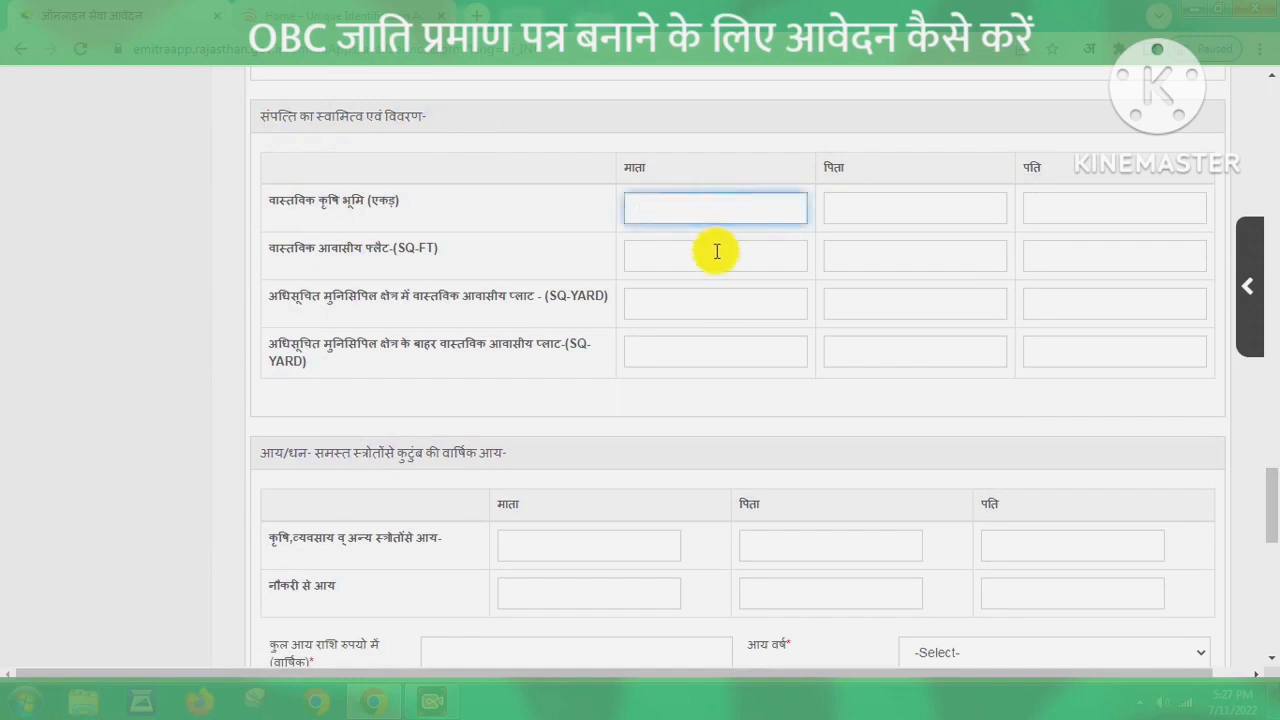
{"action": "left_click", "coordinate": [717, 252]}
{"action": "left_click", "coordinate": [715, 302]}
{"action": "left_click", "coordinate": [712, 346]}
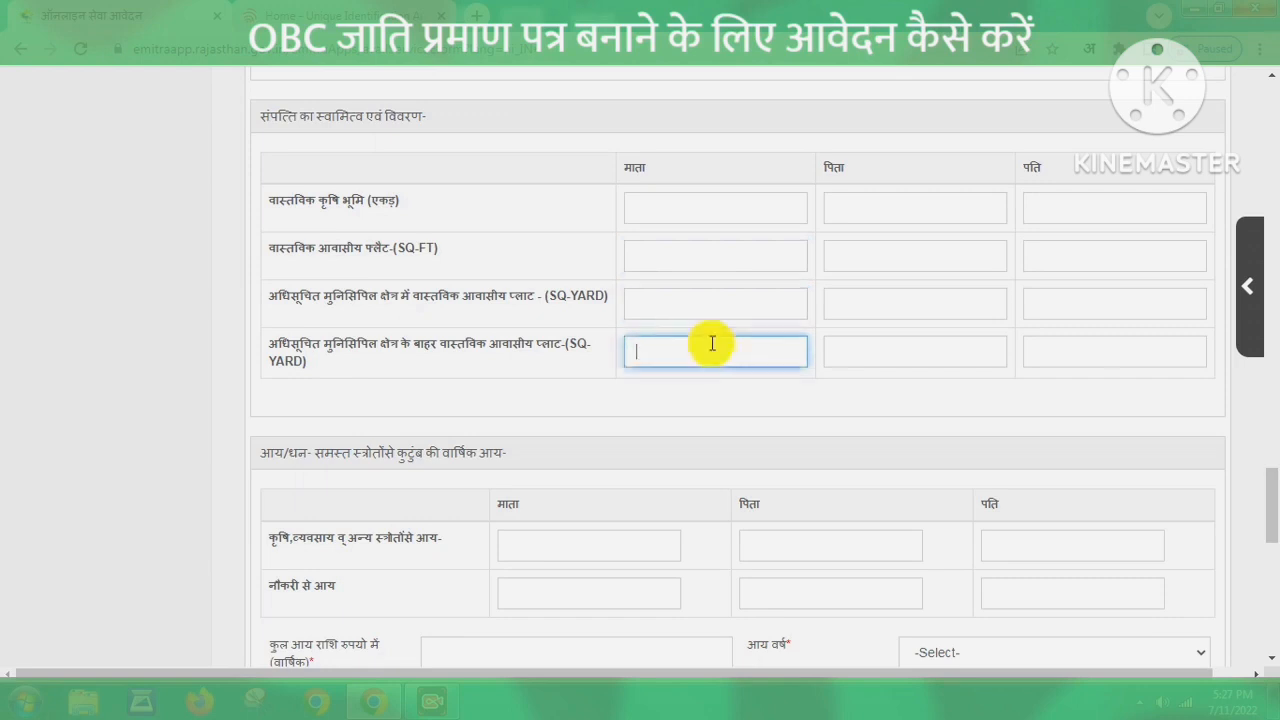
Enter annual income from agriculture, business and other sources as 00 for mother, 70000 for father and NA for husband.
{"action": "left_click_drag", "start_coordinate": [1272, 532], "coordinate": [1272, 578]}
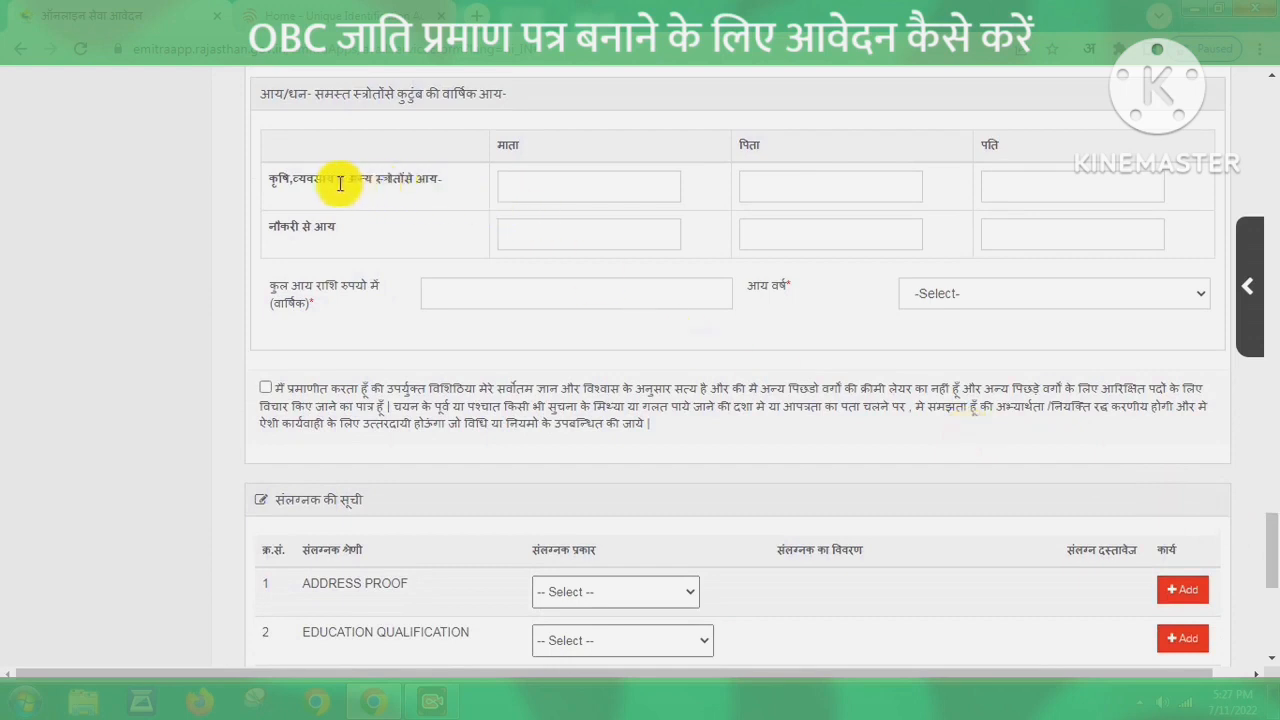
{"action": "left_click", "coordinate": [552, 185]}
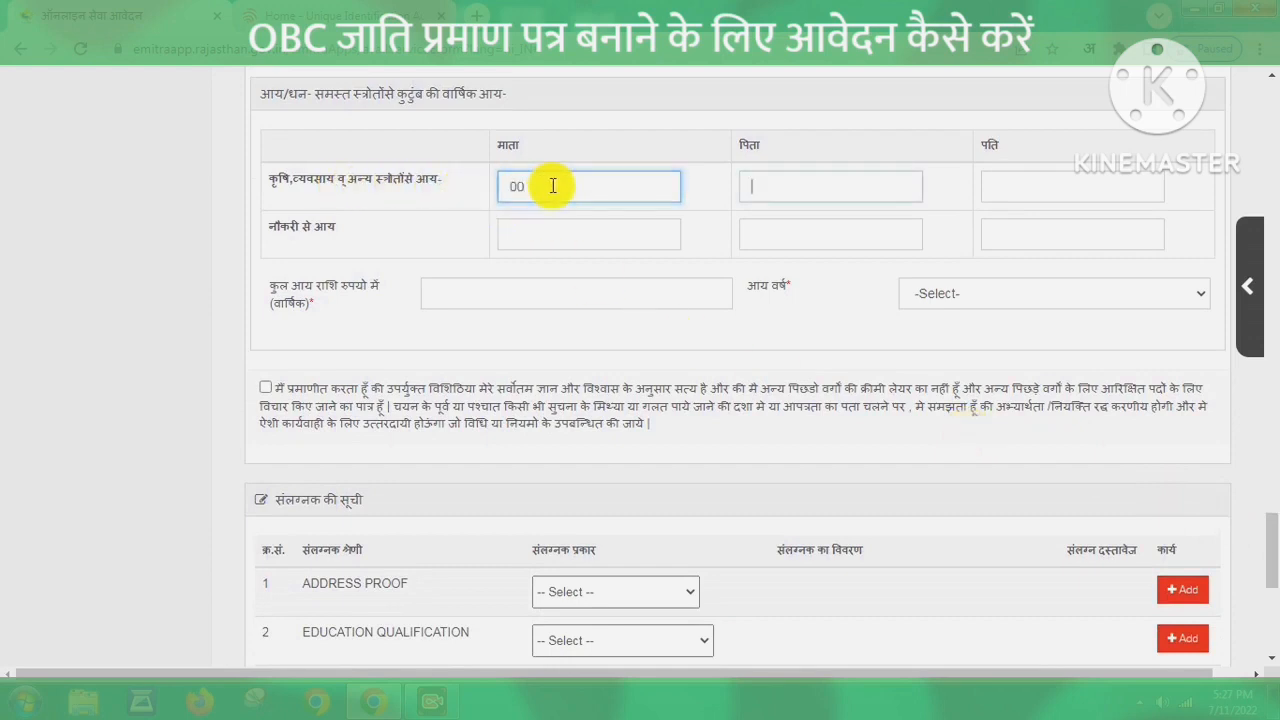
{"action": "key", "text": "Tab"}
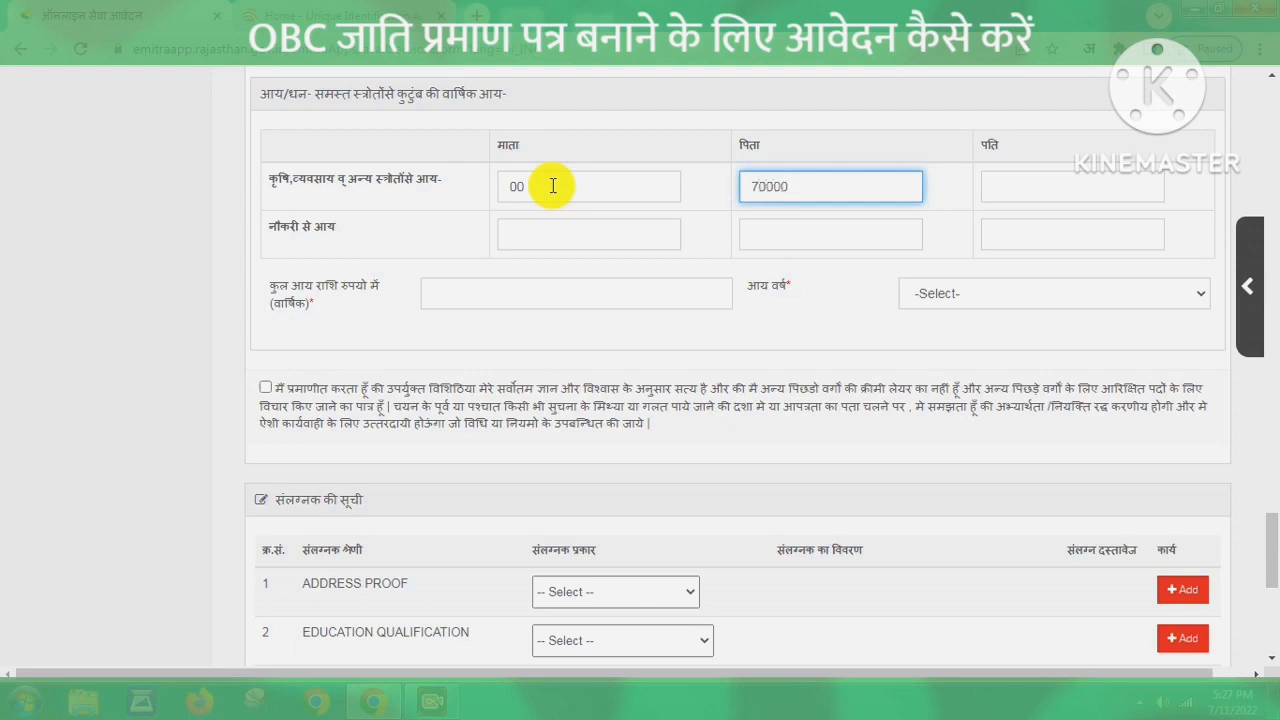
{"action": "key", "text": "Tab"}
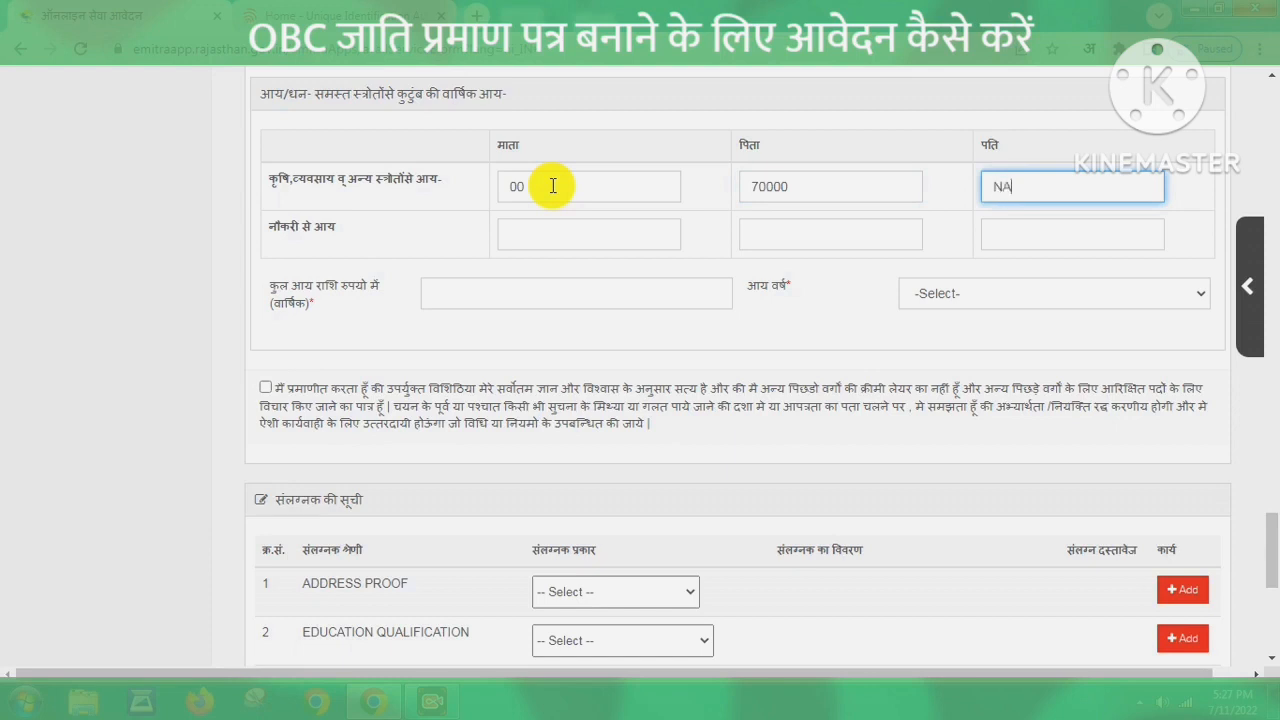
{"action": "key", "text": "Tab"}
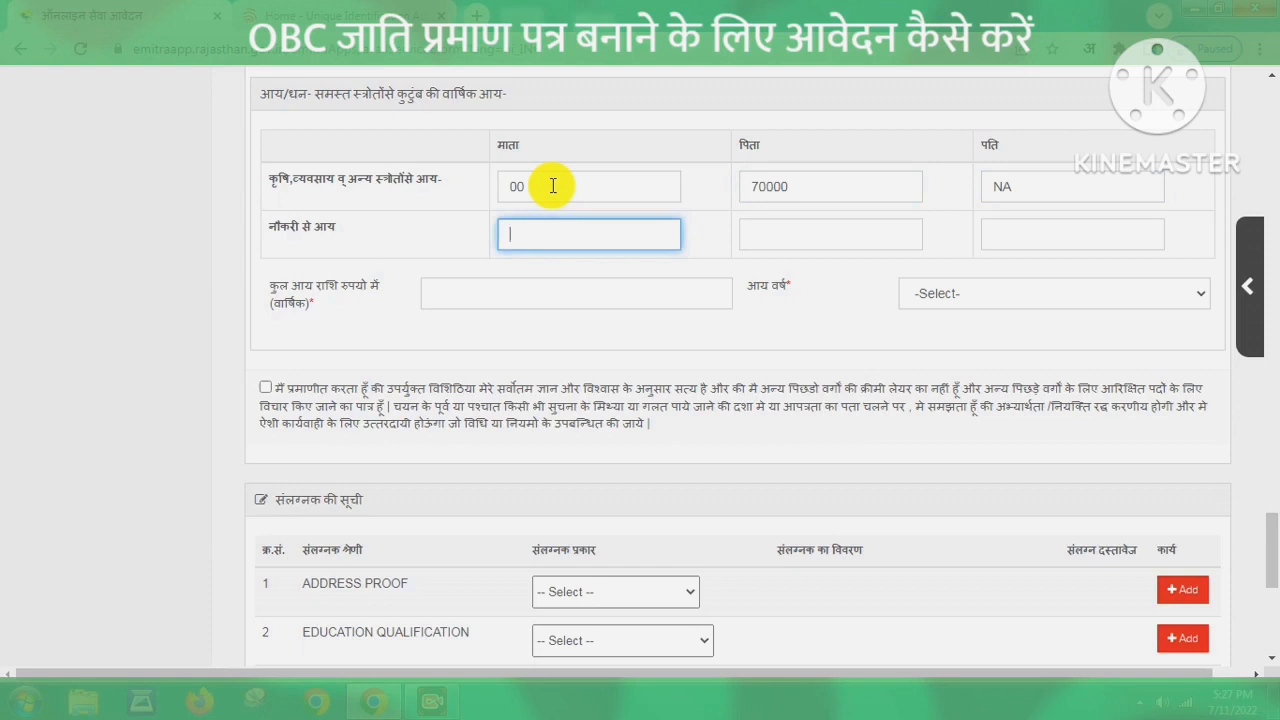
Enter job income (नौकरी से आय) as 00 for mother, 00 for father and NA for husband.
{"action": "key", "text": "Tab"}
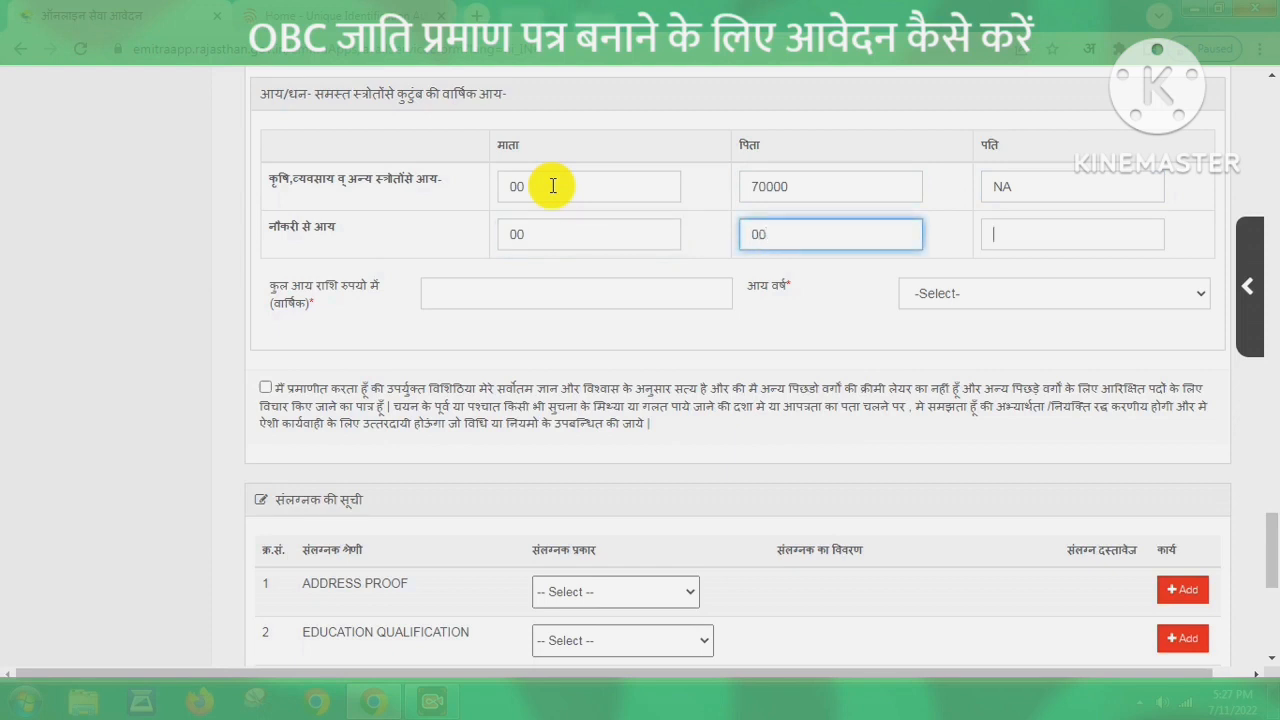
{"action": "key", "text": "Tab"}
{"action": "key", "text": "Tab"}
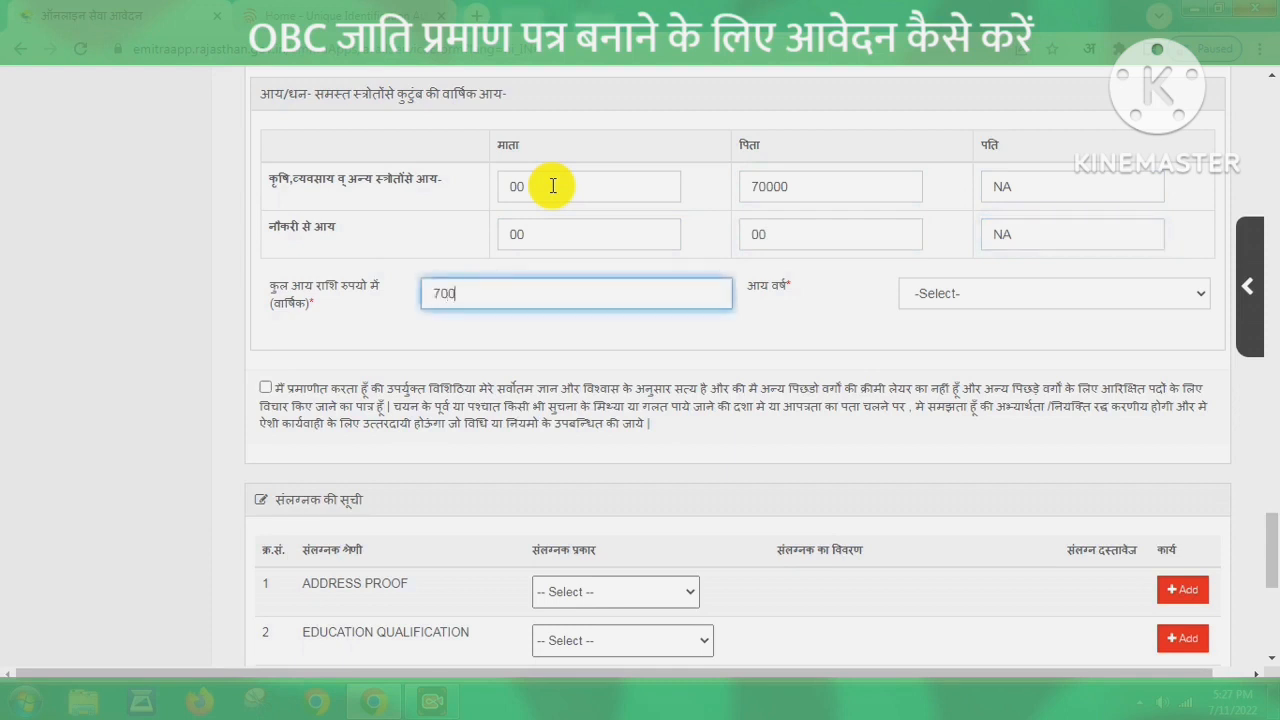
Set the total annual income to 70000 for income year 2021-22 and accept the non-creamy-layer declaration.
{"action": "left_click", "coordinate": [656, 270]}
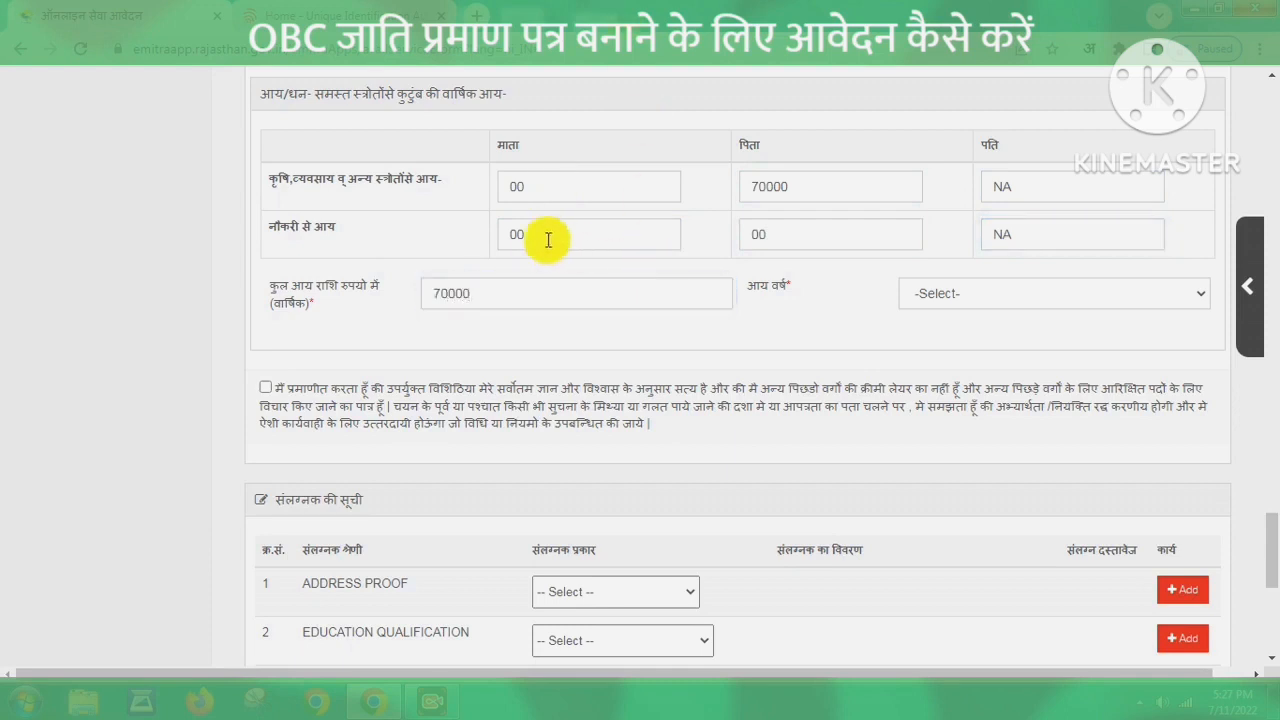
{"action": "left_click", "coordinate": [940, 287]}
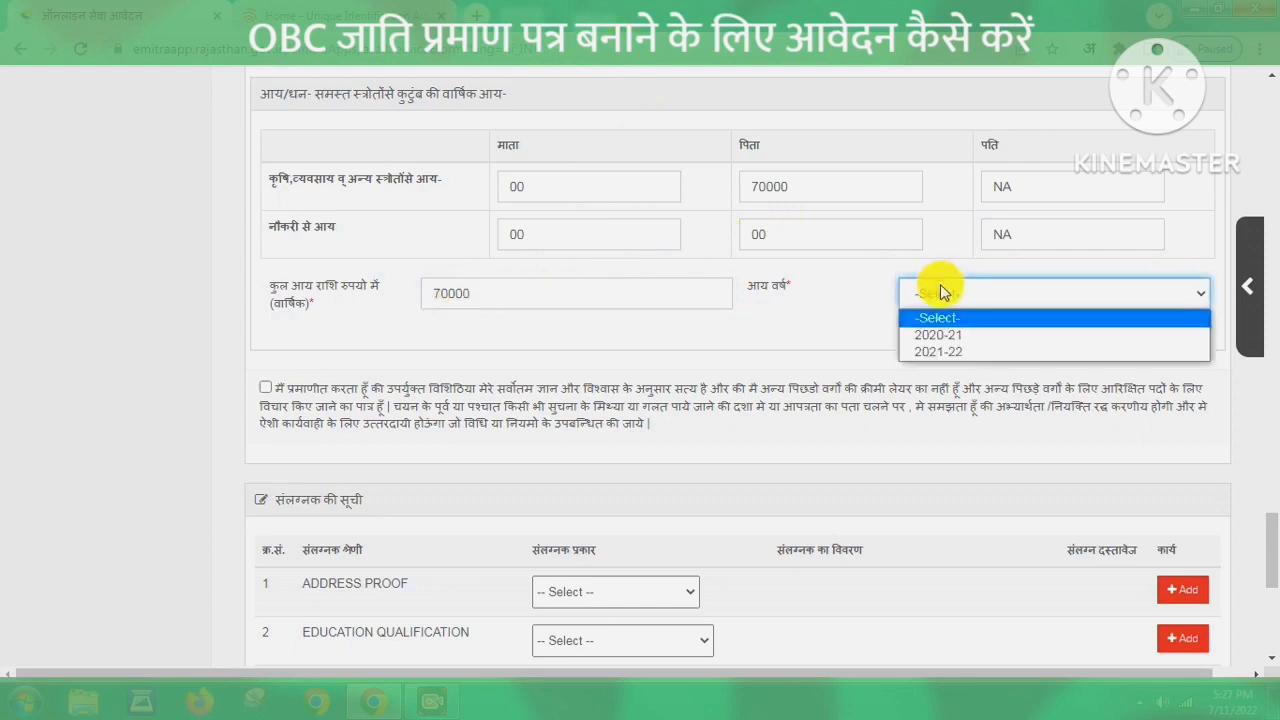
{"action": "left_click", "coordinate": [950, 352]}
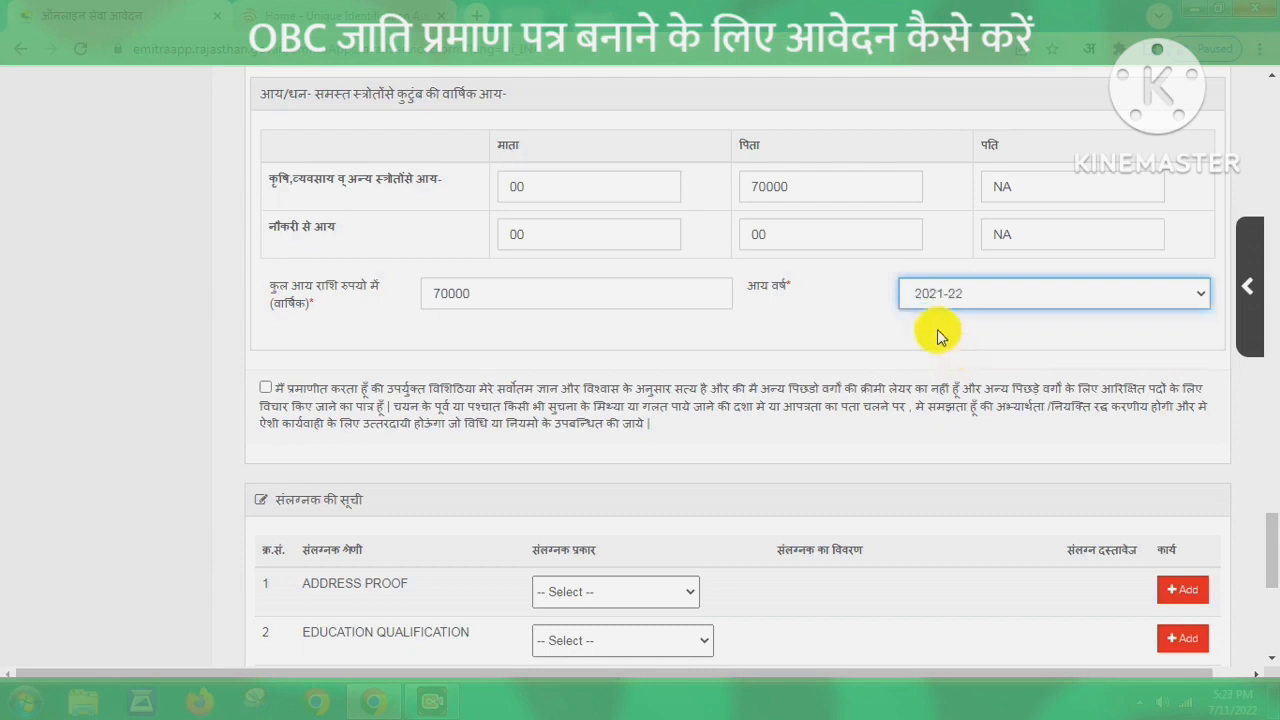
{"action": "left_click", "coordinate": [267, 389]}
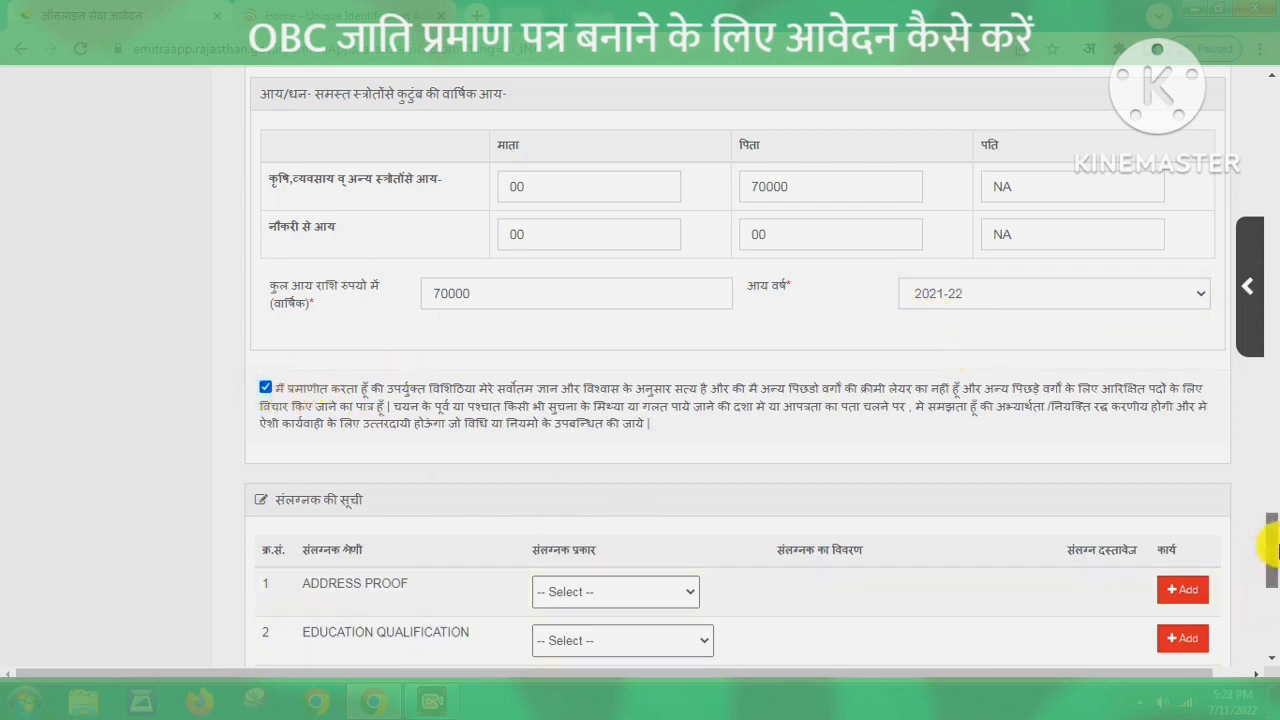
Choose Ration Card as address proof, enter the ration card number to fetch its details, and add it to the attachments.
{"action": "left_click_drag", "start_coordinate": [1272, 548], "coordinate": [1273, 598]}
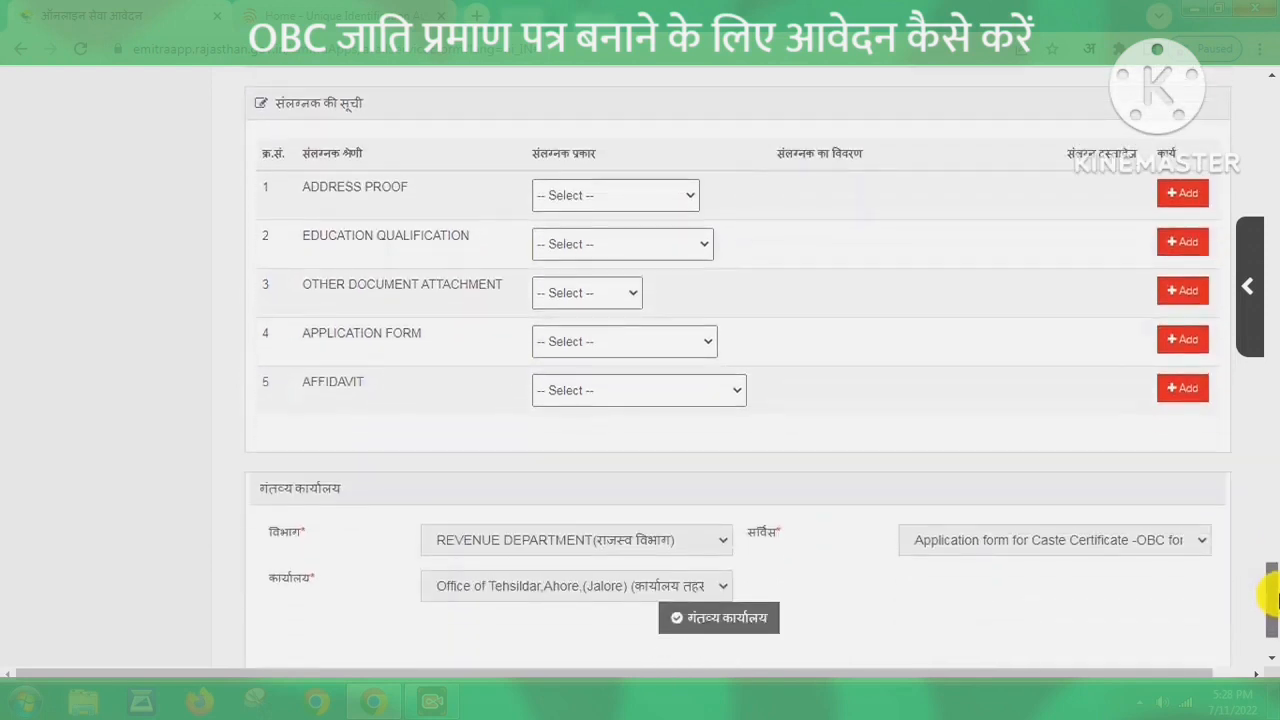
{"action": "left_click", "coordinate": [615, 200]}
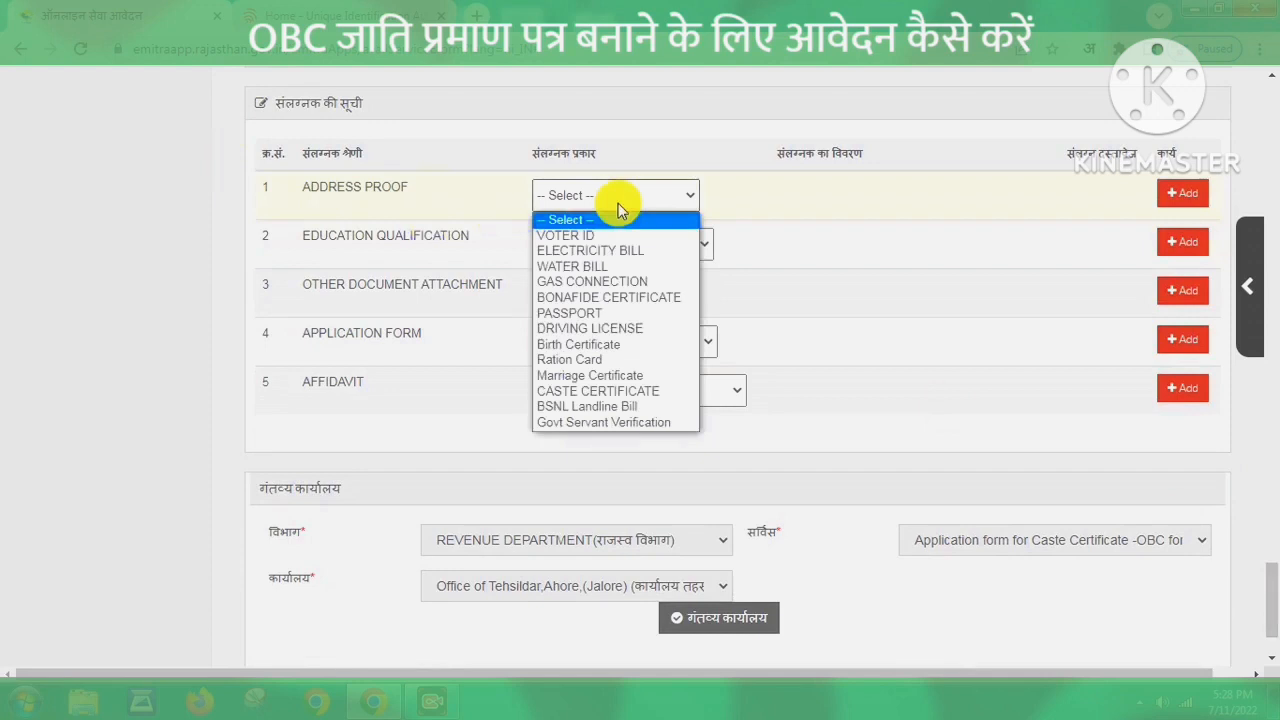
{"action": "left_click", "coordinate": [580, 360]}
{"action": "left_click", "coordinate": [773, 208]}
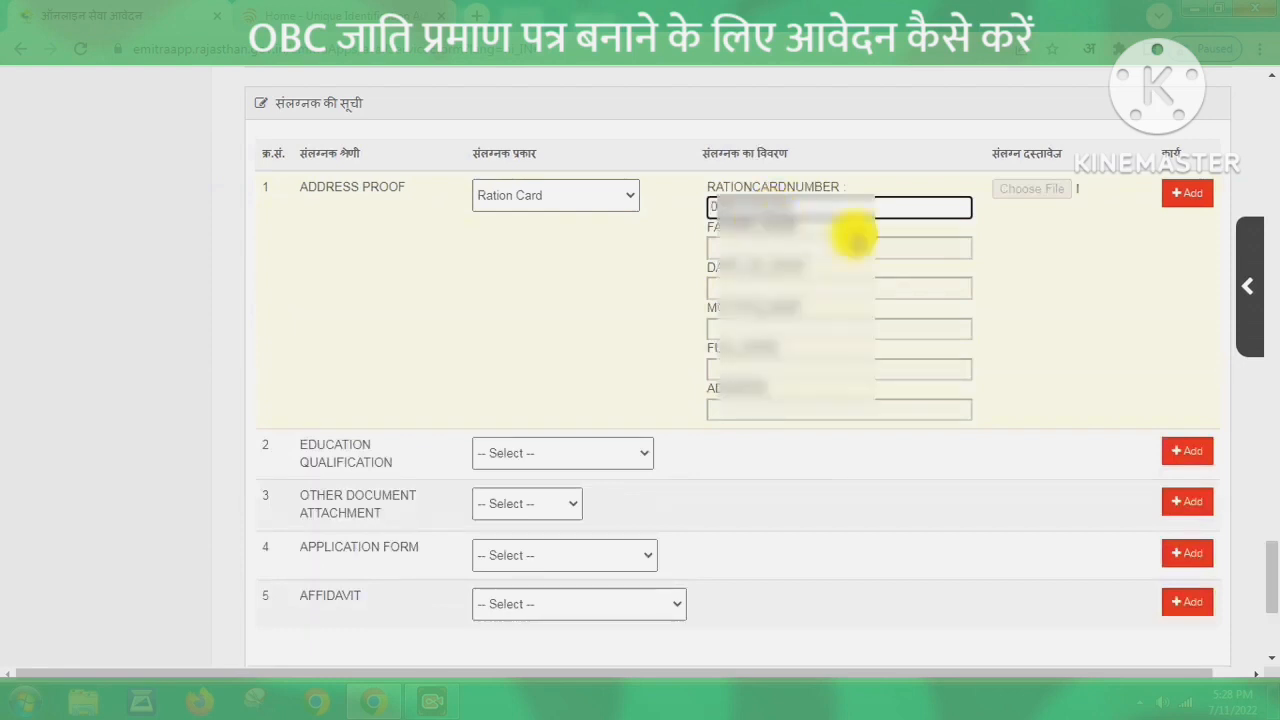
{"action": "left_click", "coordinate": [1120, 236]}
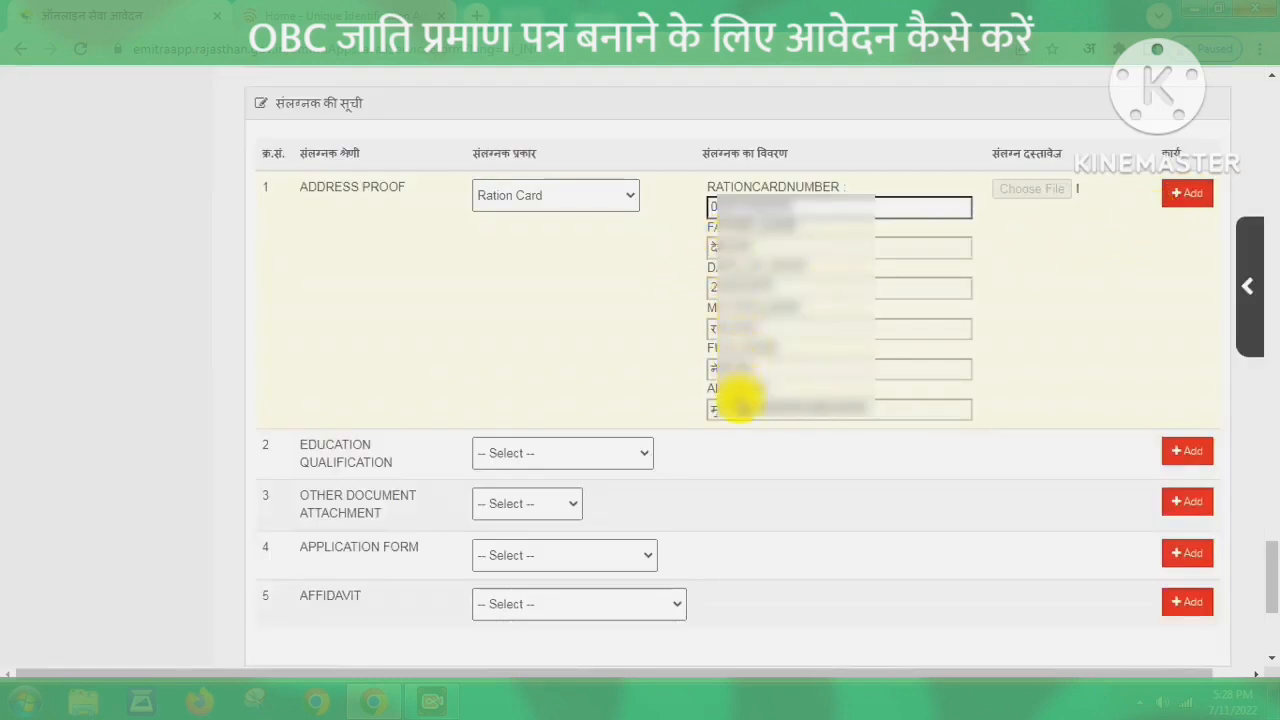
{"action": "left_click", "coordinate": [1187, 193]}
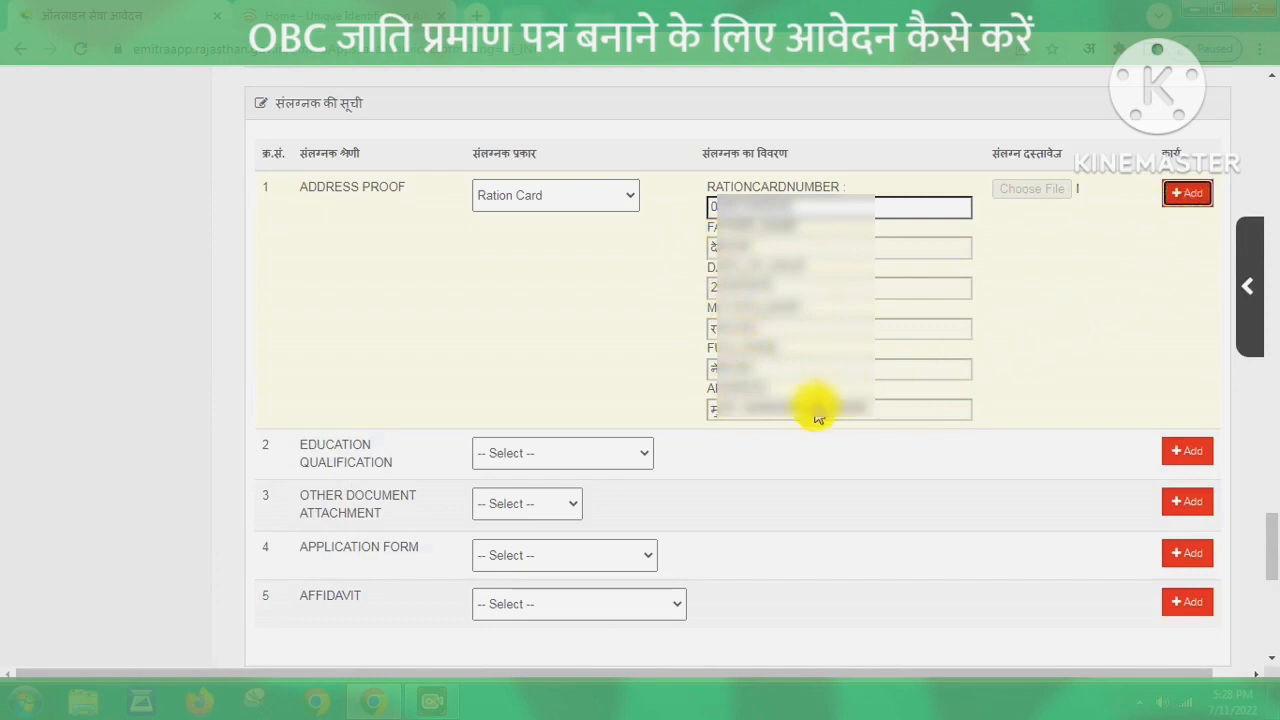
Set the other document attachment to Other document with the detail ALL DOCUMENT and choose the applicant's scanned PDF for it.
{"action": "left_click", "coordinate": [577, 470]}
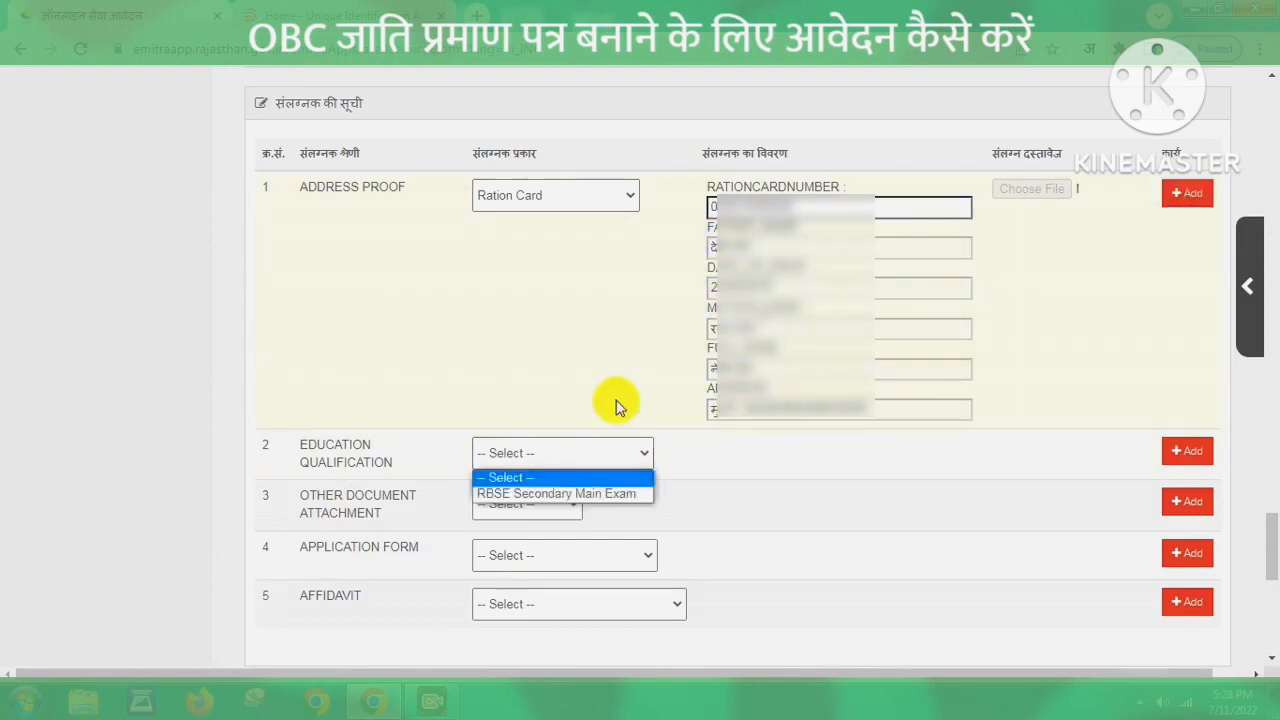
{"action": "left_click", "coordinate": [580, 488]}
{"action": "left_click", "coordinate": [551, 500]}
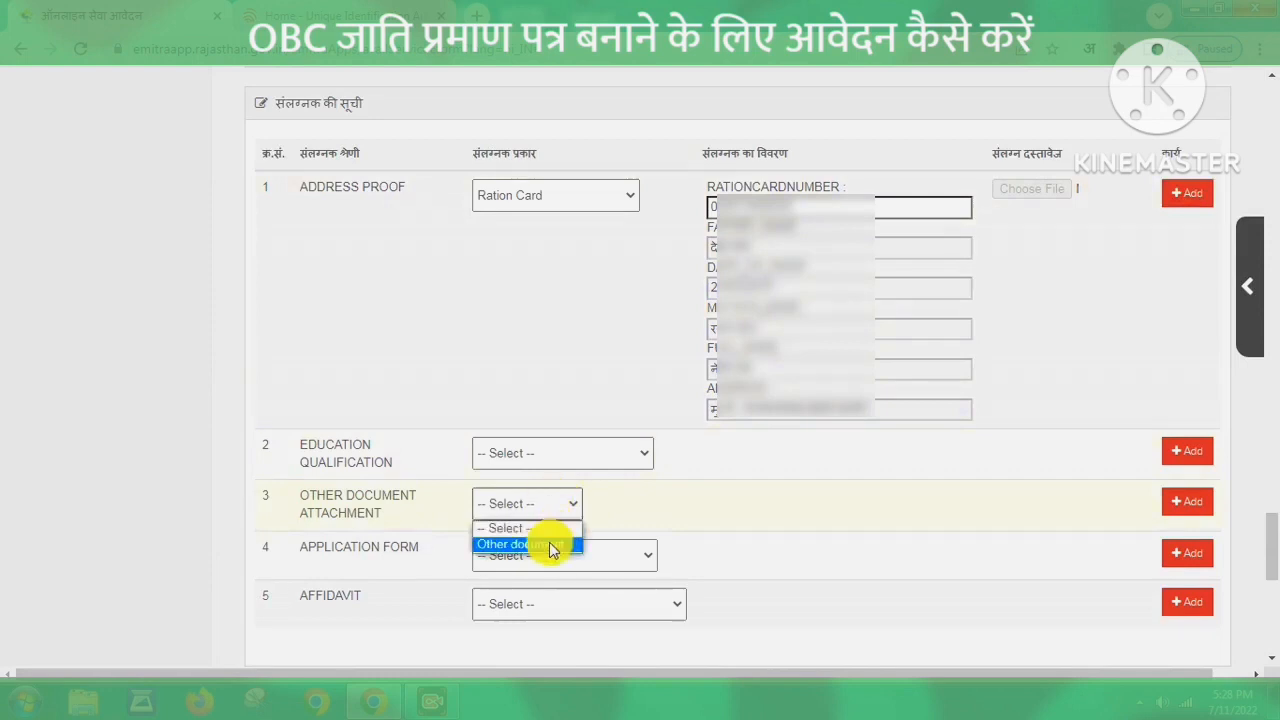
{"action": "left_click", "coordinate": [551, 544]}
{"action": "left_click", "coordinate": [740, 516]}
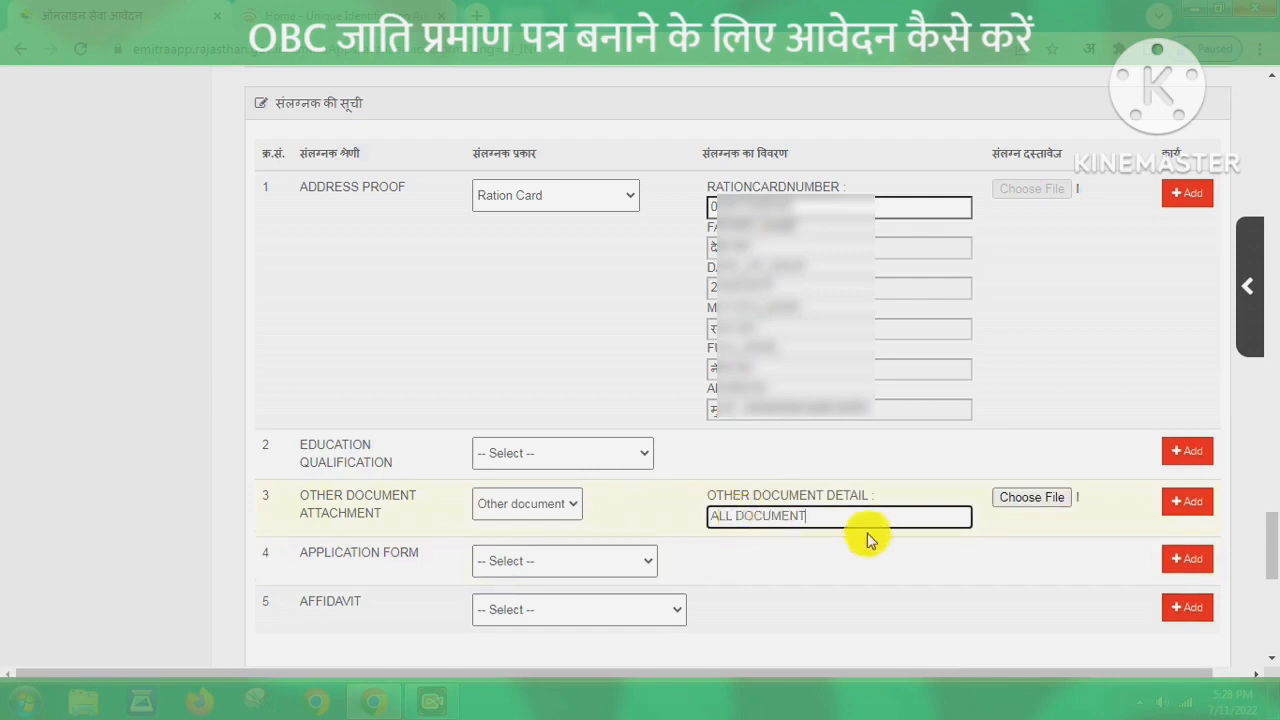
{"action": "left_click", "coordinate": [1030, 500]}
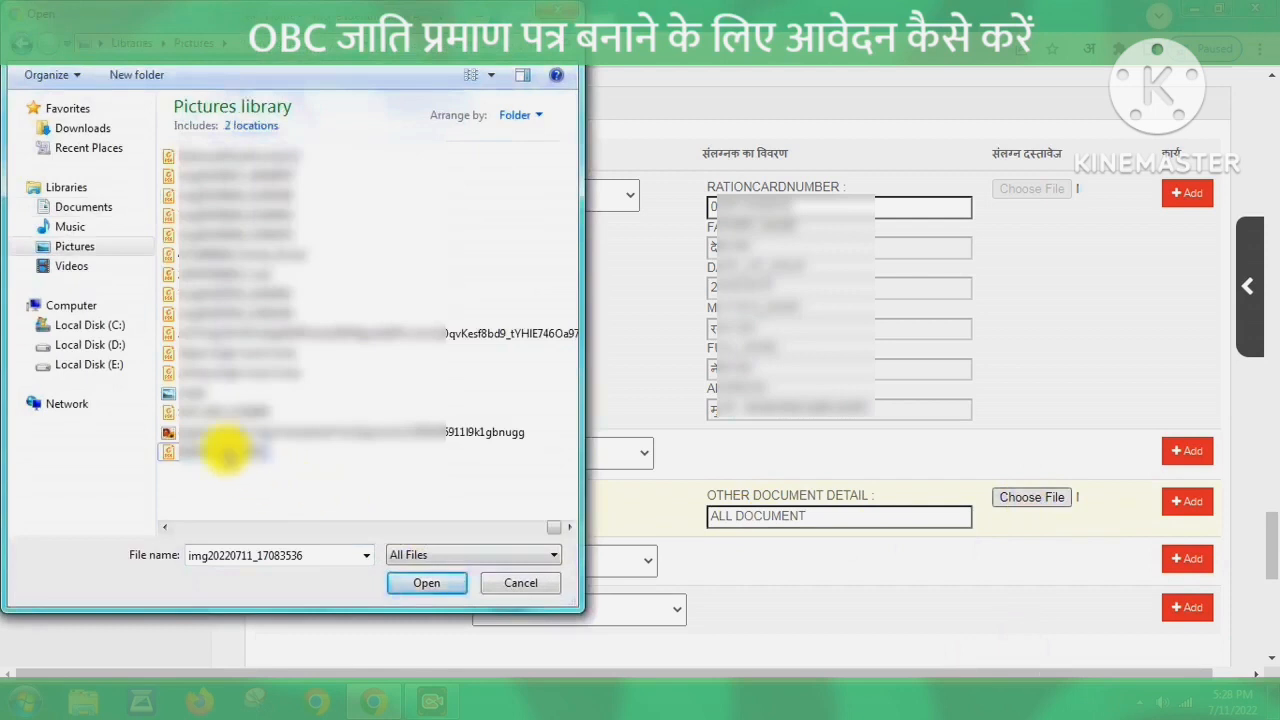
{"action": "left_click", "coordinate": [215, 451]}
{"action": "left_click", "coordinate": [424, 582]}
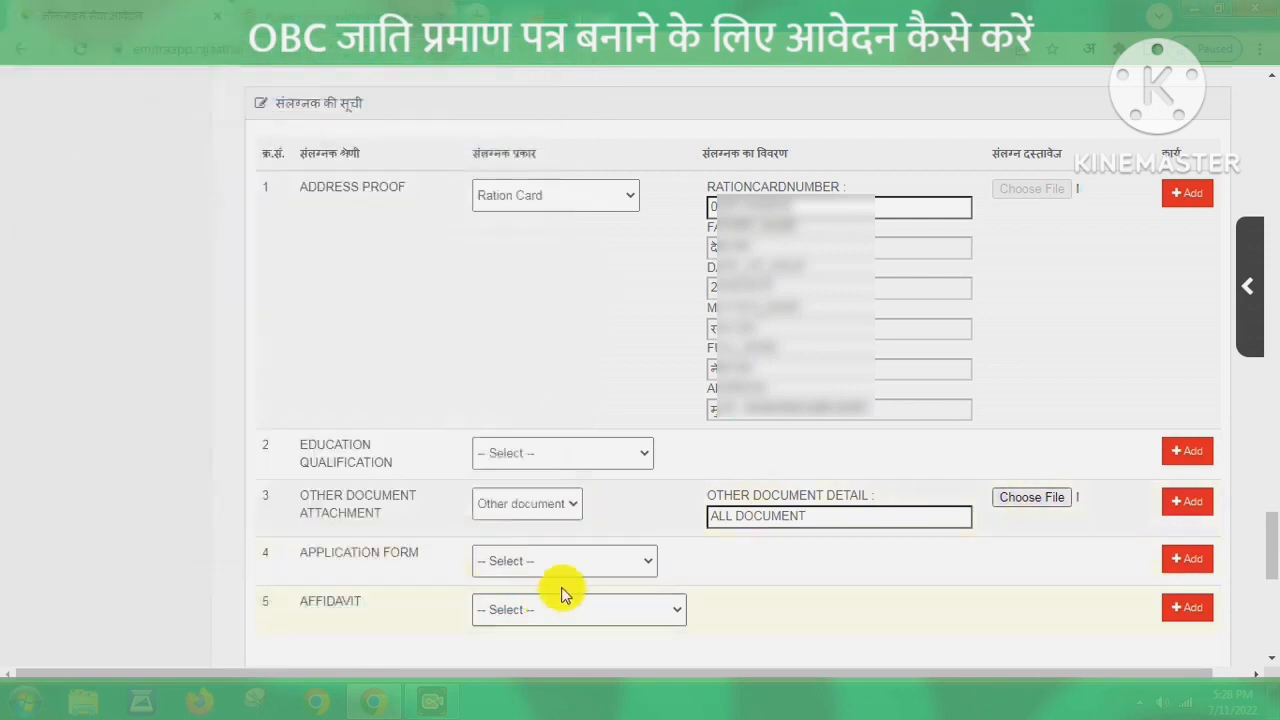
Set the application form attachment to Scan Copy of application form, name it APPLICTION FORM and choose the applicant's PDF.
{"action": "left_click", "coordinate": [609, 566]}
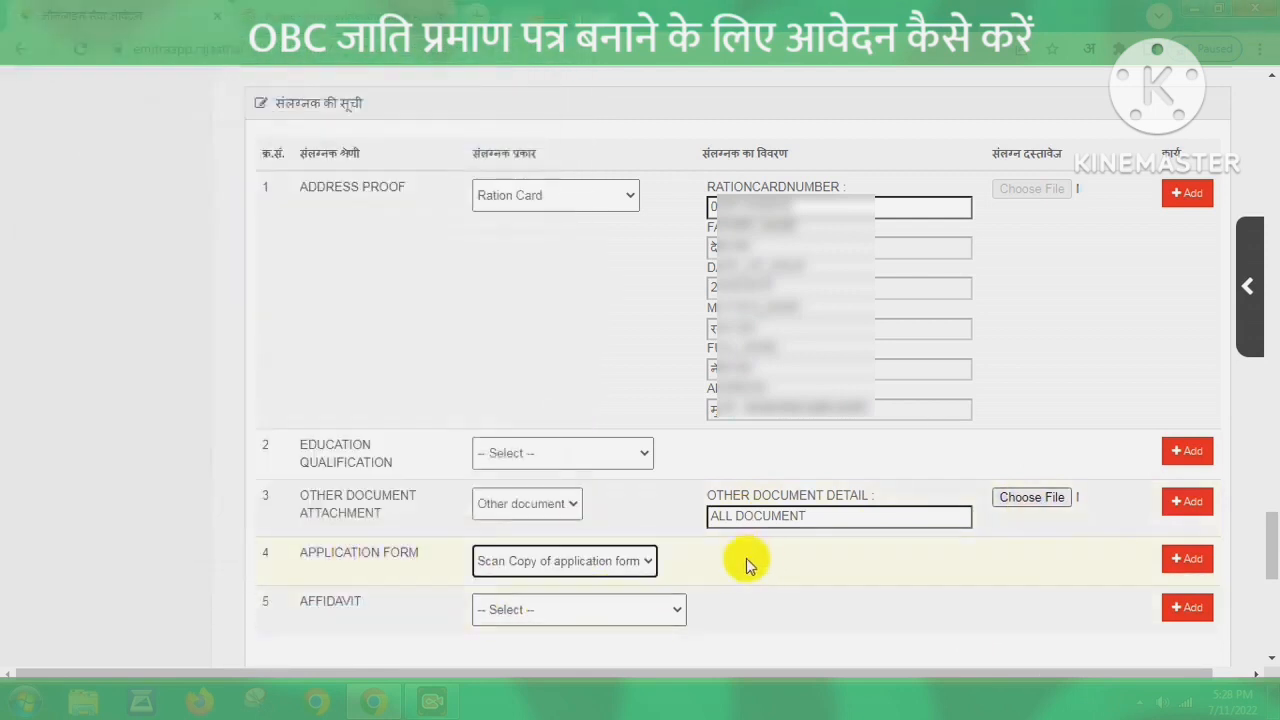
{"action": "left_click", "coordinate": [603, 602]}
{"action": "left_click", "coordinate": [745, 568]}
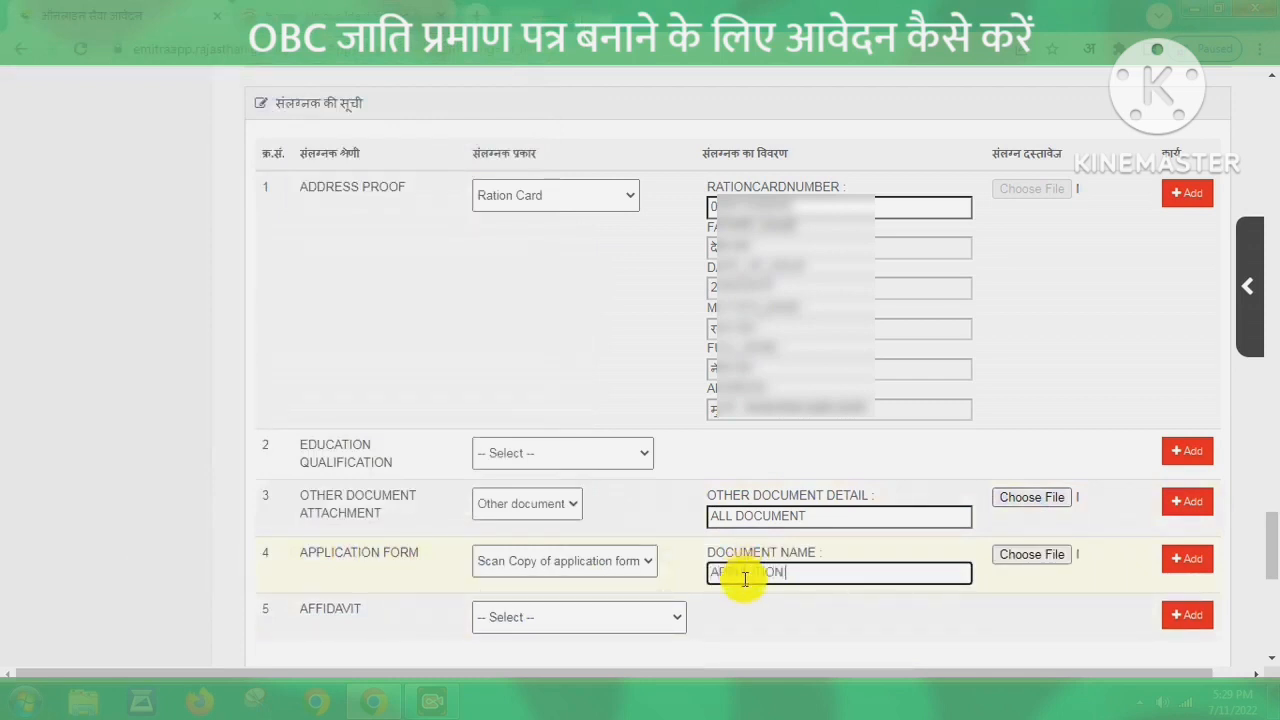
{"action": "left_click", "coordinate": [1050, 557]}
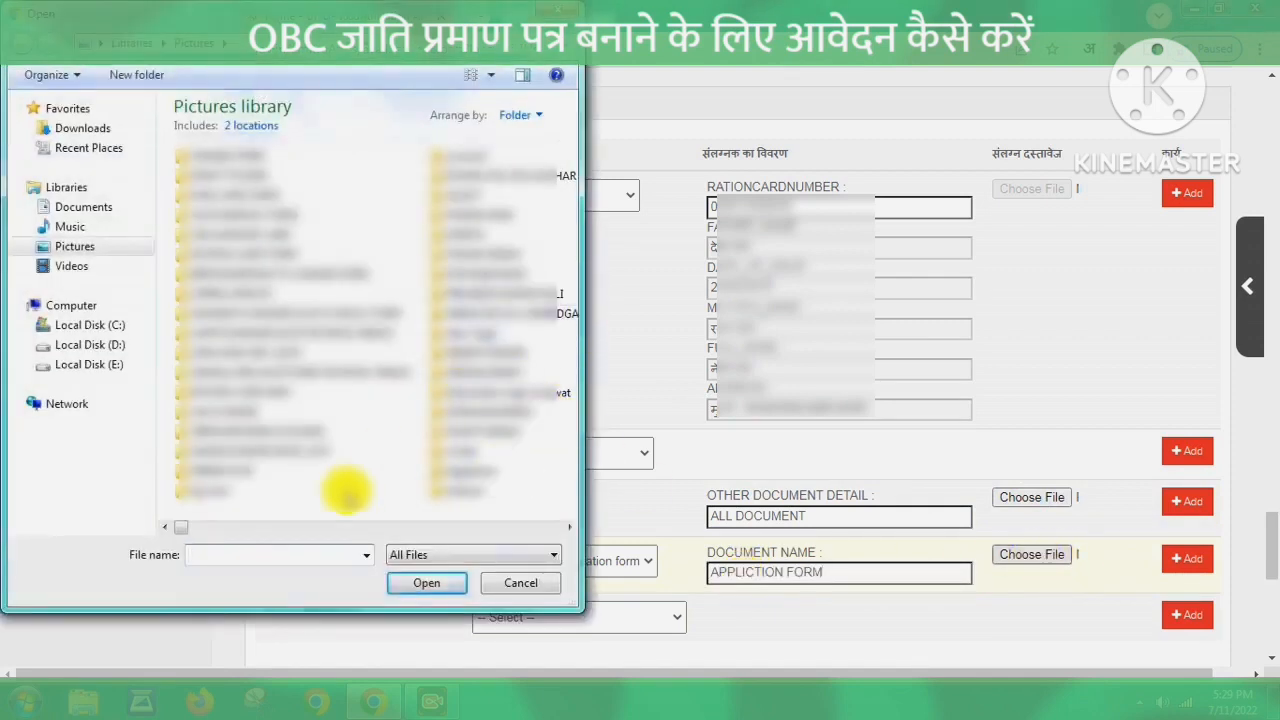
{"action": "left_click_drag", "start_coordinate": [180, 528], "coordinate": [584, 532]}
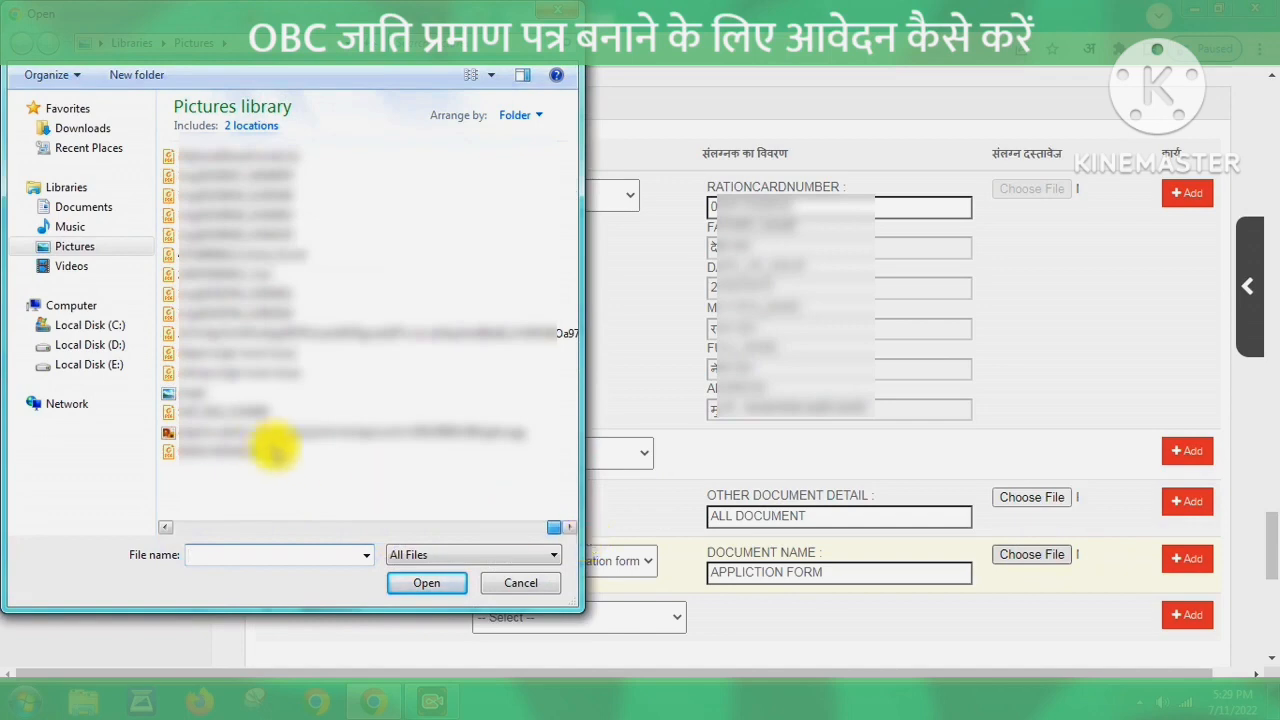
{"action": "double_click", "coordinate": [245, 444]}
Set the affidavit attachment to Concert or Affadivit of Nodal Officer with the detail ICOME and choose the applicant's PDF.
{"action": "left_click", "coordinate": [517, 617]}
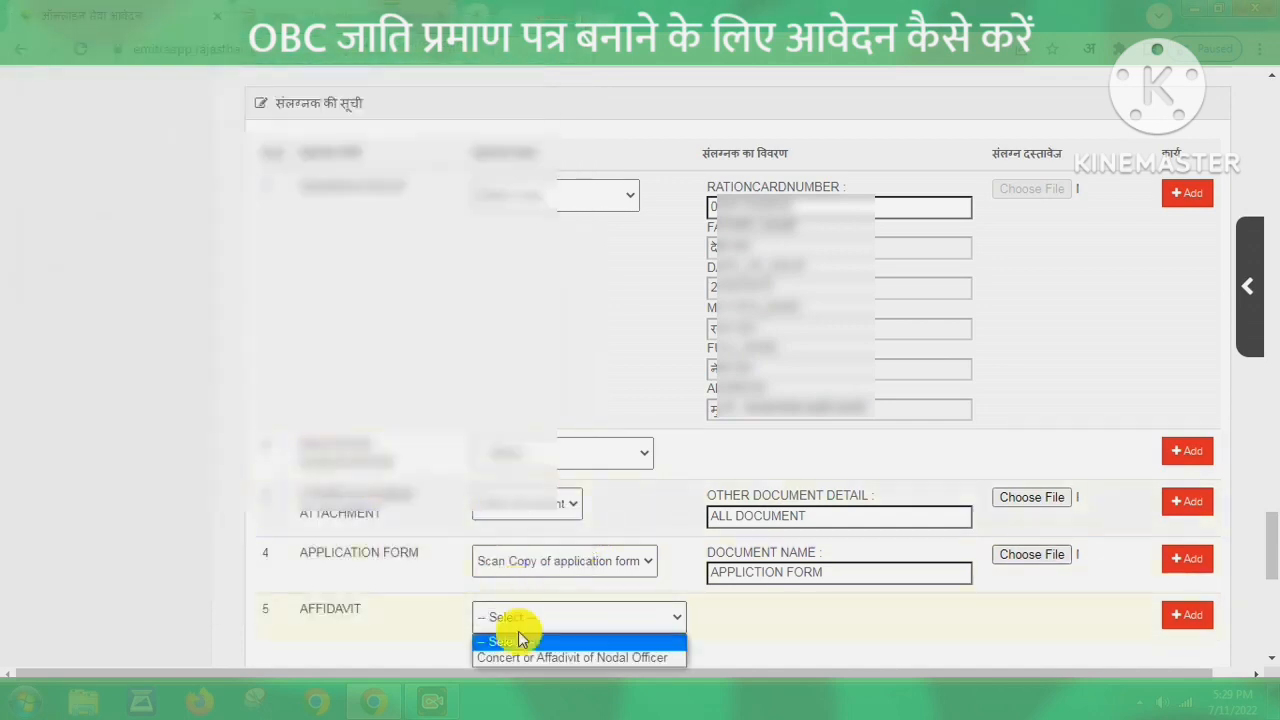
{"action": "left_click", "coordinate": [530, 658]}
{"action": "left_click", "coordinate": [735, 646]}
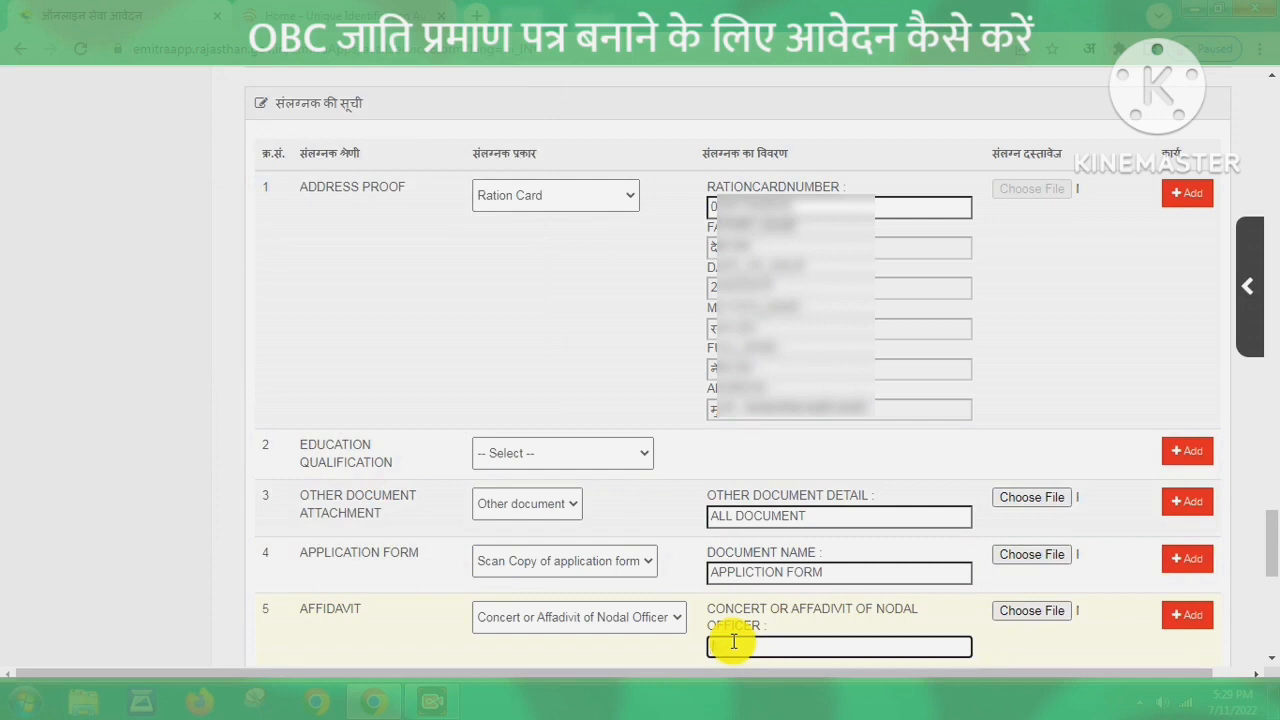
{"action": "left_click", "coordinate": [1030, 614]}
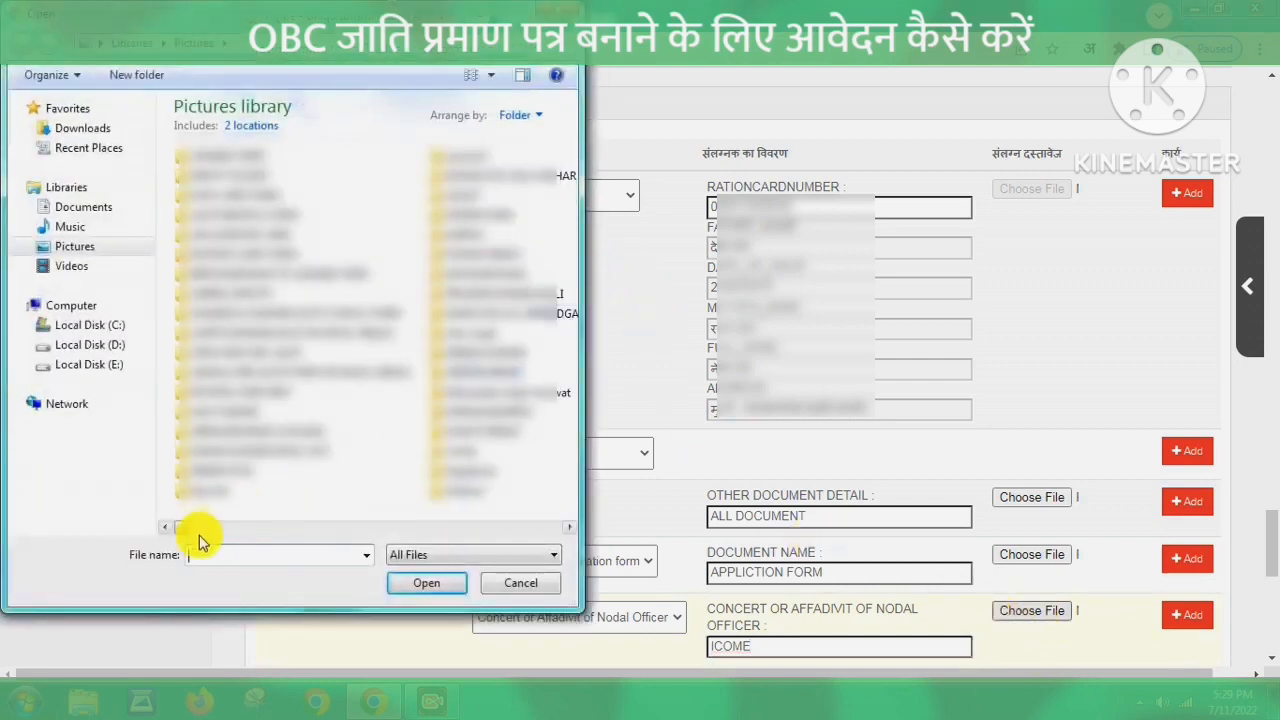
{"action": "left_click_drag", "start_coordinate": [182, 528], "coordinate": [570, 548]}
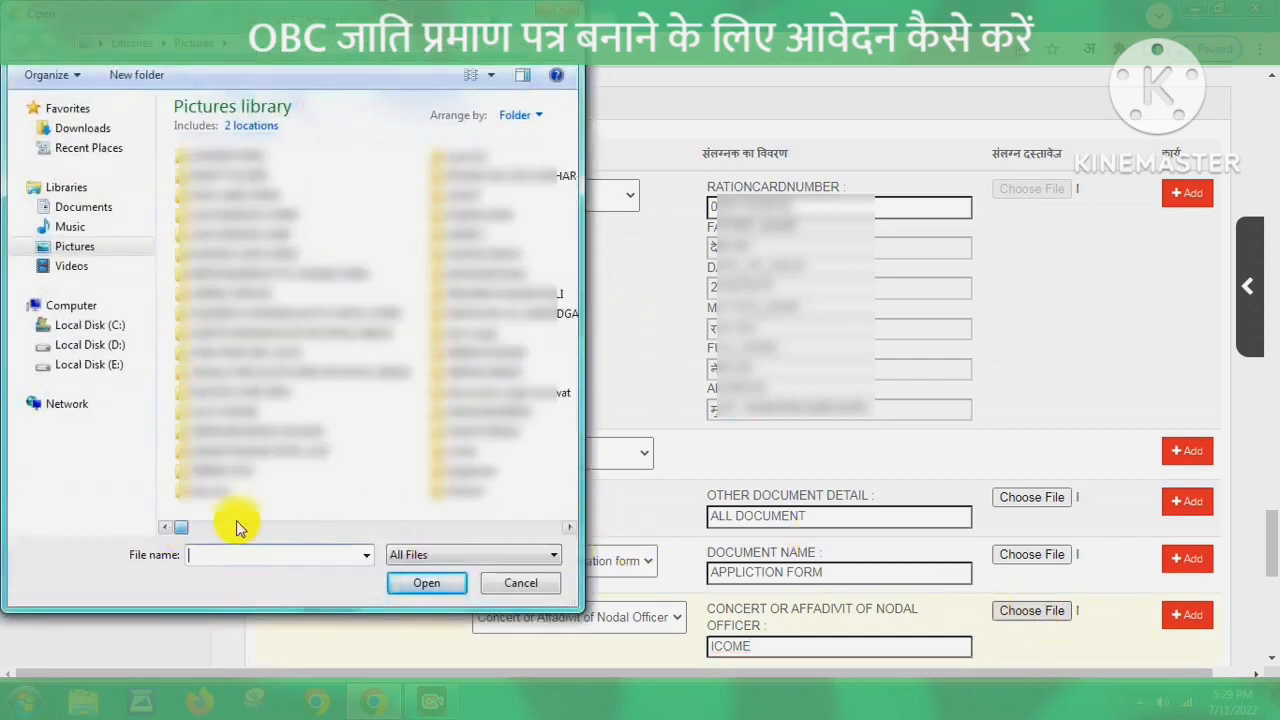
{"action": "left_click_drag", "start_coordinate": [189, 529], "coordinate": [560, 531]}
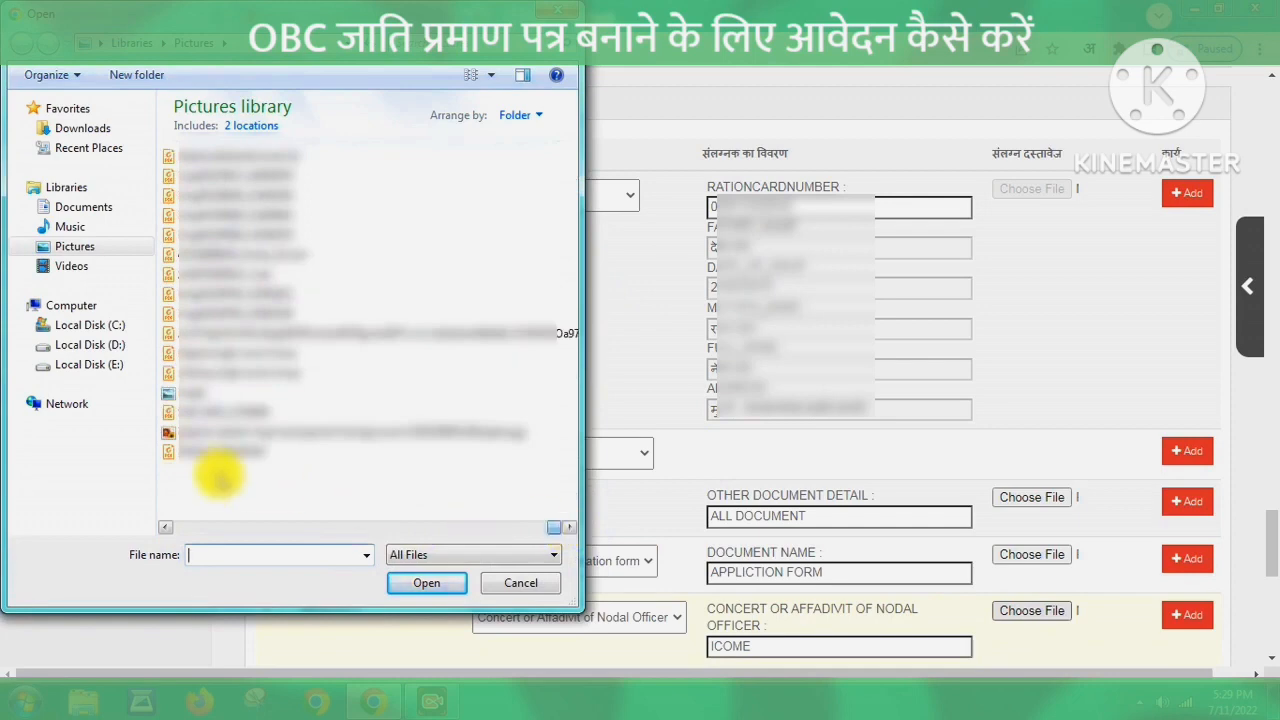
{"action": "left_click", "coordinate": [214, 451]}
{"action": "left_click", "coordinate": [426, 584]}
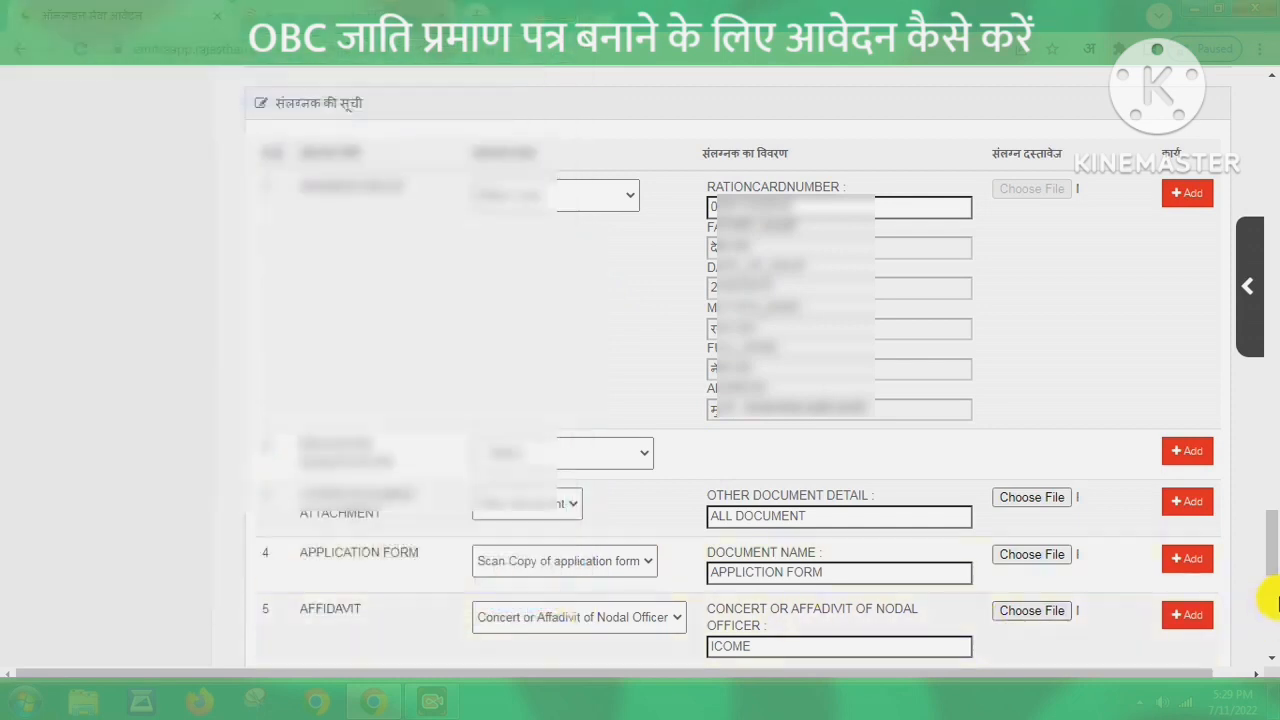
Add the other document, application form and affidavit rows to the attached documents list.
{"action": "scroll", "coordinate": [1268, 550], "scroll_direction": "down", "scroll_amount": 1}
{"action": "left_click_drag", "start_coordinate": [1270, 560], "coordinate": [1266, 591]}
{"action": "left_click", "coordinate": [1187, 90]}
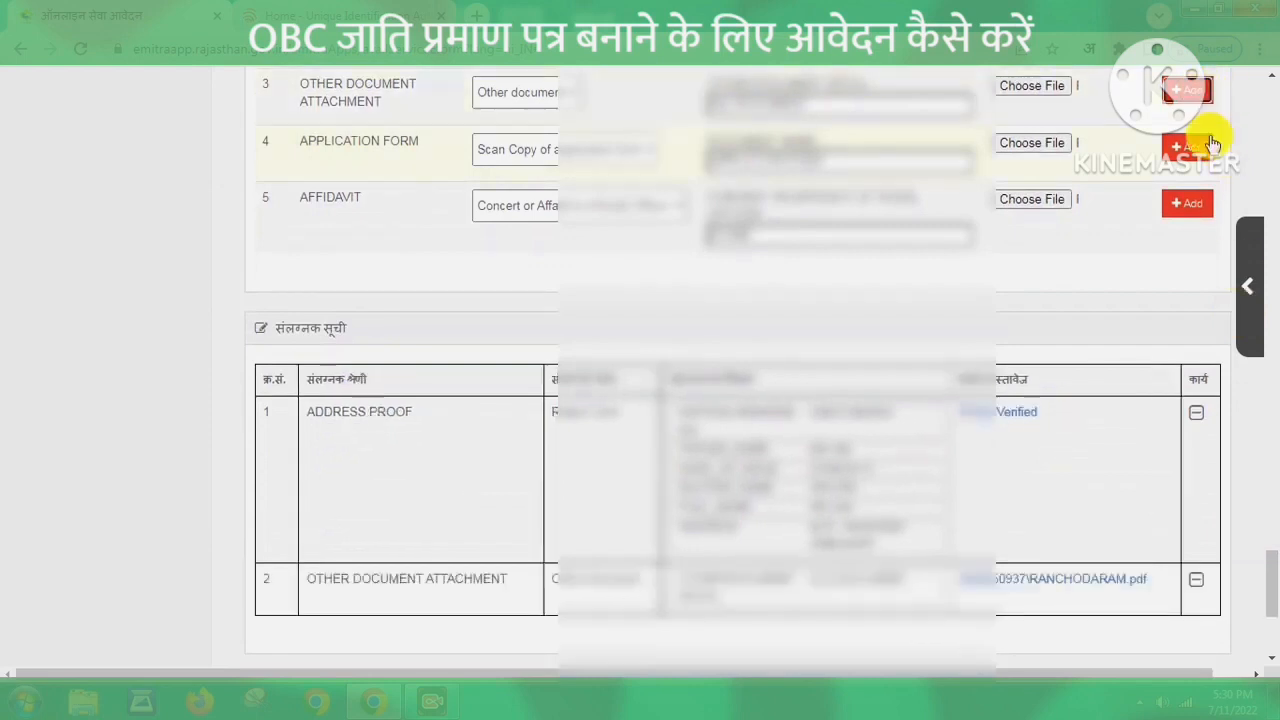
{"action": "left_click", "coordinate": [1187, 147]}
{"action": "left_click", "coordinate": [1187, 203]}
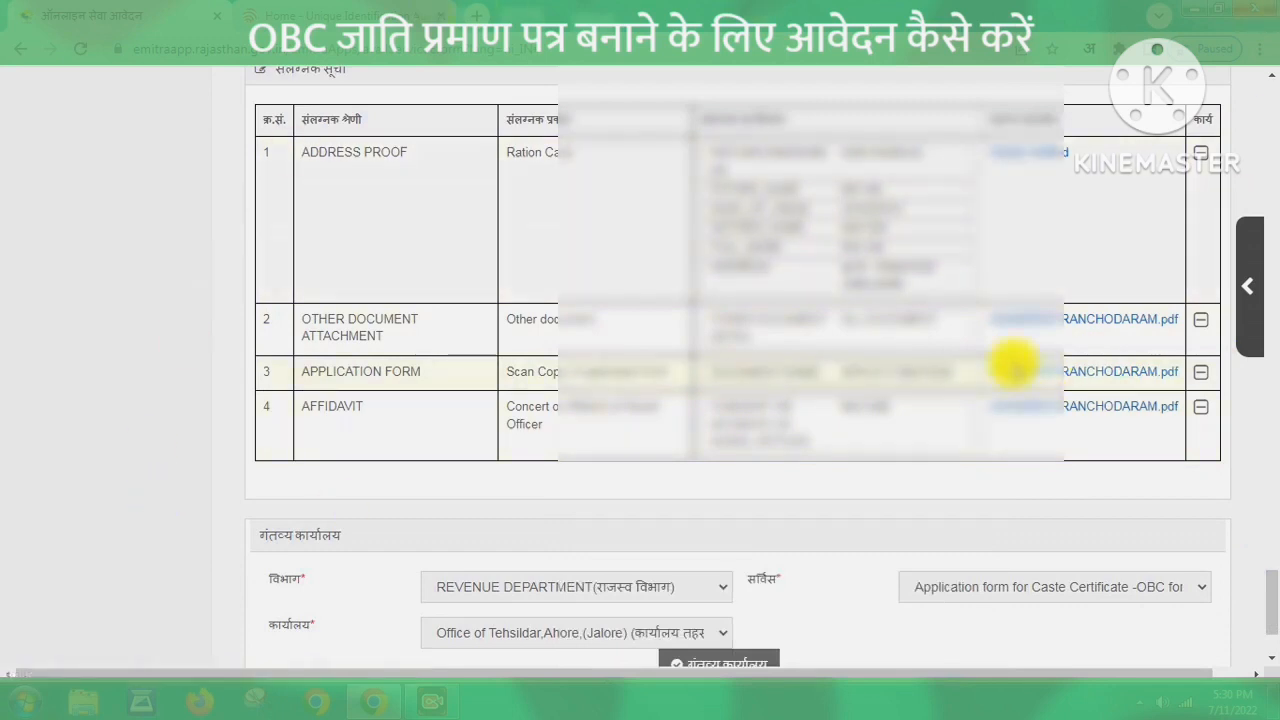
Save the completed caste certificate form with its attachments and destination office, confirming the save.
{"action": "left_click_drag", "start_coordinate": [1275, 587], "coordinate": [1278, 605]}
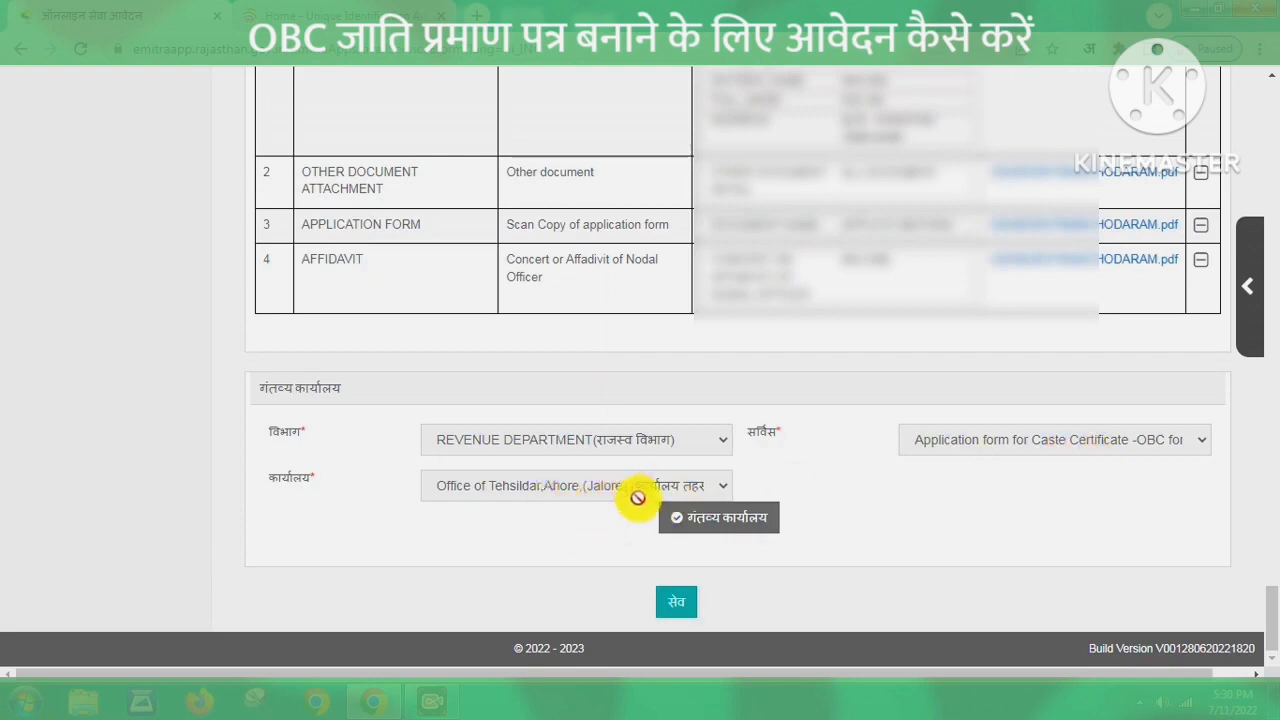
{"action": "left_click", "coordinate": [676, 607]}
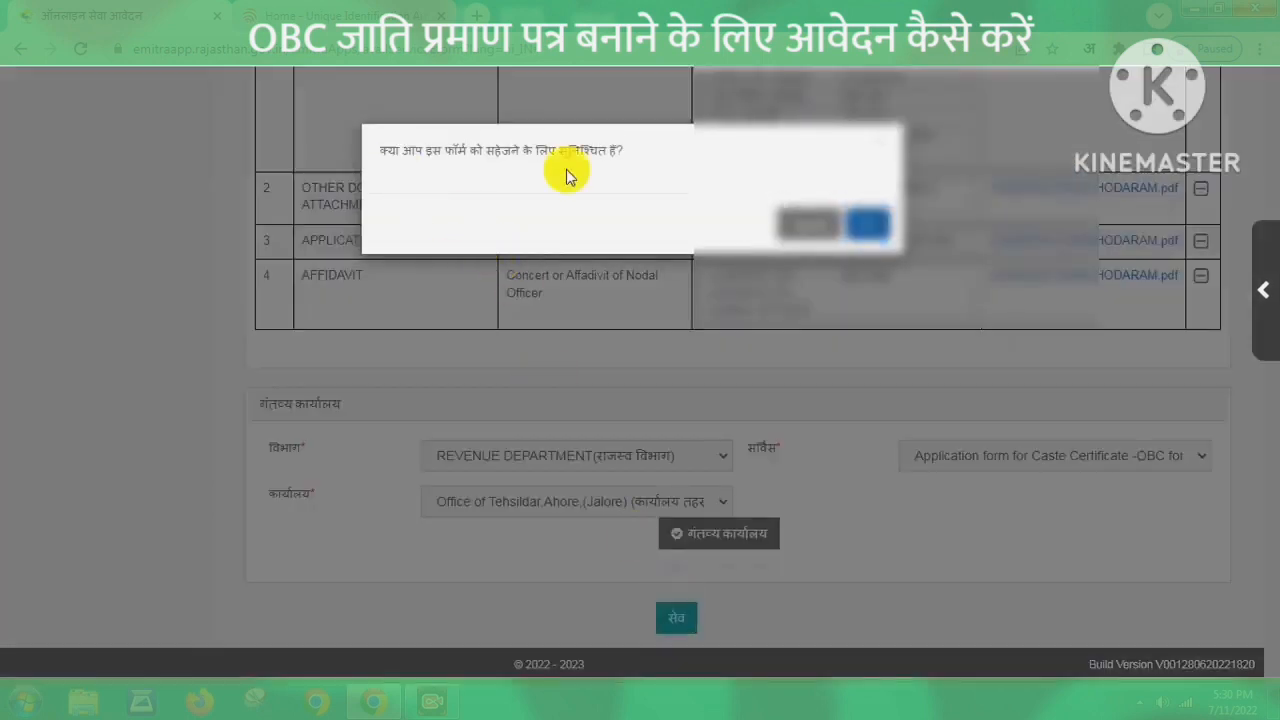
{"action": "left_click", "coordinate": [872, 225]}
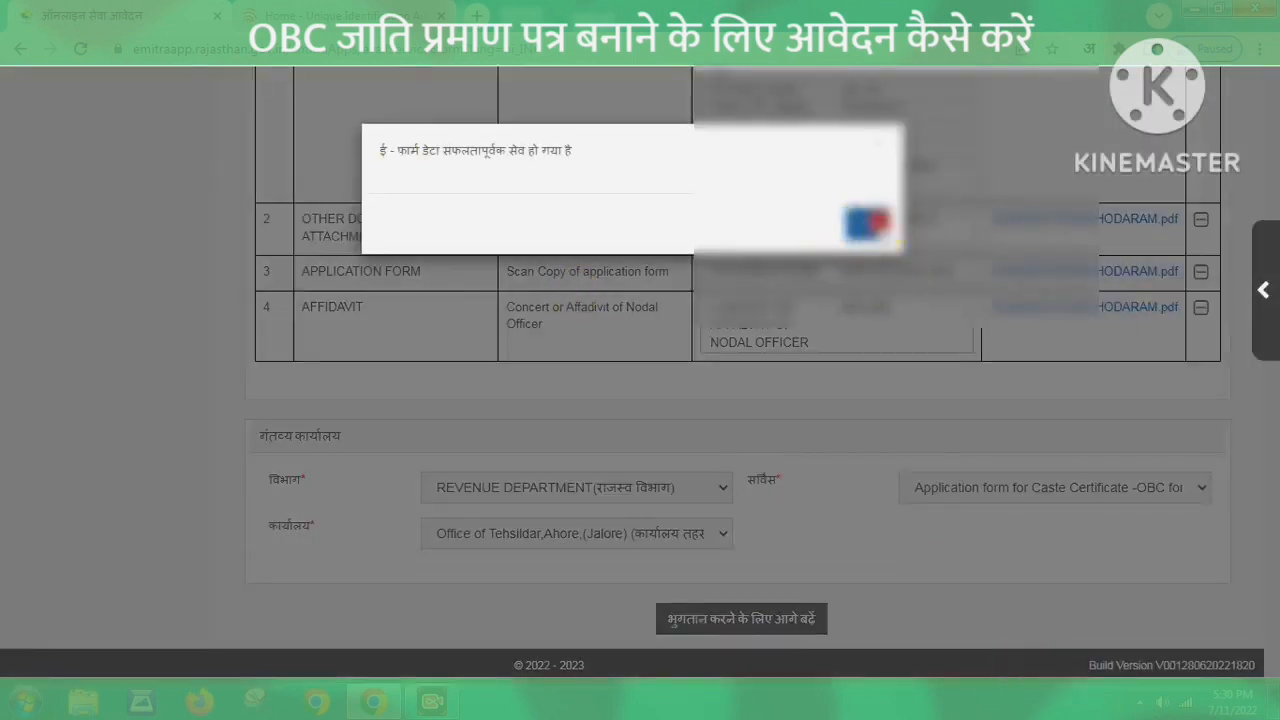
{"action": "left_click", "coordinate": [873, 224]}
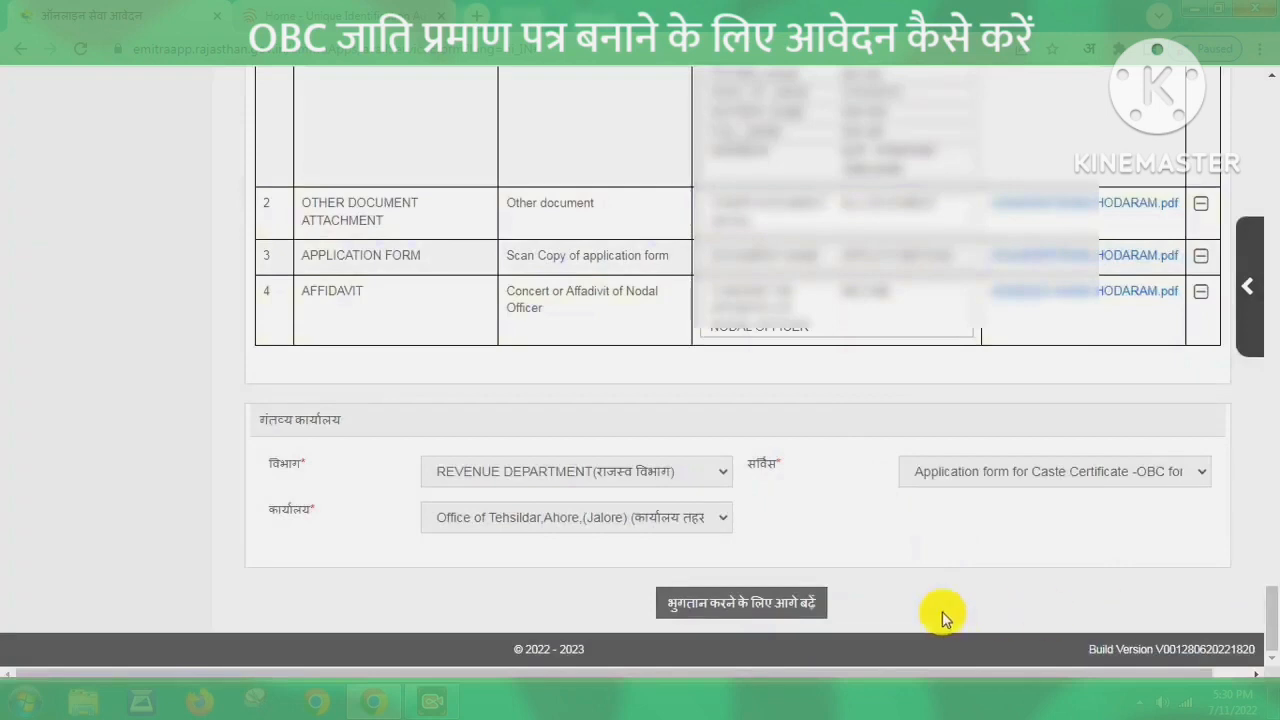
Proceed to the payment details, add the OBC caste certificate application's bill and start its payment.
{"action": "left_click", "coordinate": [775, 604]}
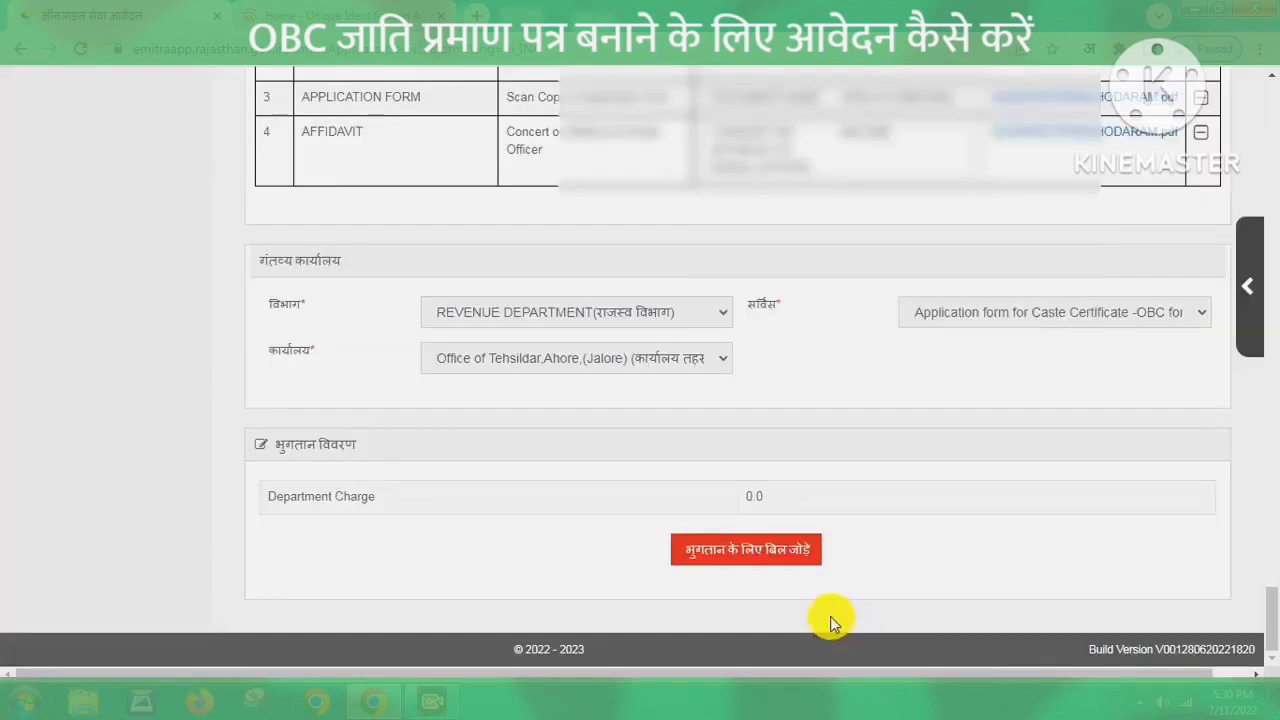
{"action": "left_click", "coordinate": [755, 560]}
{"action": "left_click", "coordinate": [765, 558]}
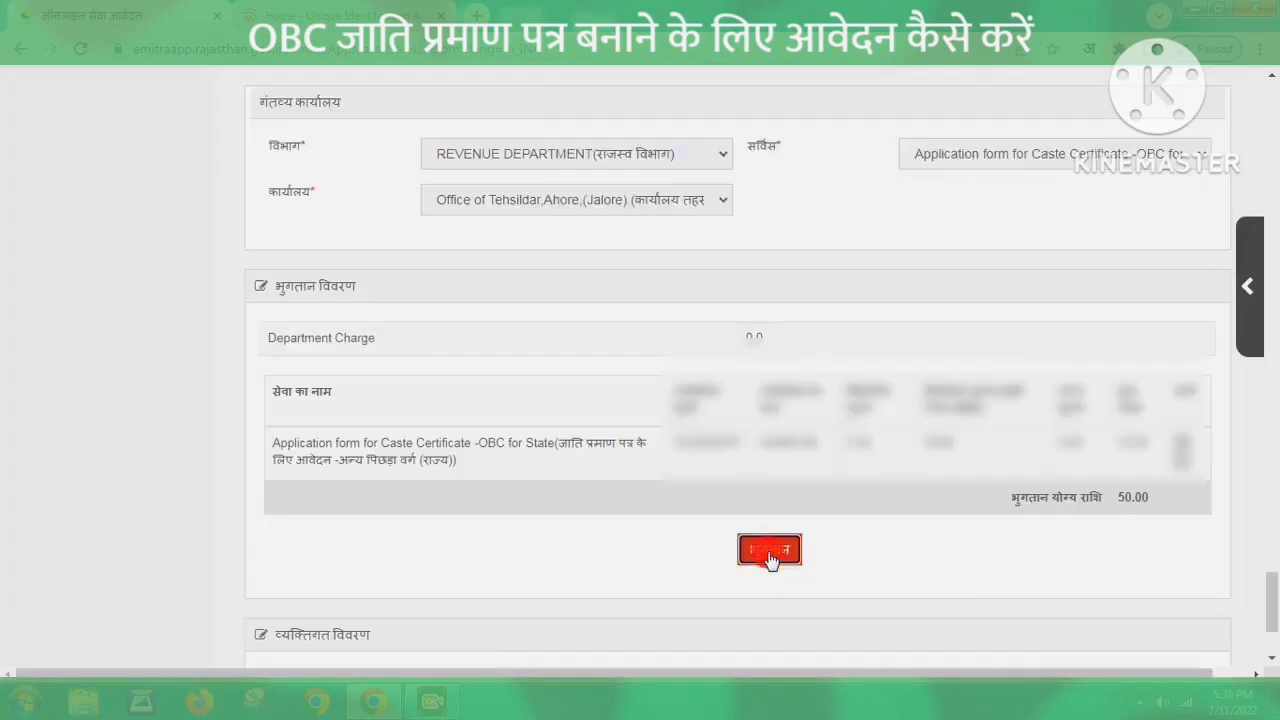
Complete the personal details with the mobile number and continue with the payment.
{"action": "scroll", "coordinate": [765, 558], "scroll_direction": "down", "scroll_amount": 2}
{"action": "left_click", "coordinate": [634, 420]}
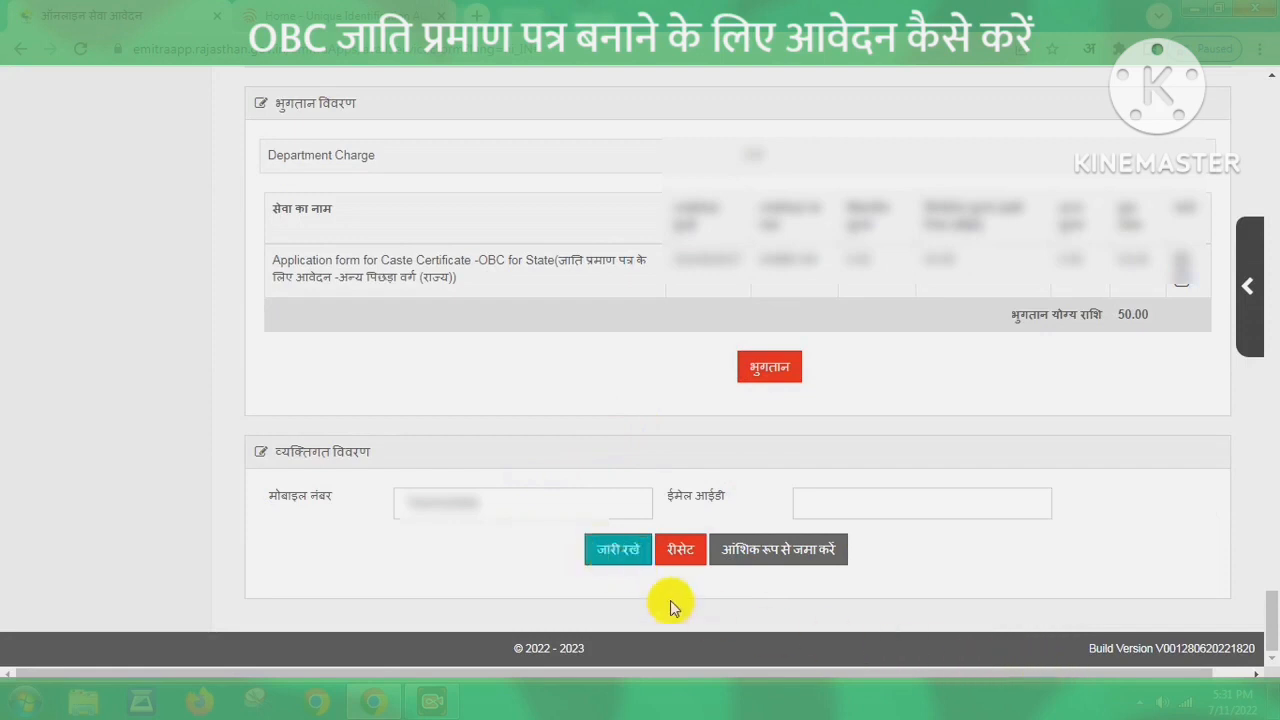
{"action": "left_click", "coordinate": [614, 556]}
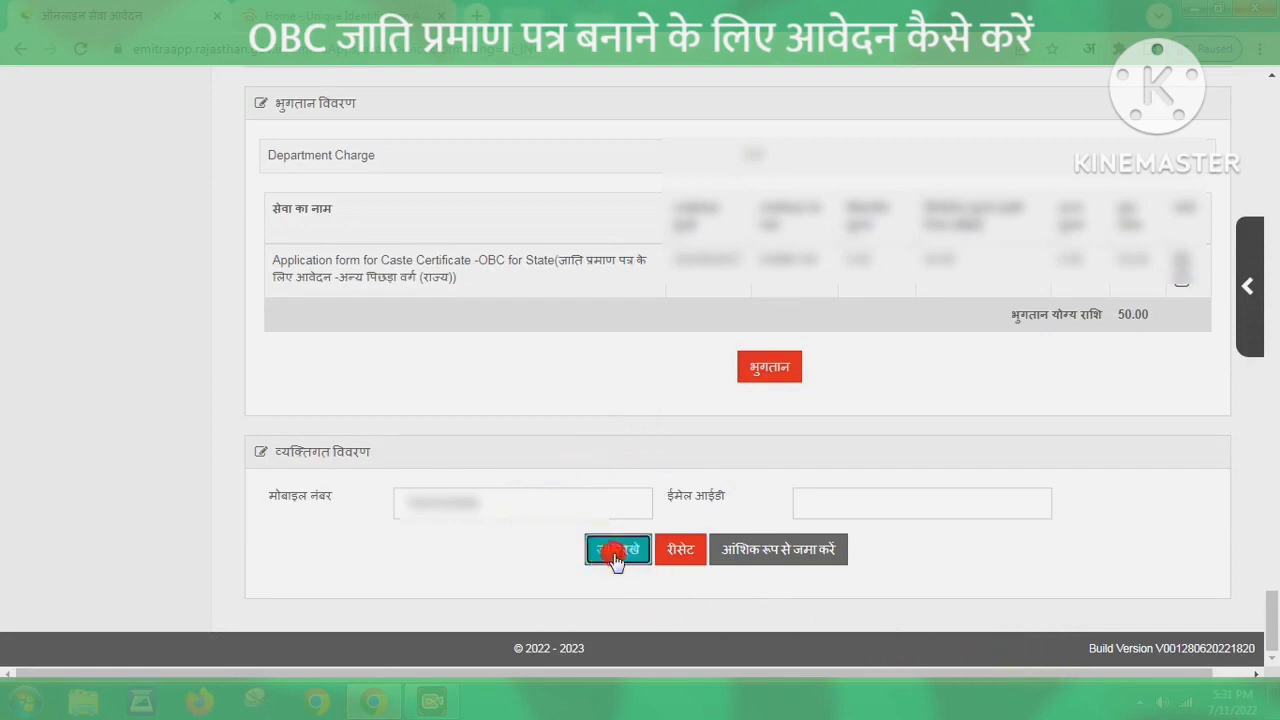